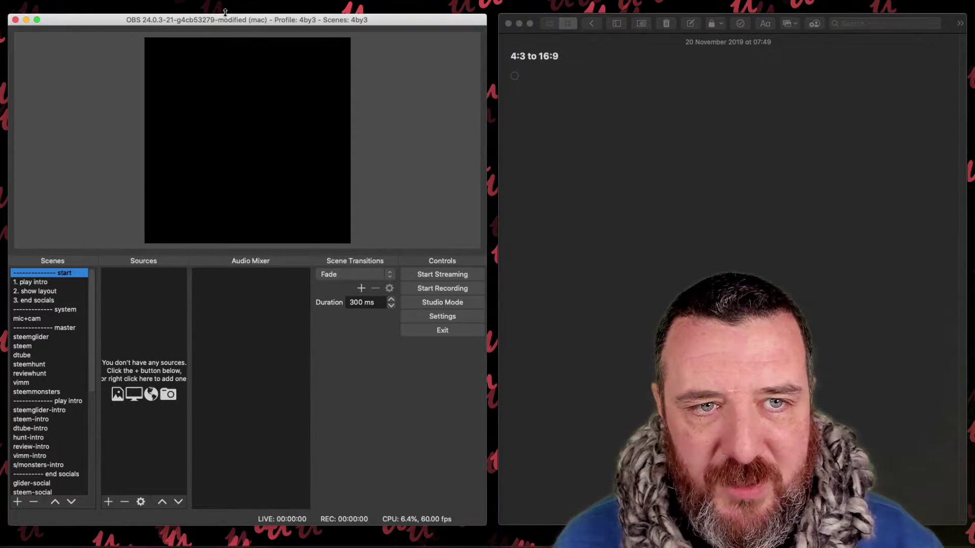
Step: Duplicate the 4by3 profile and name the copy 16:9
left_click(89, 0)
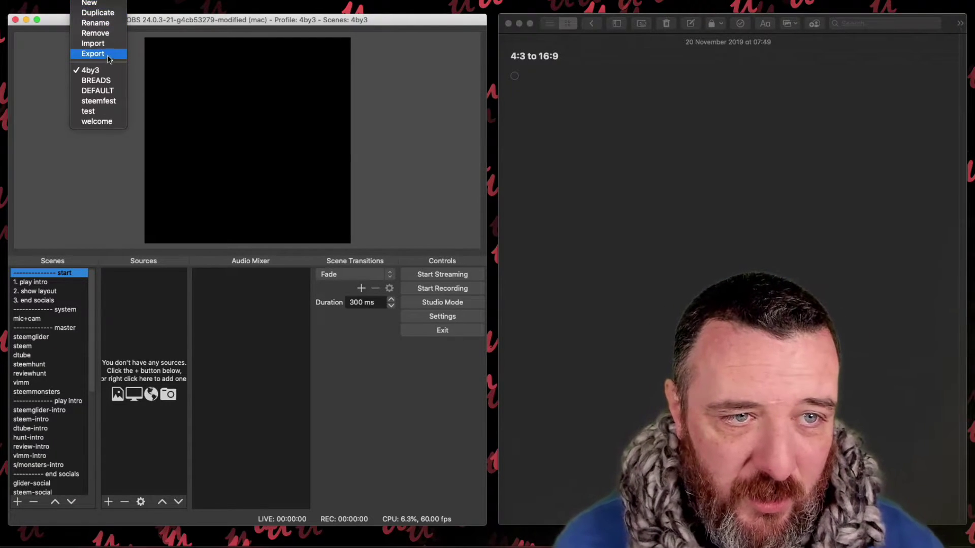
left_click(108, 12)
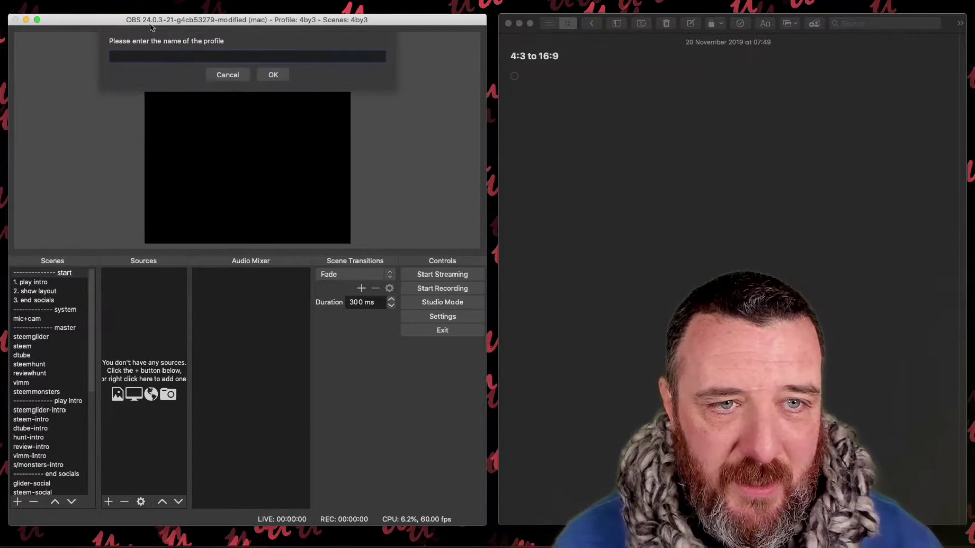
type("16:9")
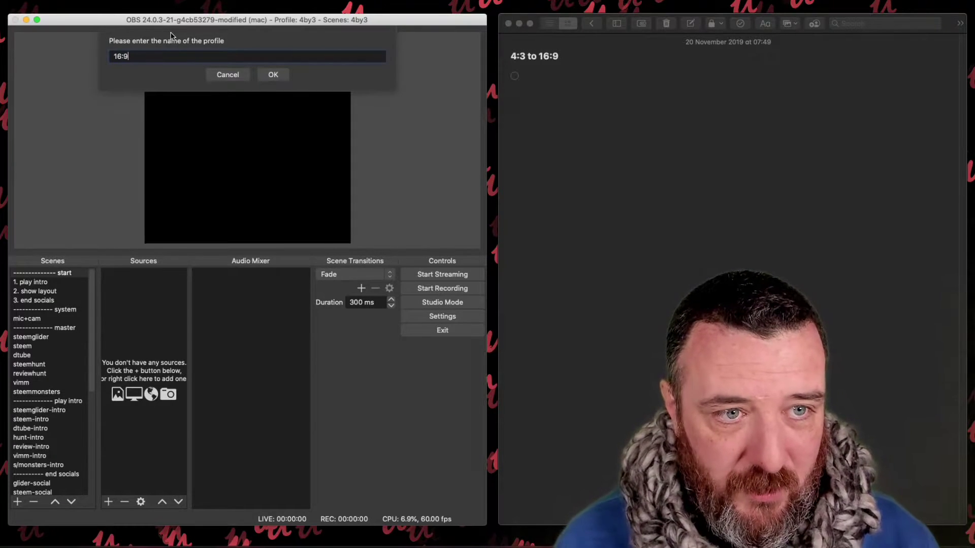
left_click(273, 75)
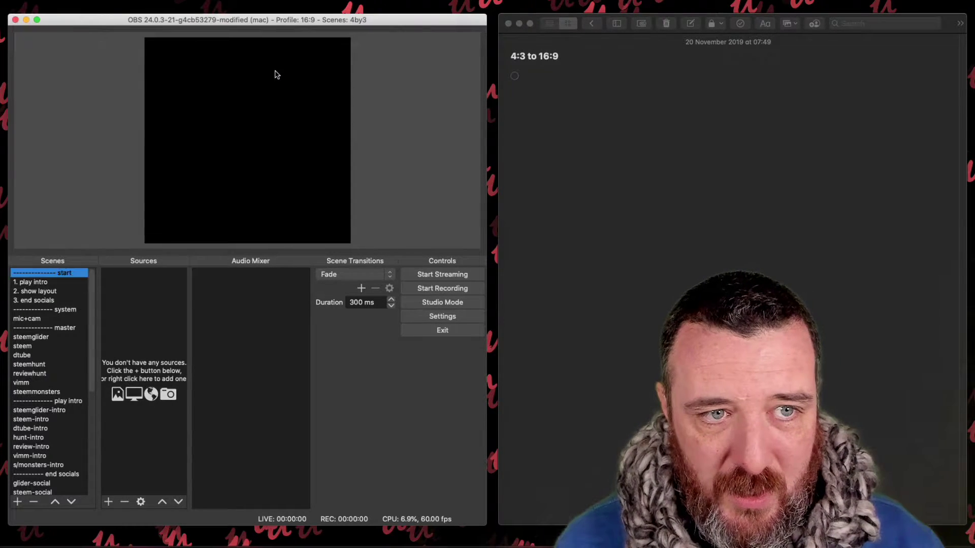
Step: Duplicate the 4by3 scene collection as 16:9 and check the profile and scene collection lists
left_click(101, 2)
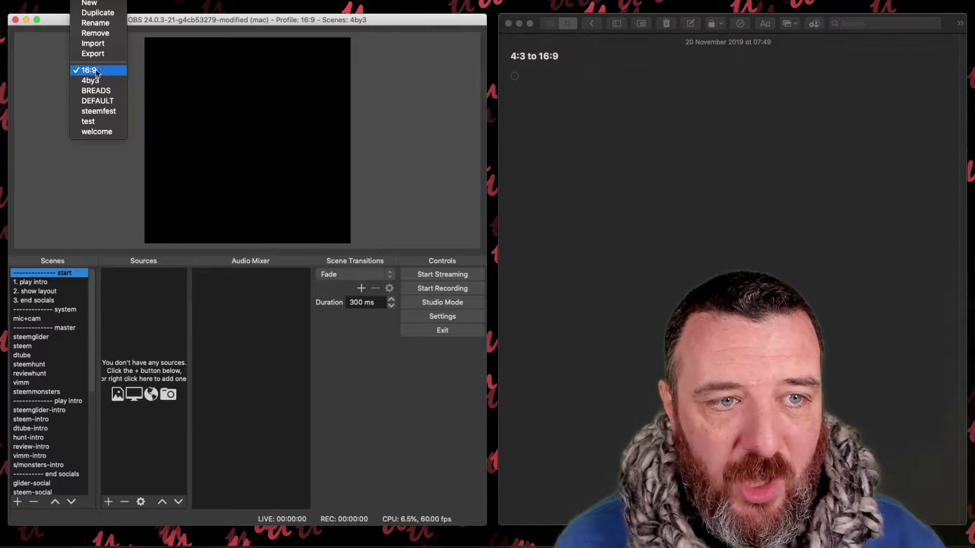
left_click(133, 3)
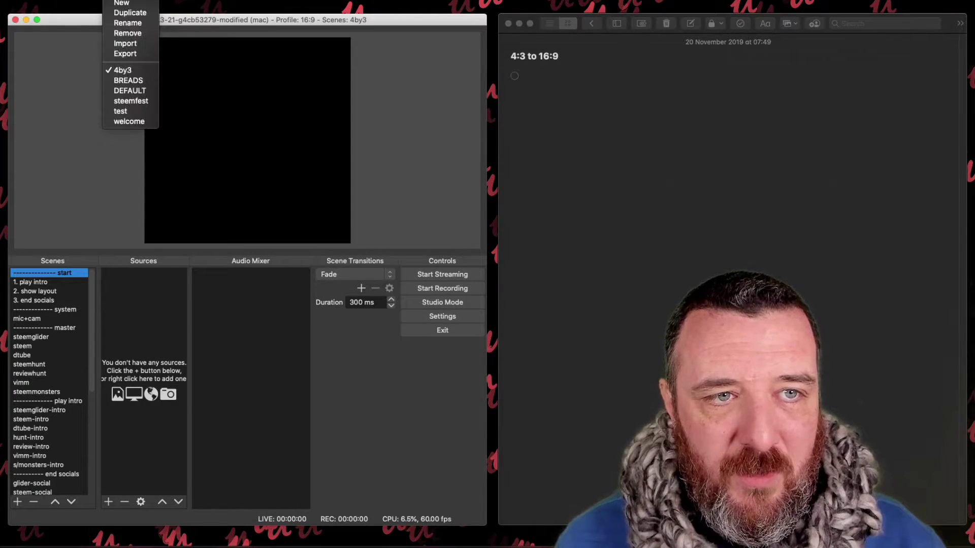
left_click(136, 14)
type("16:9")
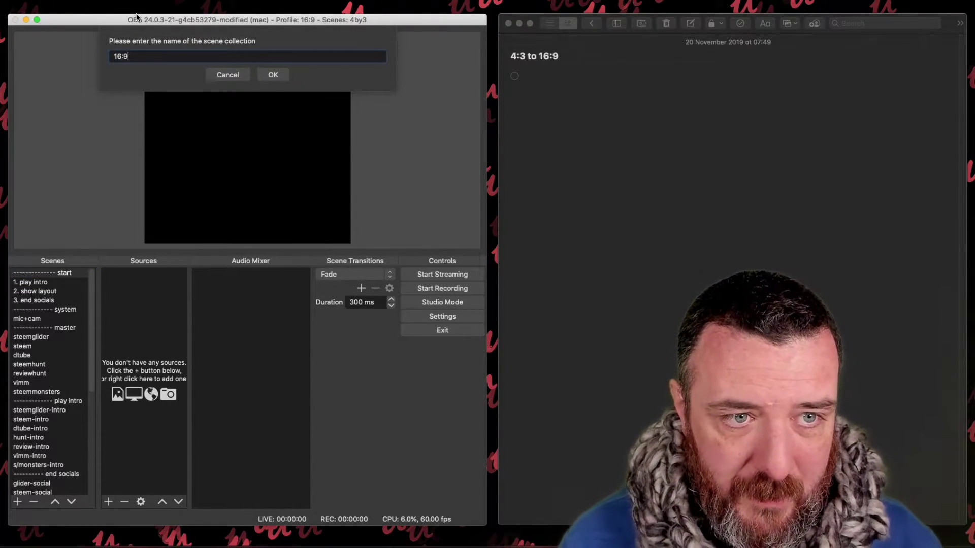
key("Return")
left_click(125, 1)
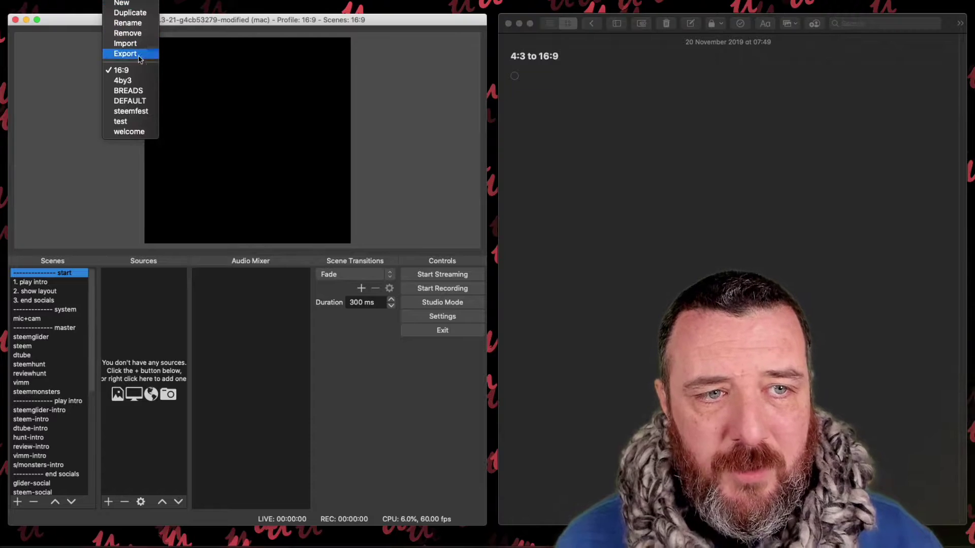
mouse_move(92, 1)
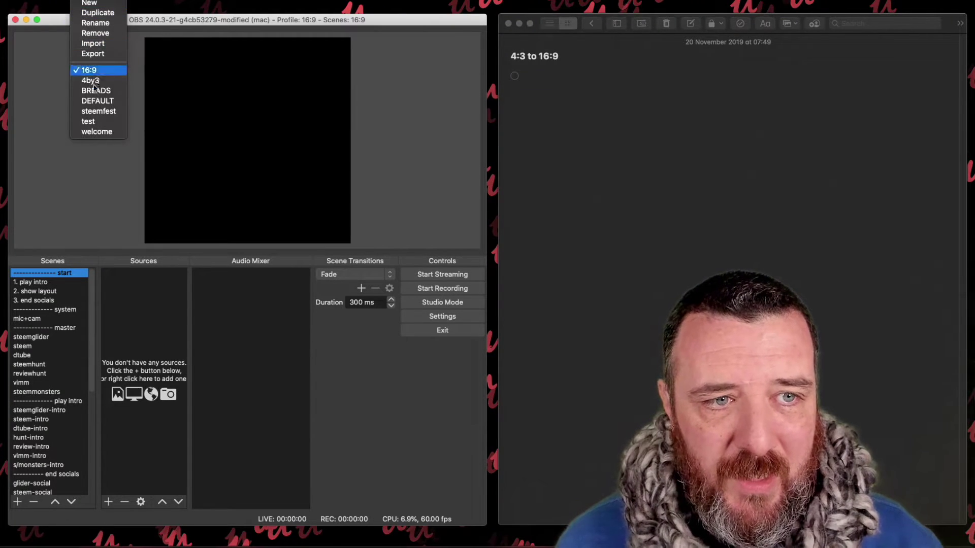
left_click(143, 51)
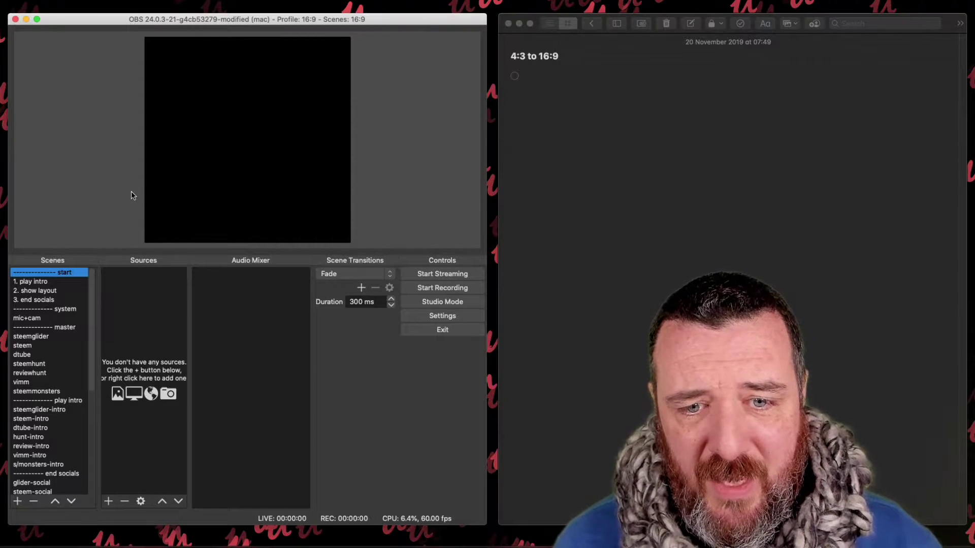
Step: Set the base canvas resolution of the 16:9 profile to 1920x1080 in the video settings
left_click(442, 317)
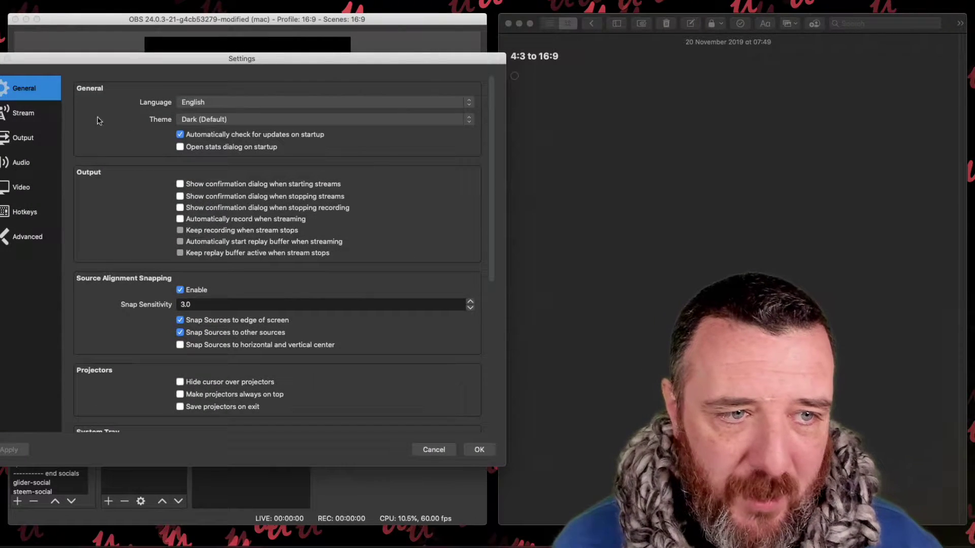
left_click(25, 113)
left_click(25, 135)
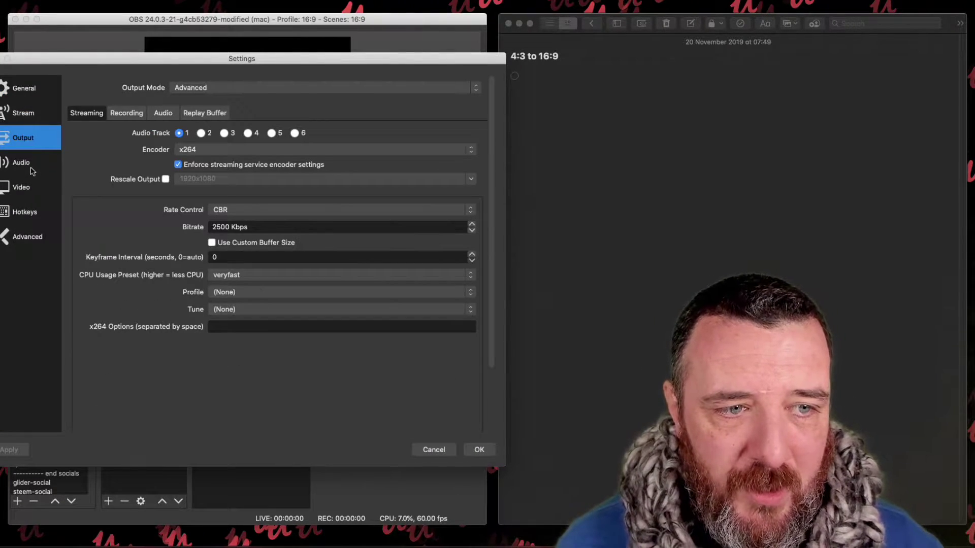
left_click(26, 192)
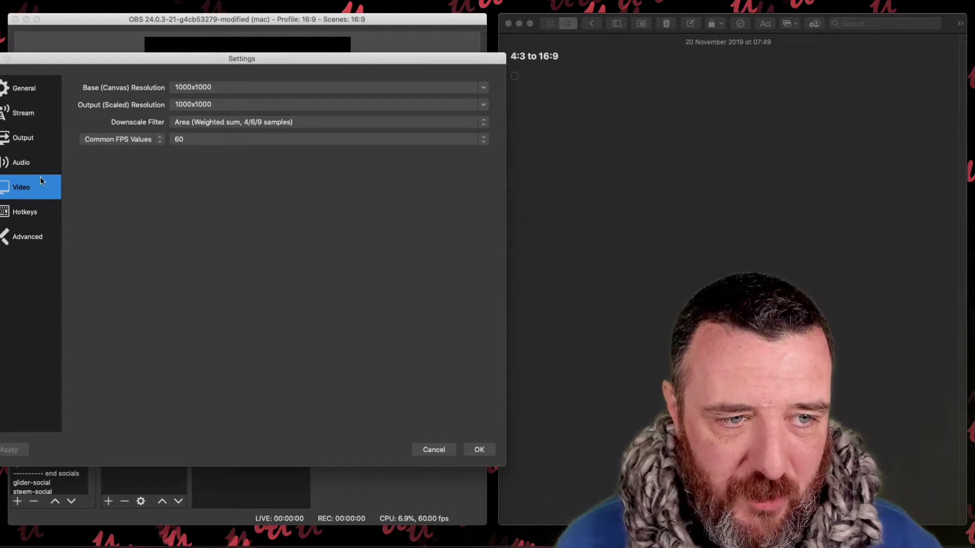
left_click(238, 88)
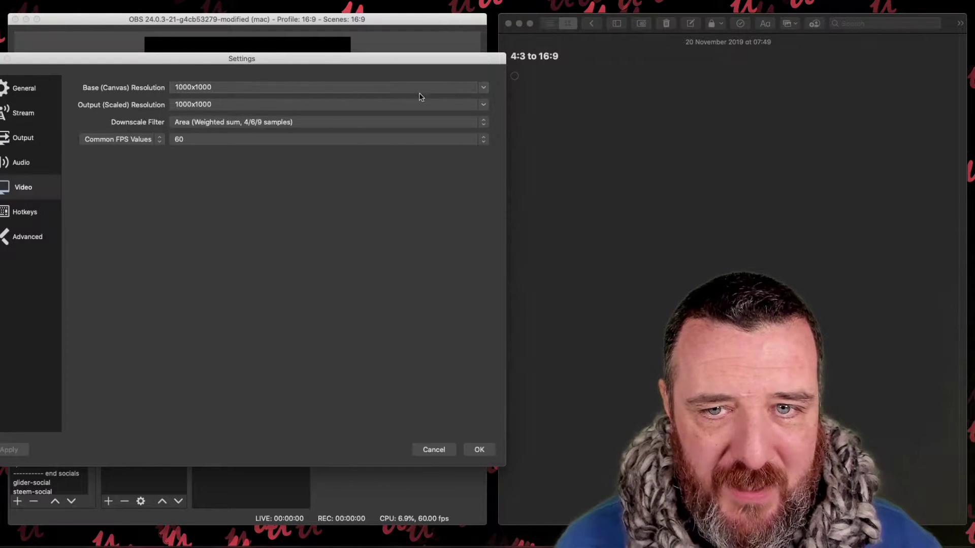
left_click(483, 88)
left_click(484, 89)
left_click(483, 90)
left_click(368, 98)
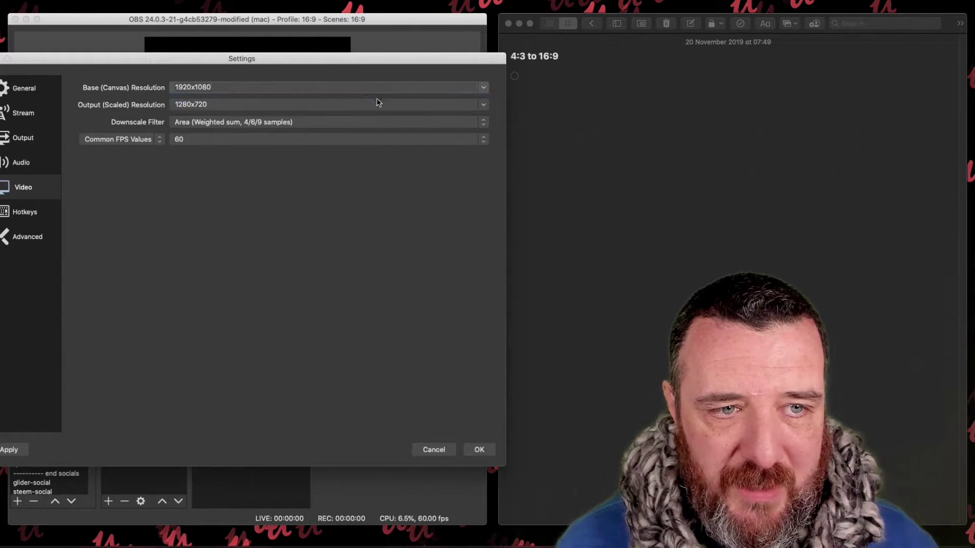
Step: Set the output resolution to 1920x1080 and the frame rate to 30 FPS, and apply the video settings
left_click(484, 104)
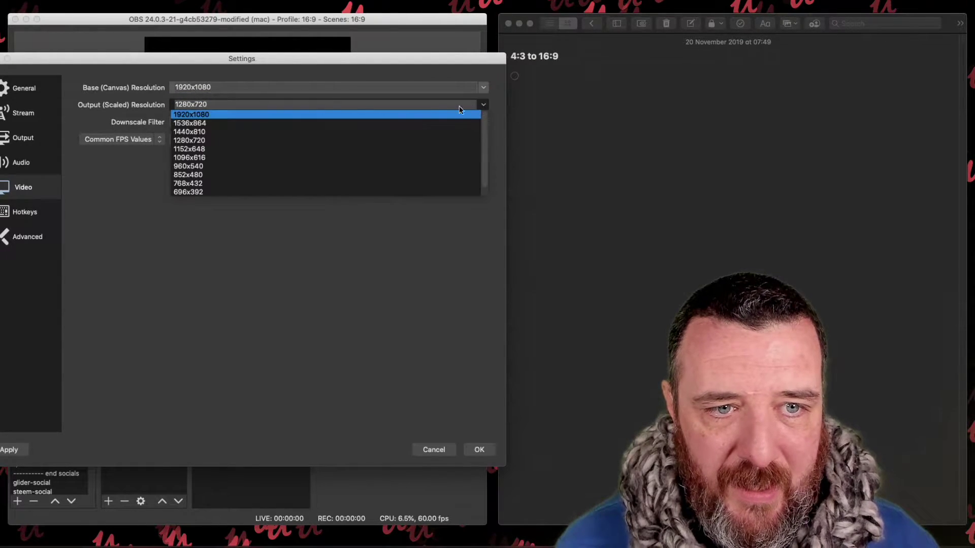
left_click(360, 115)
left_click(198, 142)
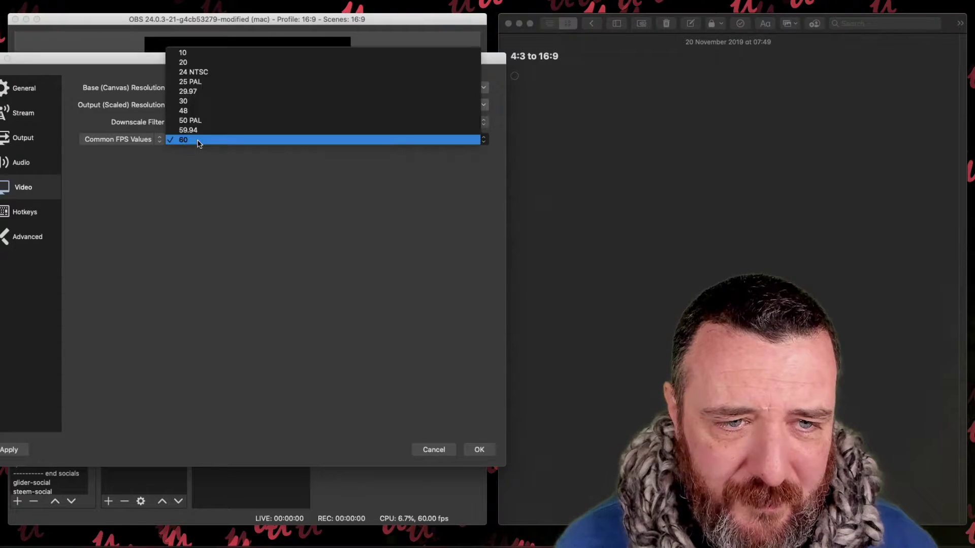
left_click(205, 100)
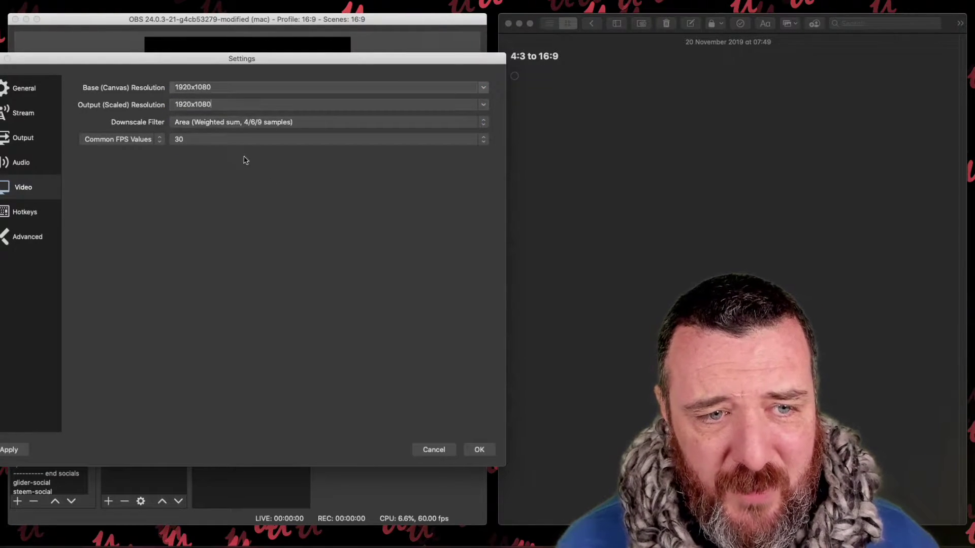
left_click(12, 451)
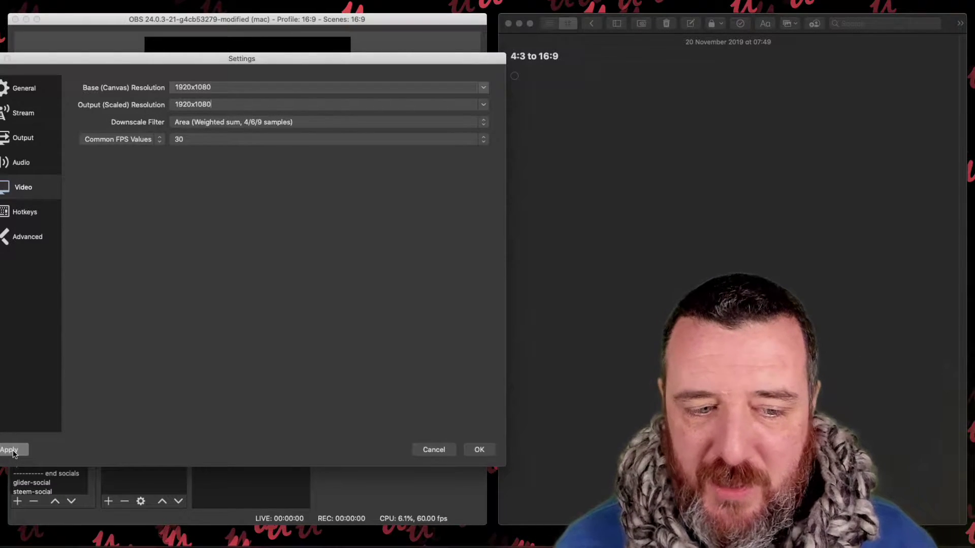
left_click(13, 452)
left_click(477, 450)
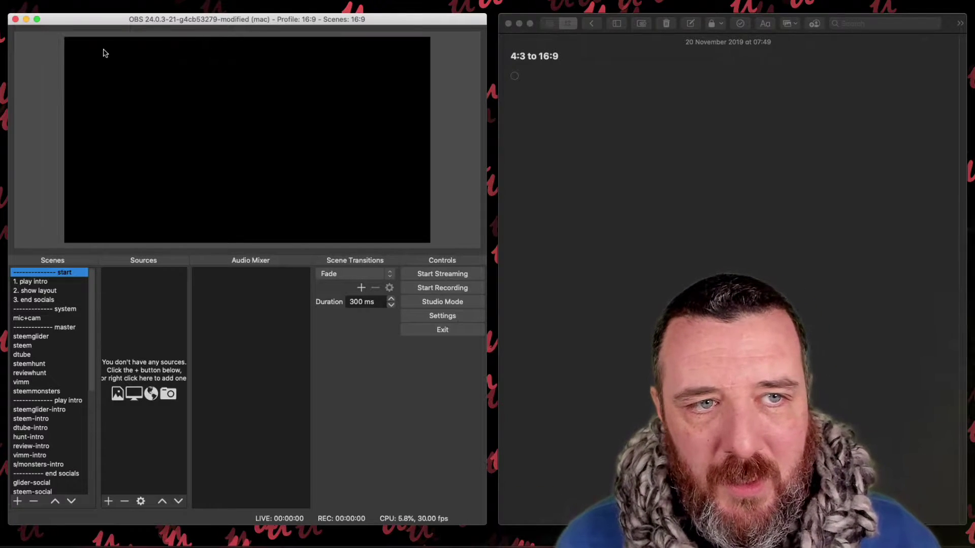
Step: Switch to the 4by3 profile and back to 16:9 to compare their canvas shapes
left_click(98, 0)
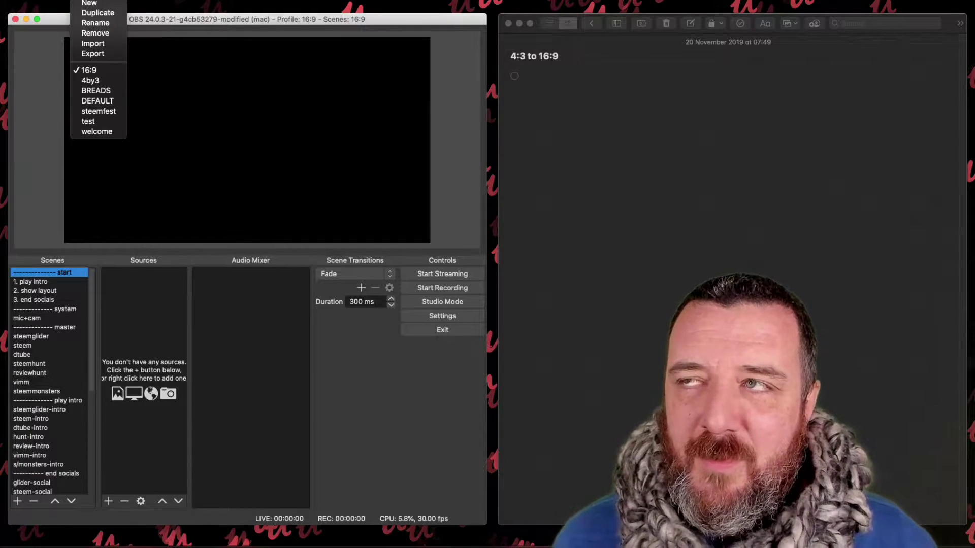
left_click(98, 0)
left_click(97, 0)
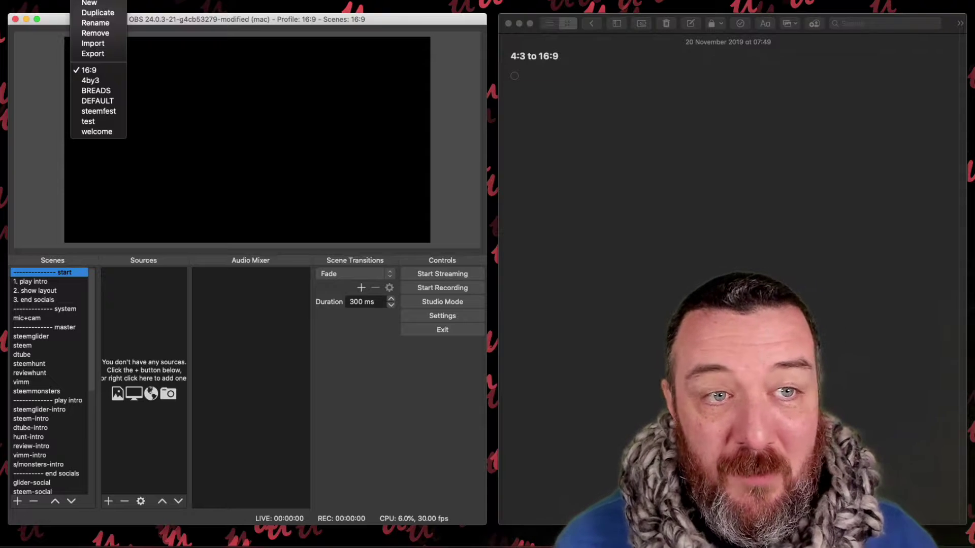
left_click(96, 80)
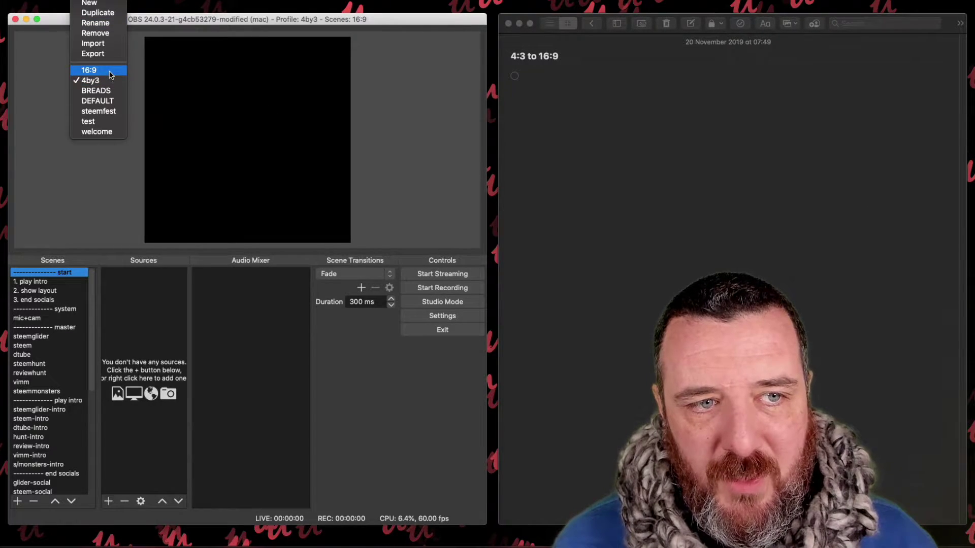
left_click(108, 70)
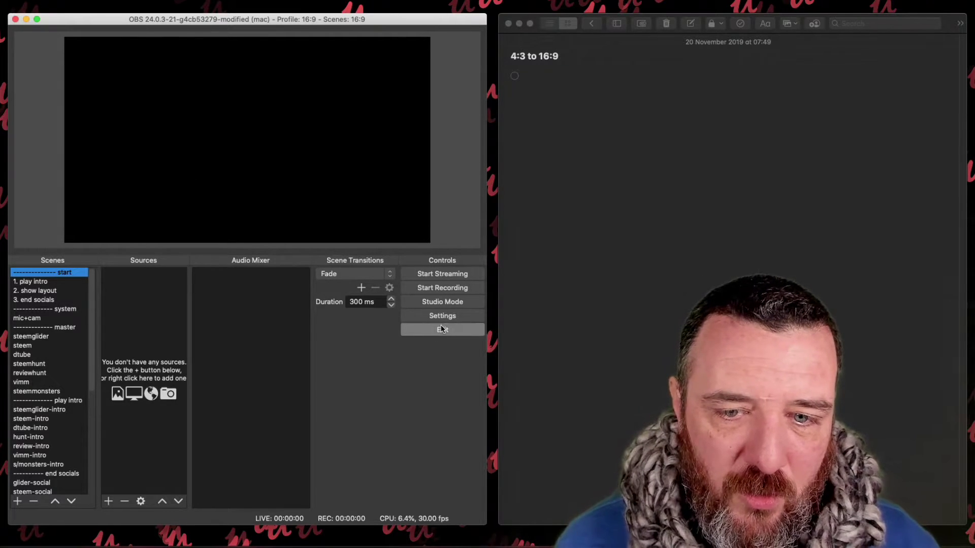
Step: Review the output and video settings of the 16:9 profile, leaving them without changes
left_click(444, 317)
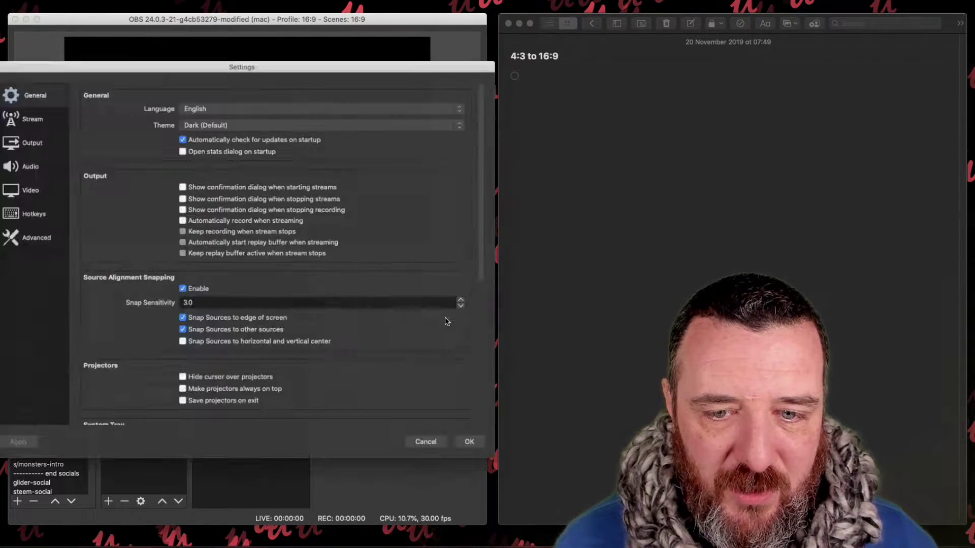
left_click(22, 139)
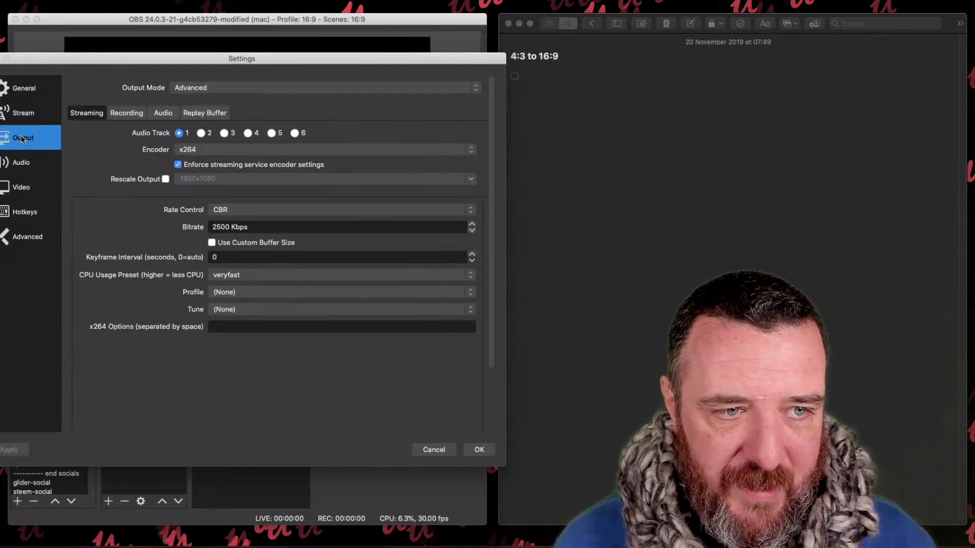
left_click(21, 188)
left_click(434, 450)
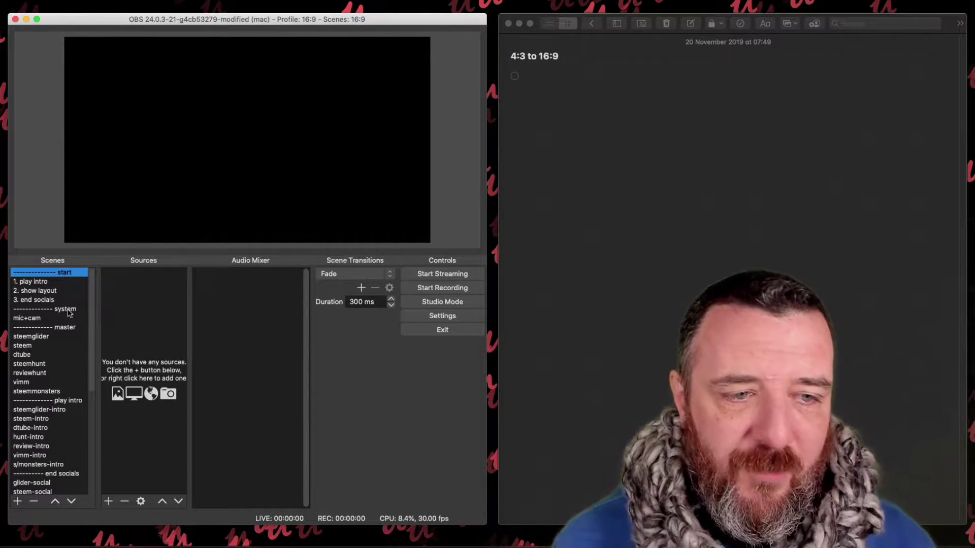
Step: Preview the "1. play intro" scene on the widescreen canvas and return to the start scene
left_click(63, 282)
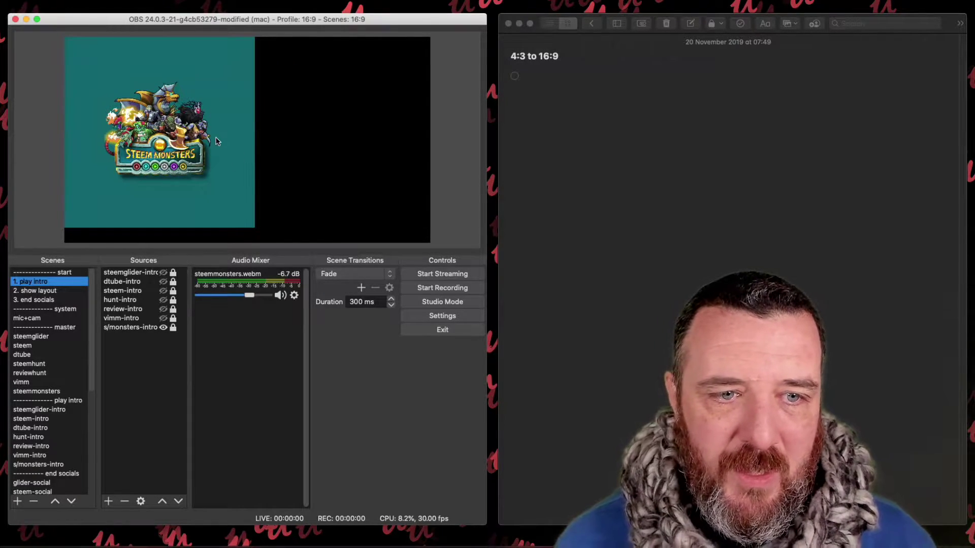
left_click(50, 288)
key("Up")
key("Up")
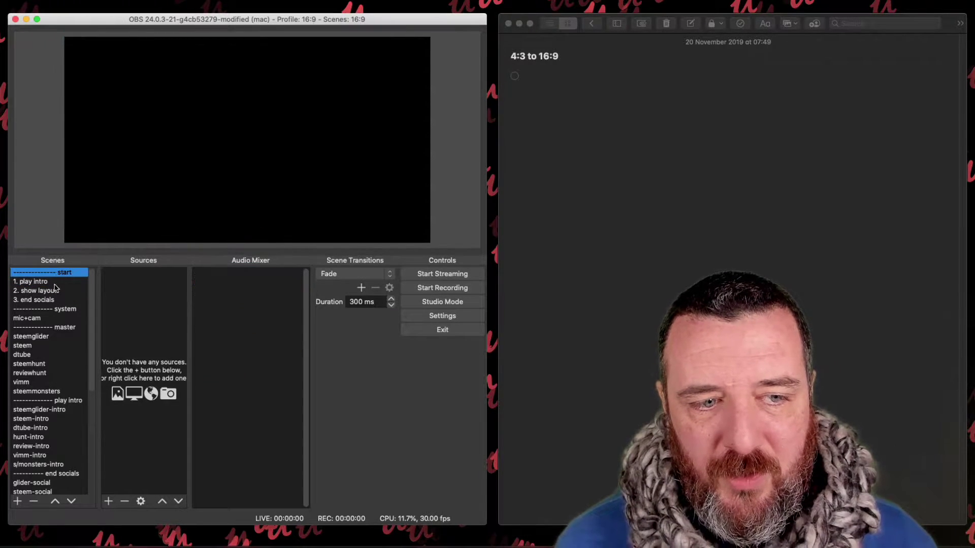
Step: In the "4:3 to 16:9" note, add the checklist item "Convert intros from 1000x1000 to 1920x1080 (brand new animation)"
left_click(565, 98)
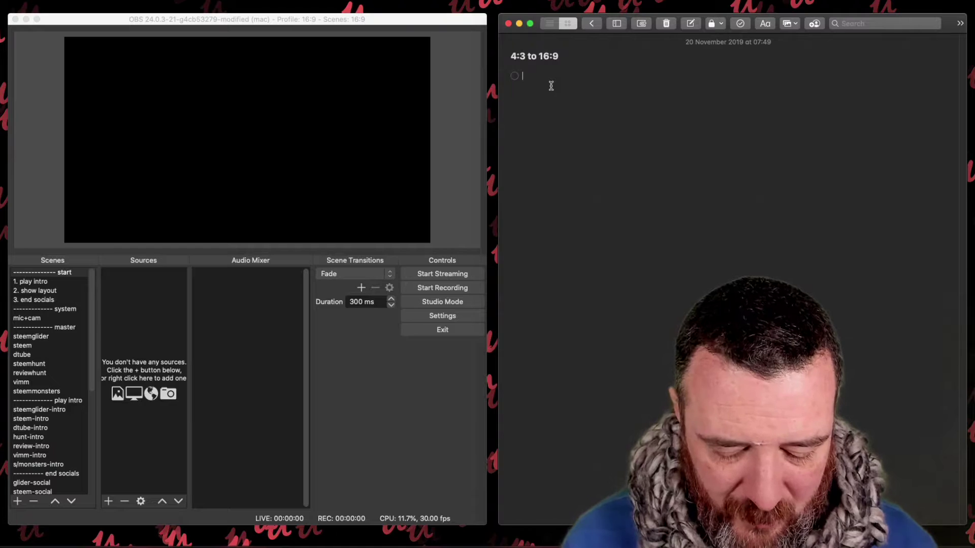
type("Convert intros from 1000")
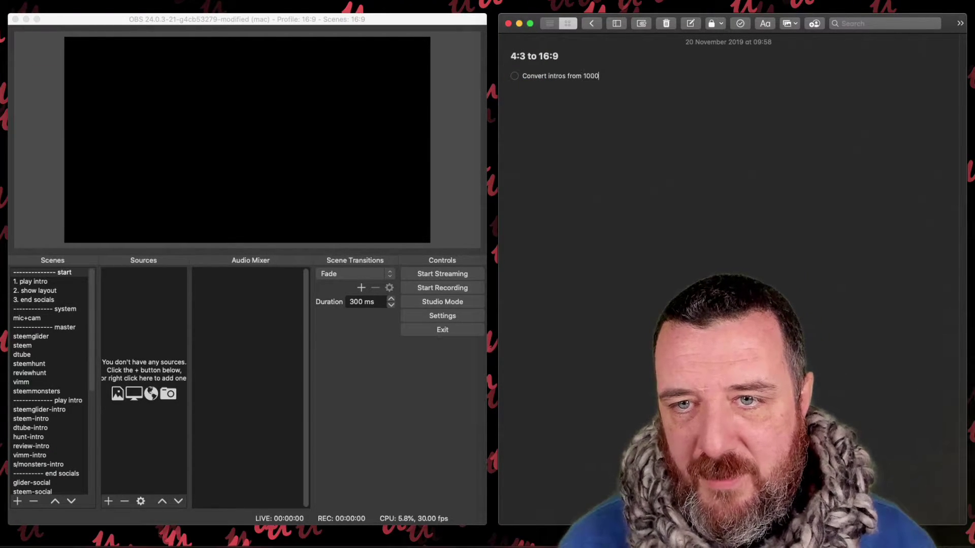
type("x1000 to 192")
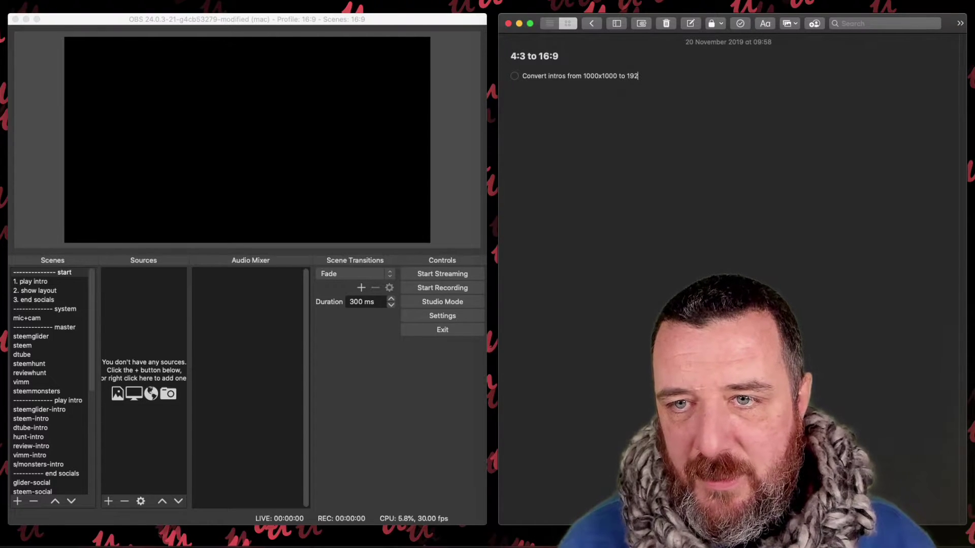
type("0x10")
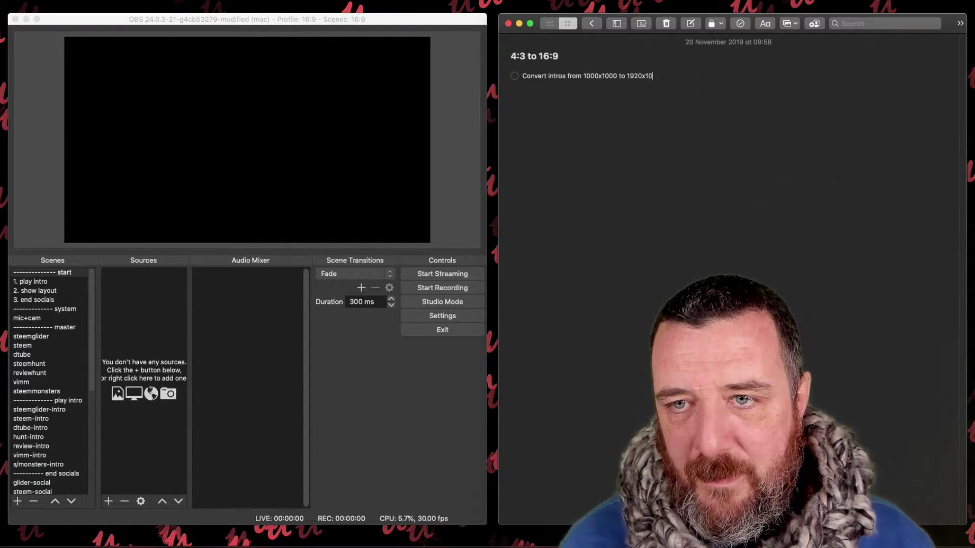
type("80 (brand new anima")
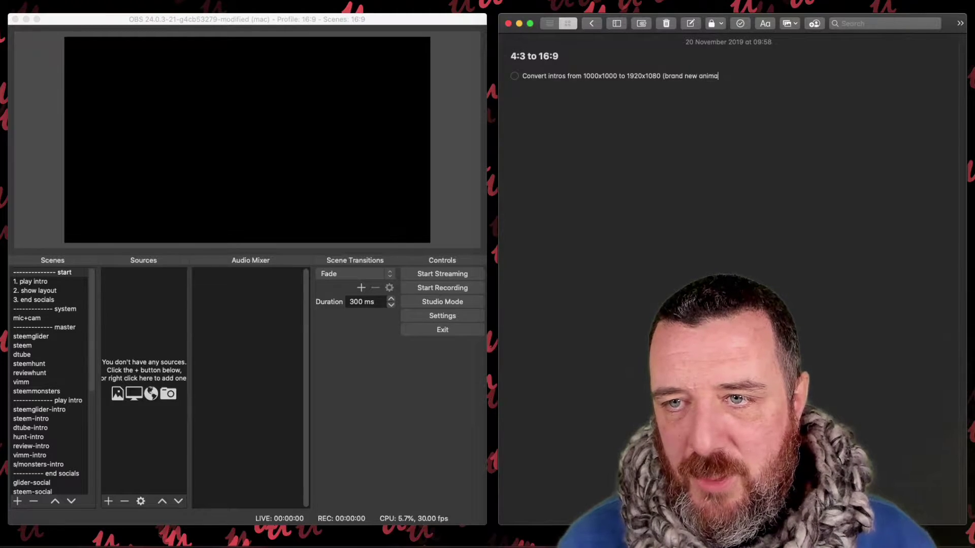
type("tion)")
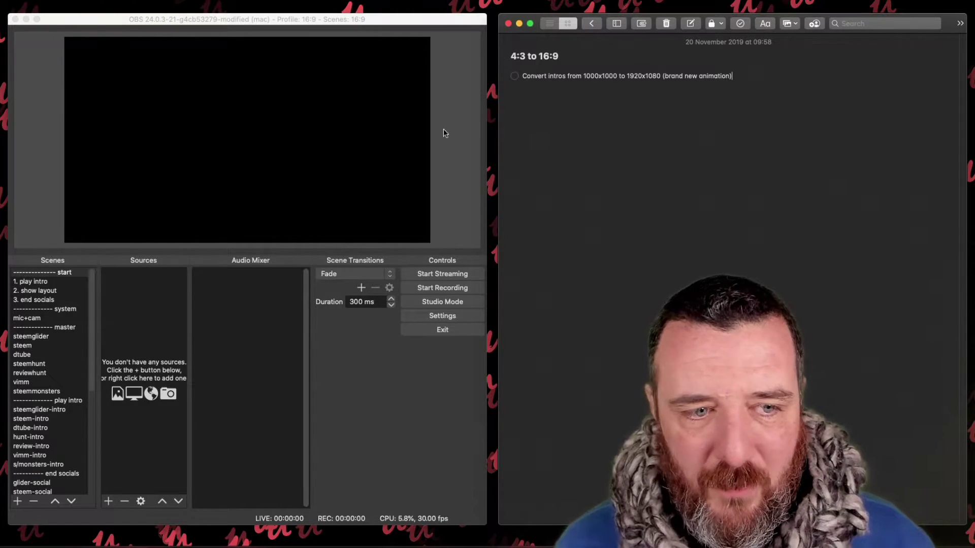
Step: Preview the "1. play intro" and "2. show layout" scenes on the widescreen canvas
left_click(61, 283)
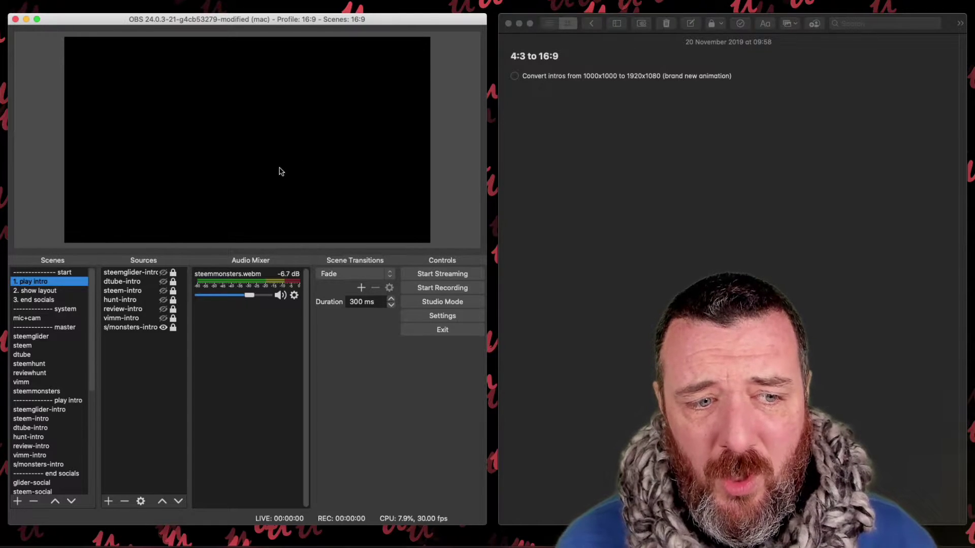
left_click(50, 291)
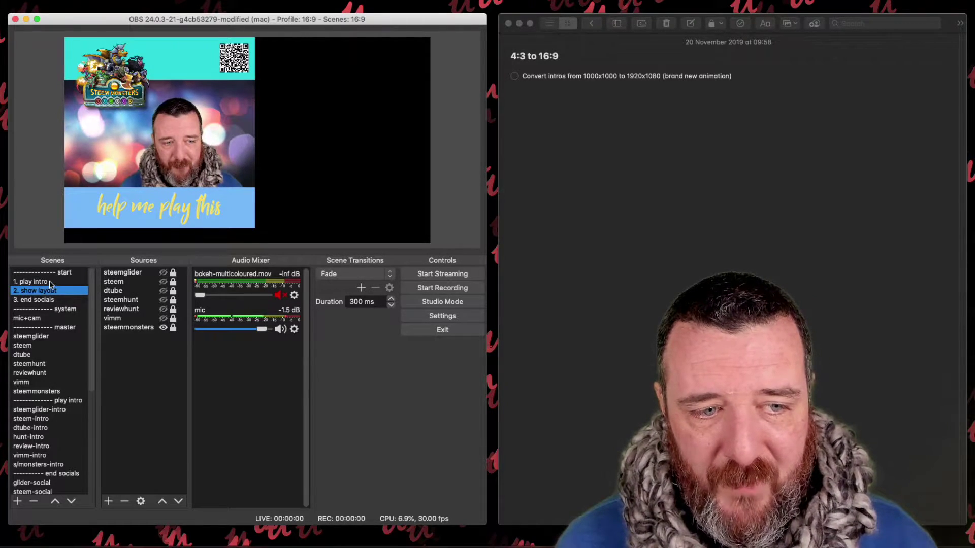
left_click(50, 282)
Step: In the "2. show layout" scene, make the steemglider source visible and hide steemmonsters
left_click(50, 290)
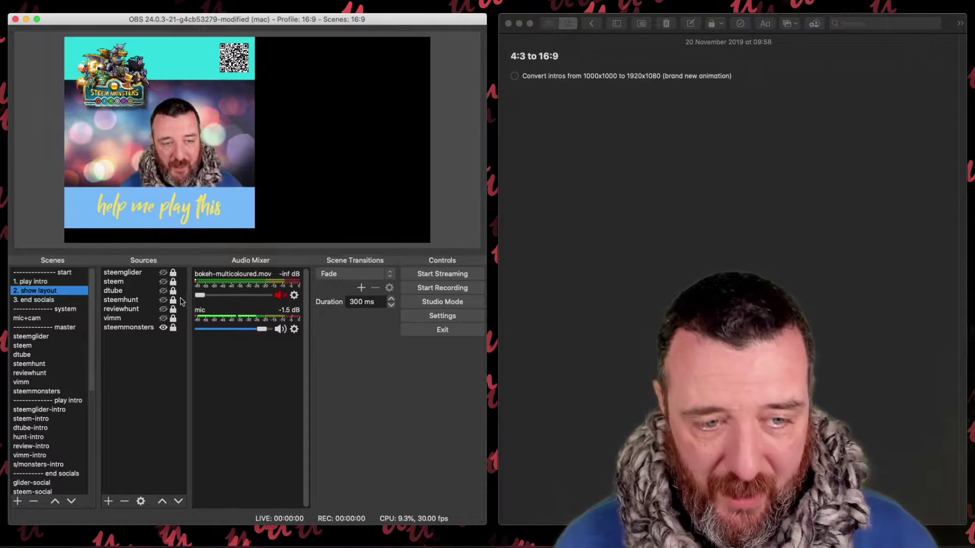
left_click(163, 273)
left_click(163, 328)
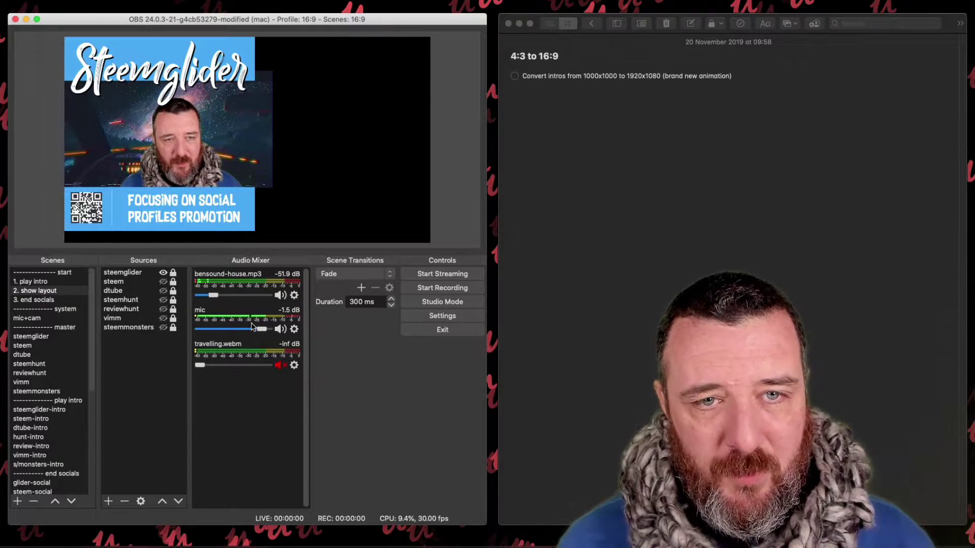
Step: Add the checklist items "Change all master scenes (stretched to 1920x1080)" and, after previewing "3. end socials", "Convert all outros" to the note
left_click(584, 104)
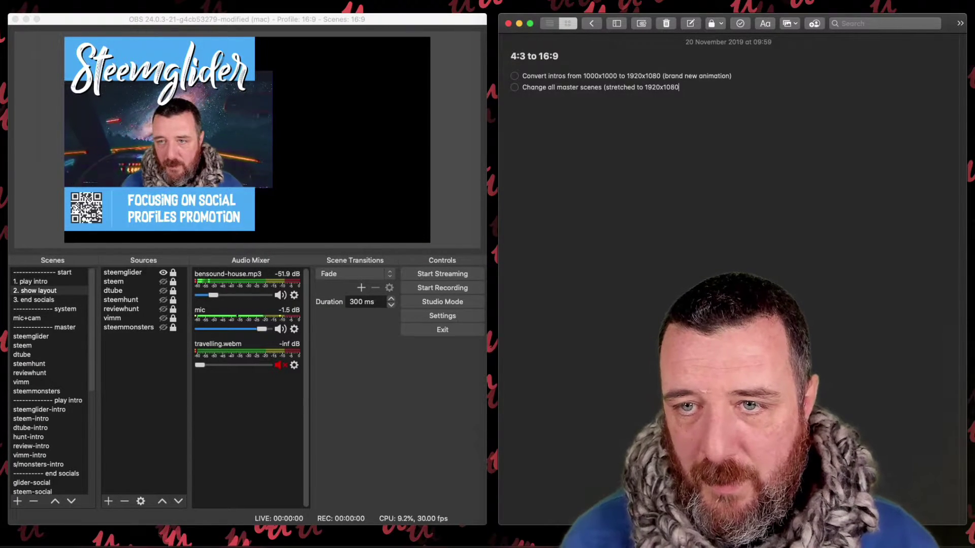
left_click(53, 299)
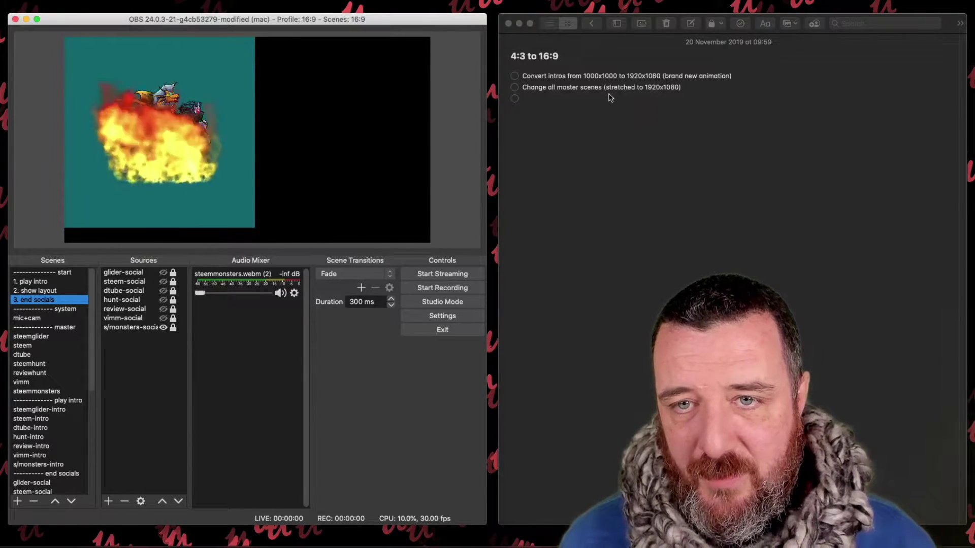
left_click(611, 98)
type("Convert al")
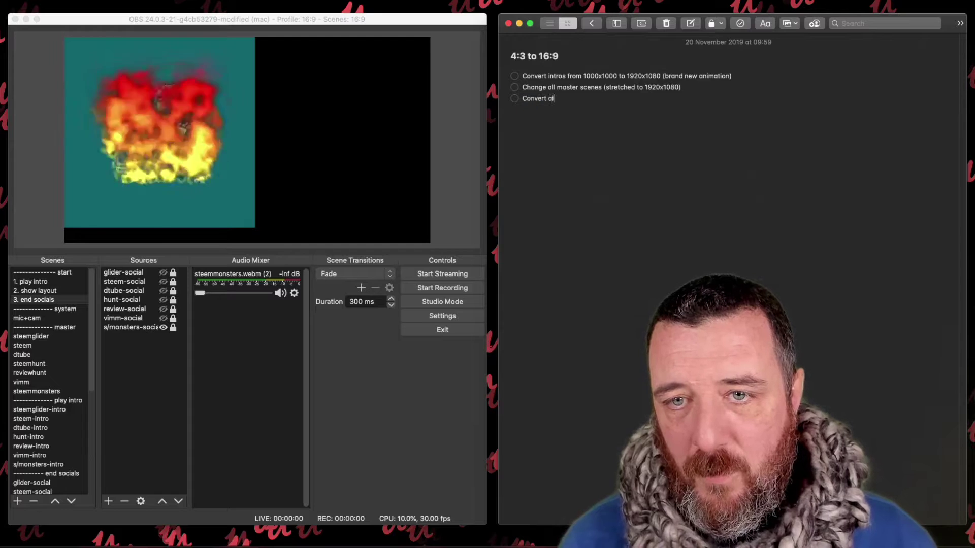
type("l outros")
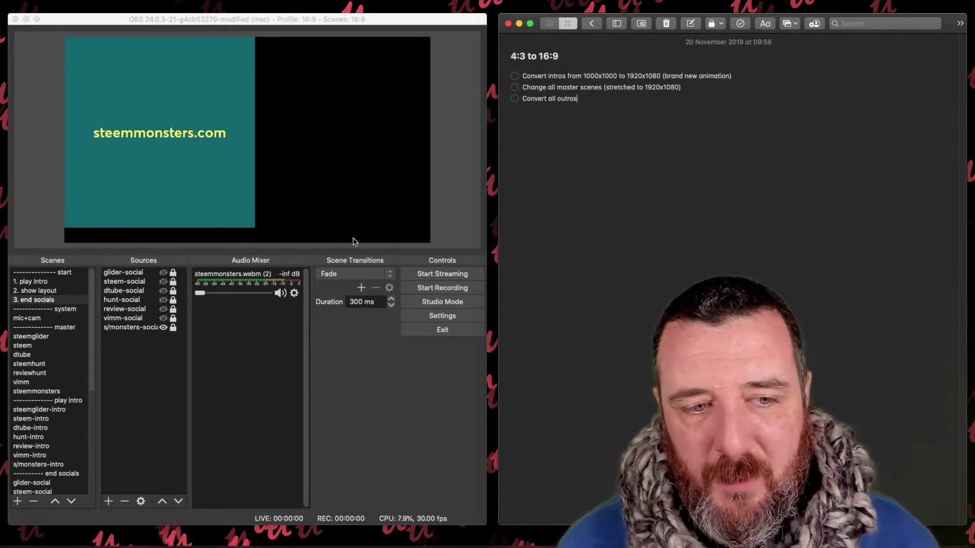
Step: Preview the steemglider, mic+cam, "2. show layout", steemglider-intro and steem-intro scenes on the widescreen canvas
left_click(60, 338)
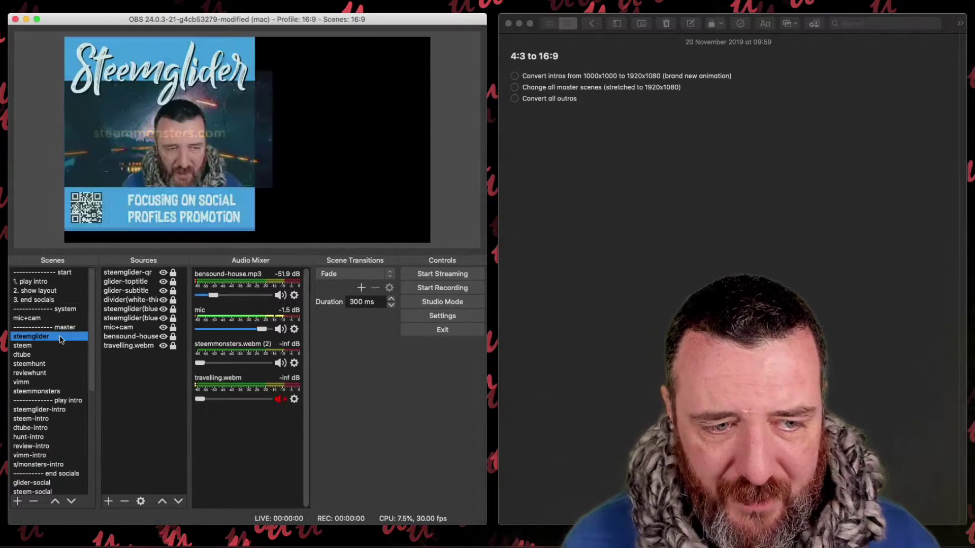
left_click(54, 318)
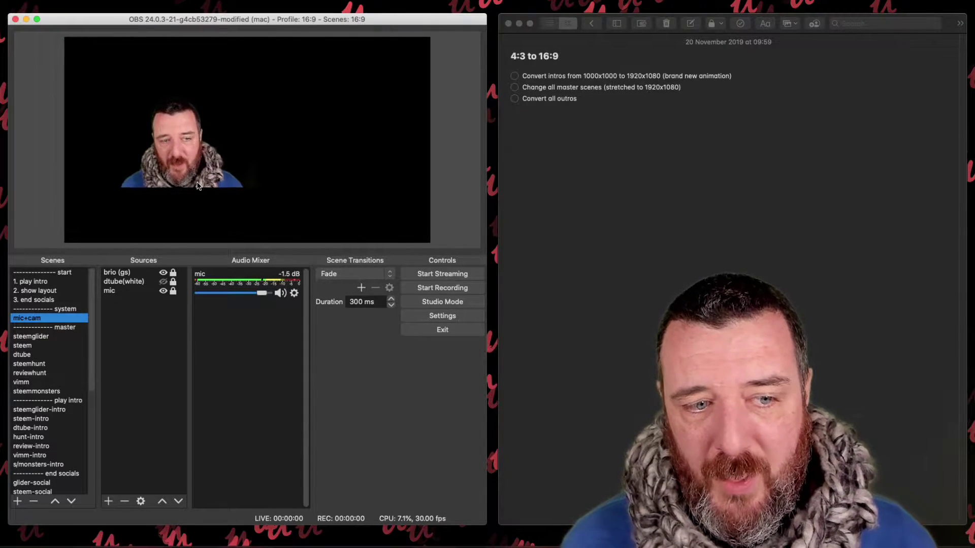
left_click(35, 291)
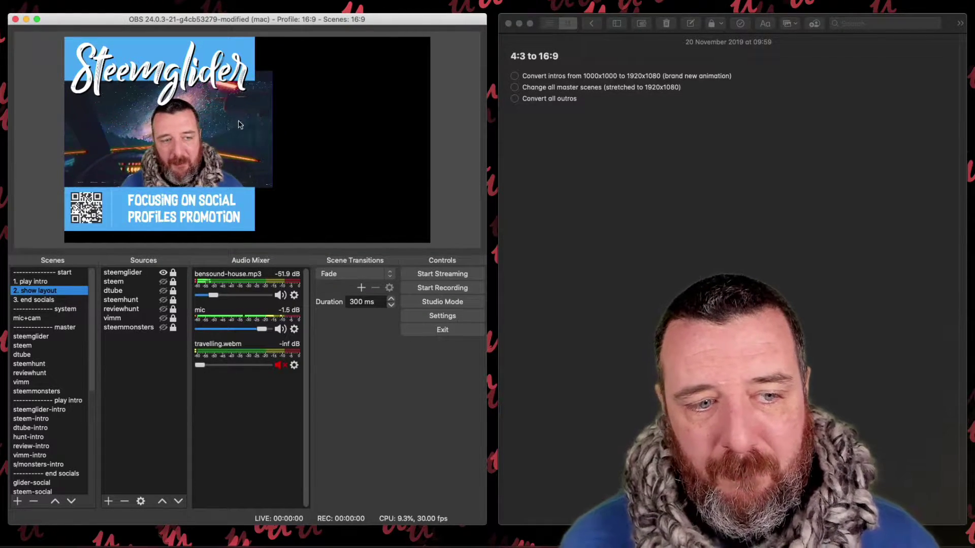
left_click(66, 409)
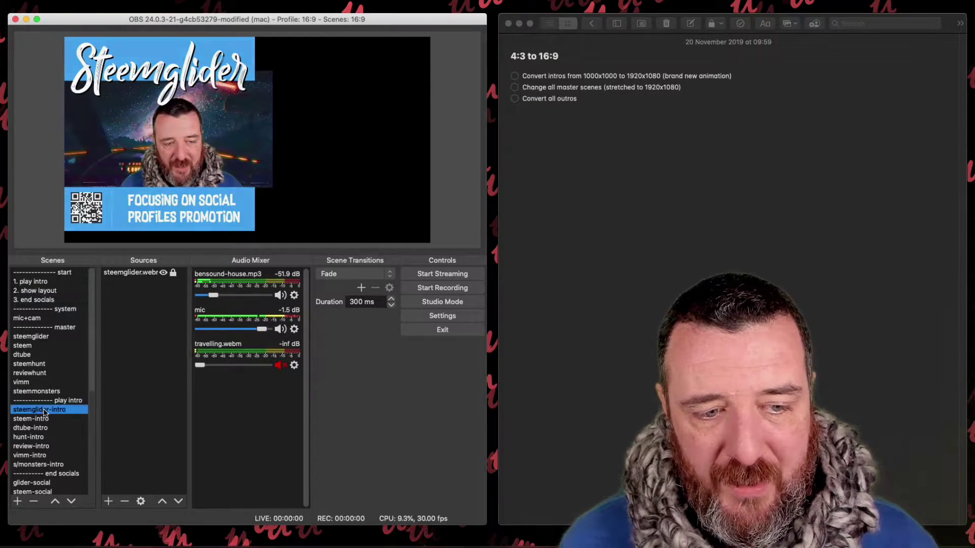
left_click(74, 419)
Step: In the glider-logos asset scene, move the round glider logo to about the centre of the canvas
scroll(75, 419, "down", 7)
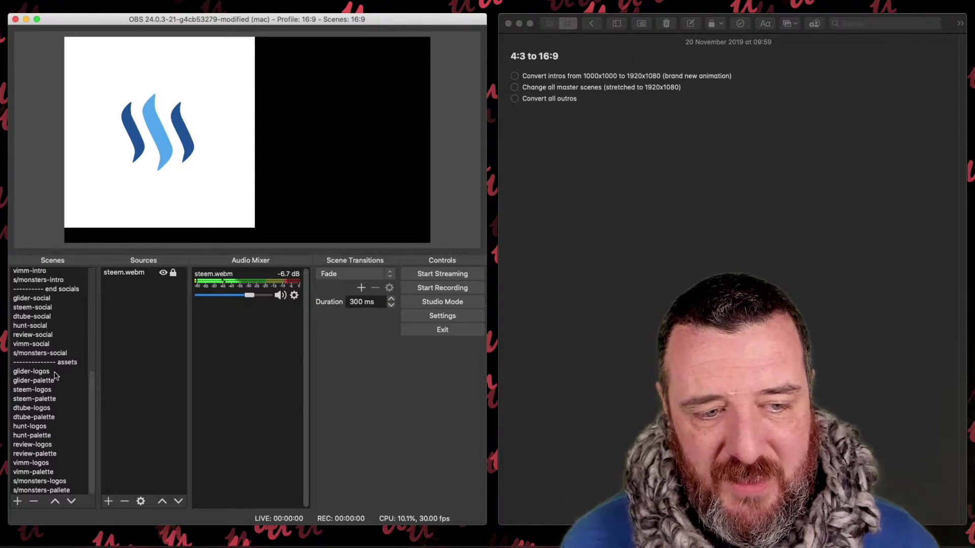
left_click(56, 376)
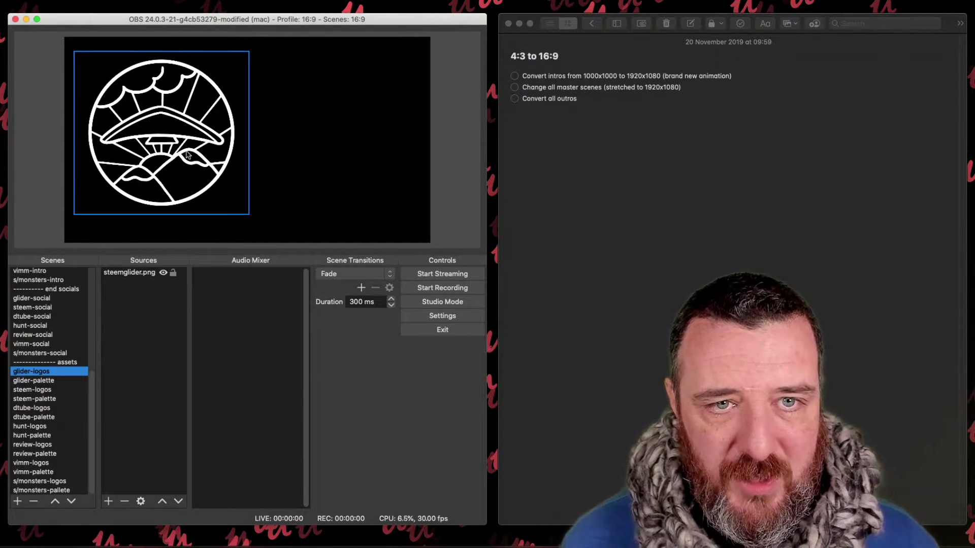
left_click_drag(184, 153, 272, 160)
left_click(256, 240)
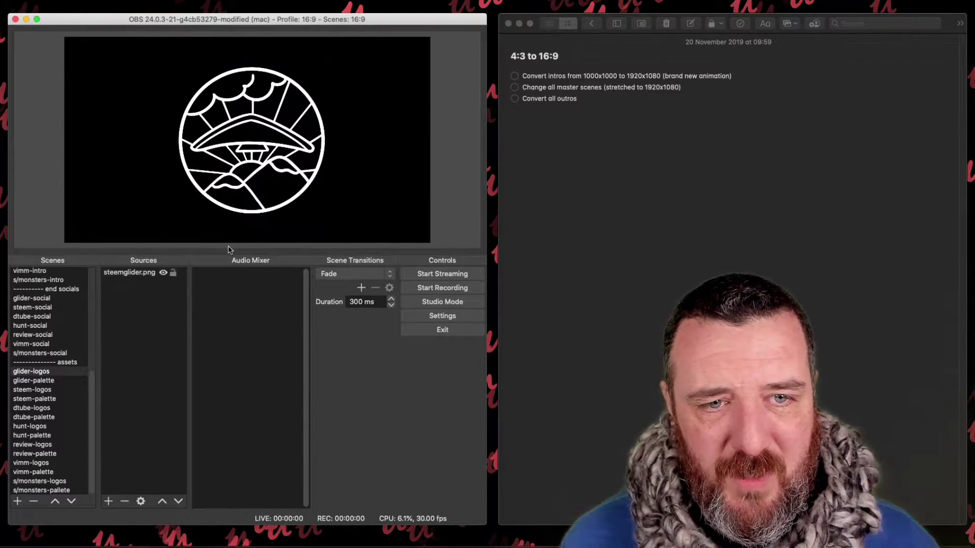
Step: Examine each remaining logo and palette asset scene, from glider-palette through s/monsters-pallete, for its placement on the canvas
left_click(40, 382)
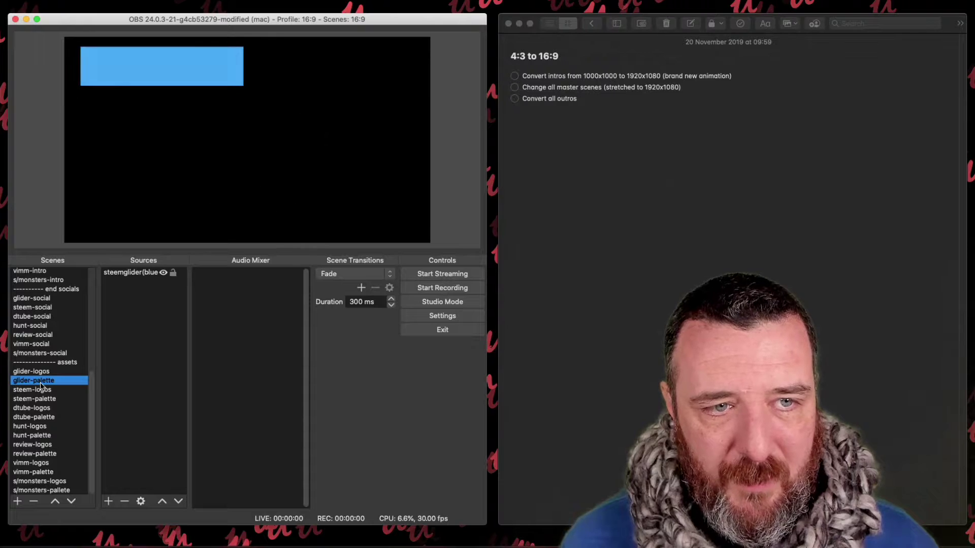
left_click(41, 391)
left_click(42, 400)
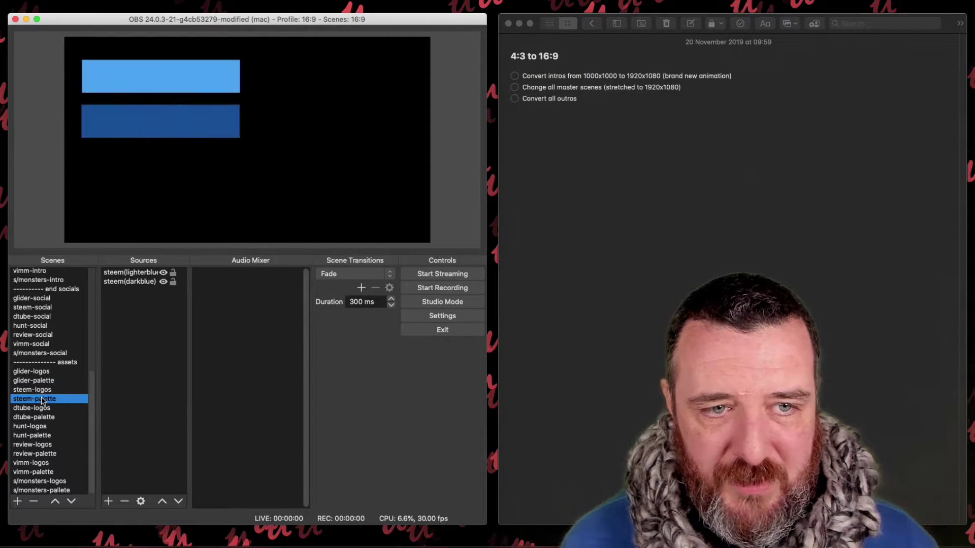
left_click(45, 408)
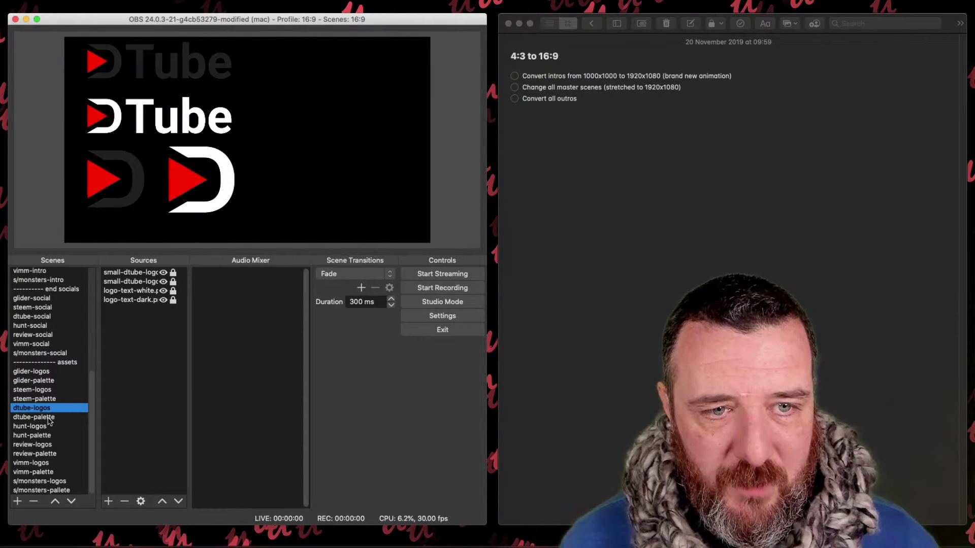
left_click(49, 418)
left_click(55, 426)
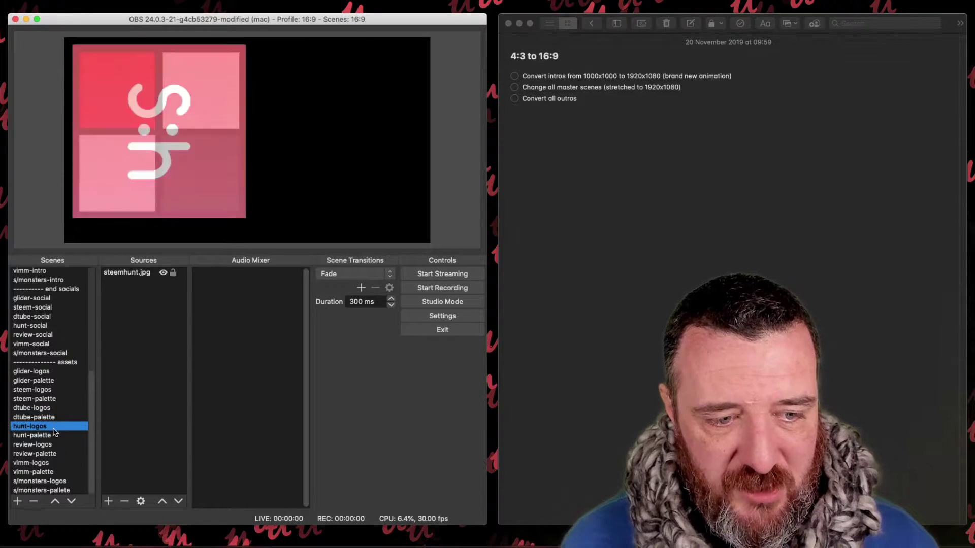
left_click(52, 436)
left_click(51, 444)
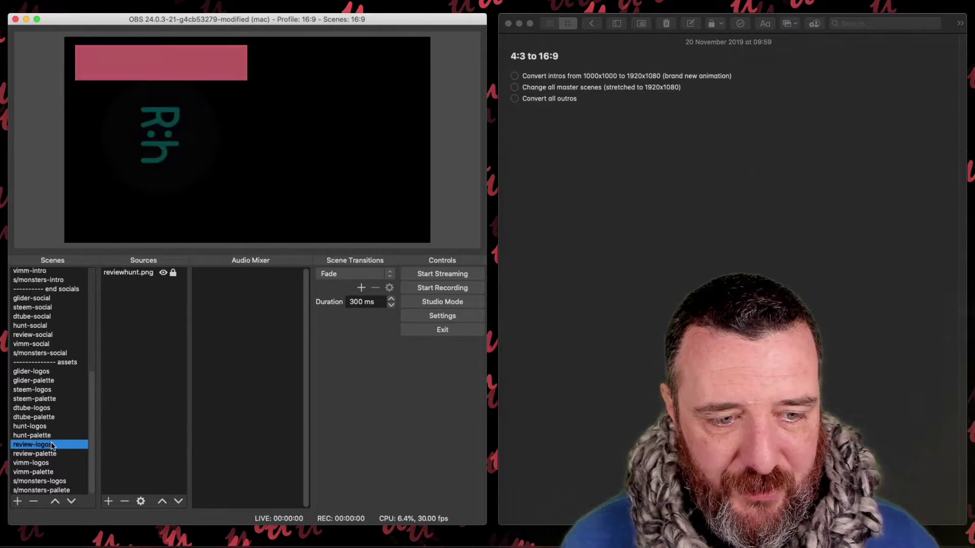
left_click(50, 454)
left_click(50, 462)
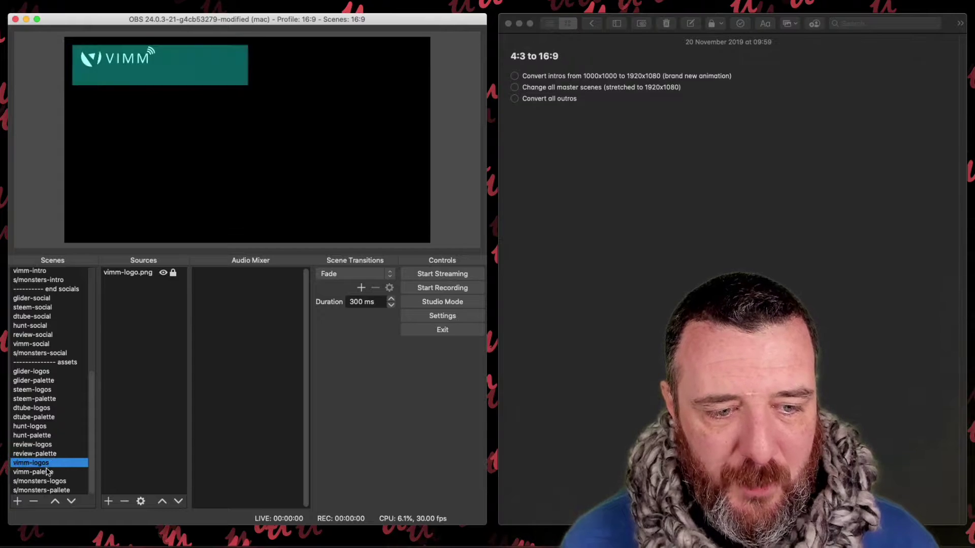
left_click(47, 472)
left_click(46, 482)
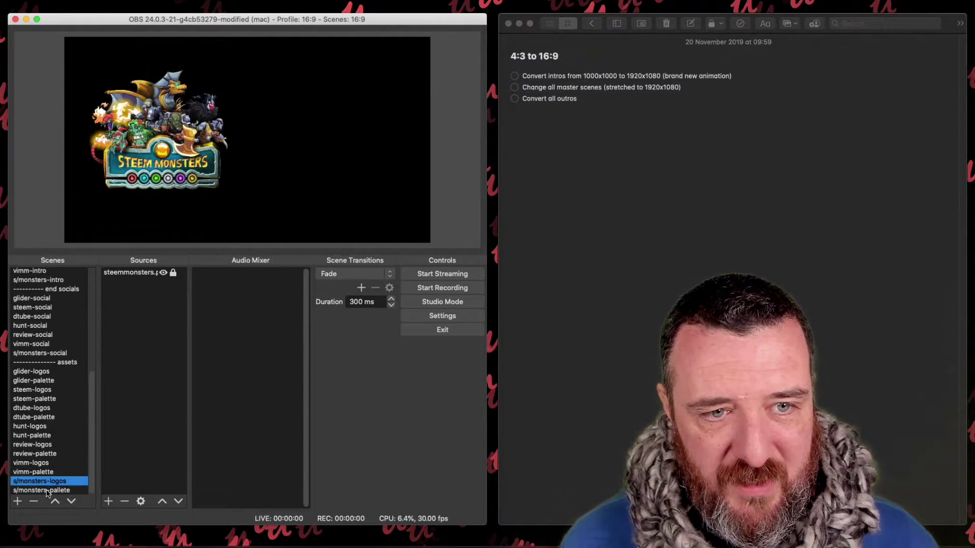
left_click(48, 489)
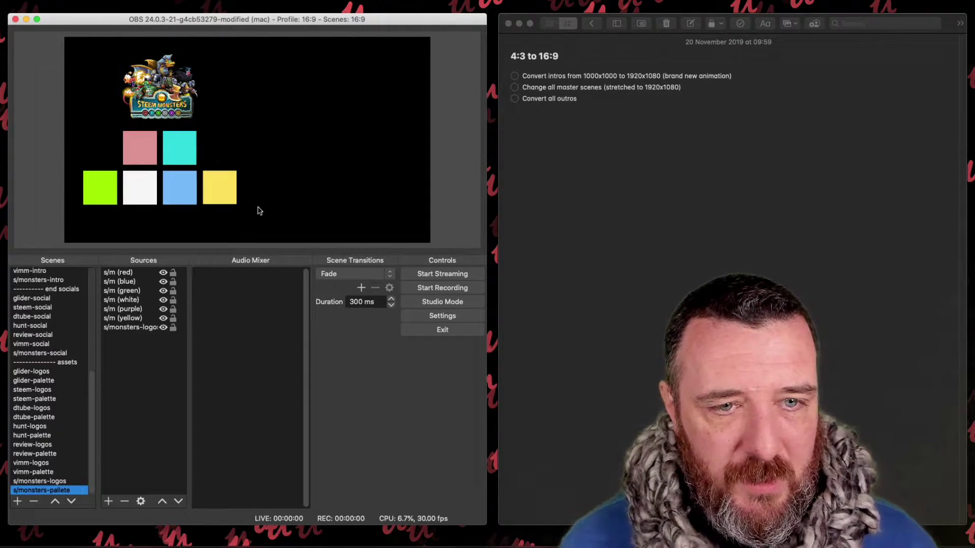
Step: In the s/monsters-pallete scene, enlarge the Steem Monsters logo, crop the empty area beside it and move it across the canvas
left_click(172, 93)
left_click_drag(296, 131, 348, 189)
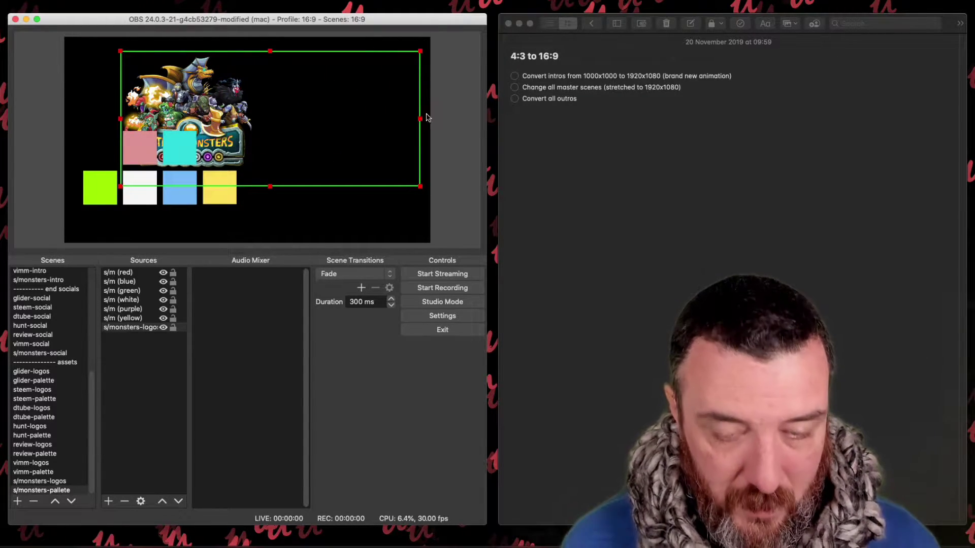
left_click_drag(420, 120, 272, 120)
left_click_drag(212, 106, 347, 125)
left_click(298, 213)
Step: Move the six colour swatches together into the right half of the canvas and the Steem Monsters logo into the left half
left_click_drag(66, 102, 237, 209)
left_click_drag(181, 146, 334, 174)
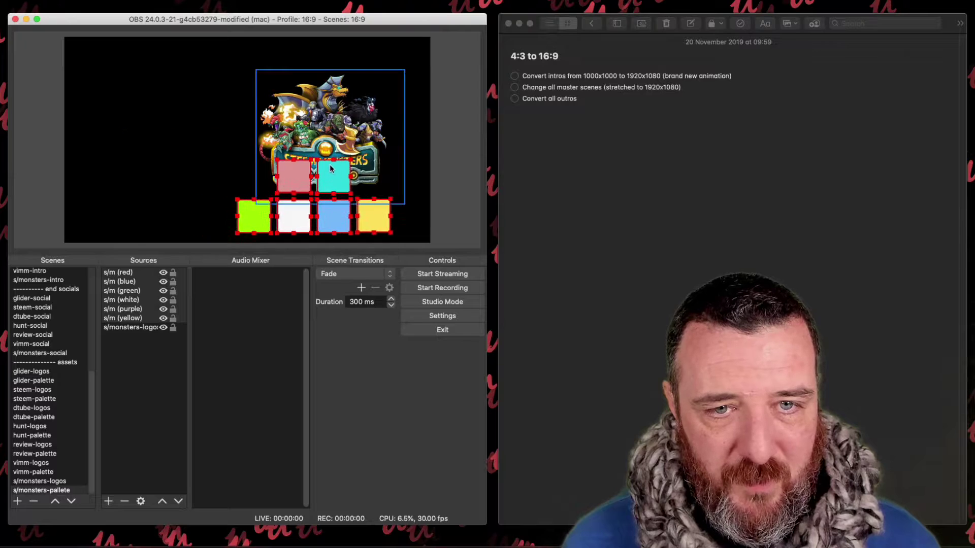
left_click(343, 110)
left_click_drag(344, 110, 186, 114)
Step: Select all six colour swatches and raise them together to the vertical middle of the canvas beside the logo
left_click(255, 144)
left_click_drag(255, 145, 393, 235)
left_click_drag(342, 182, 354, 135)
left_click(371, 69)
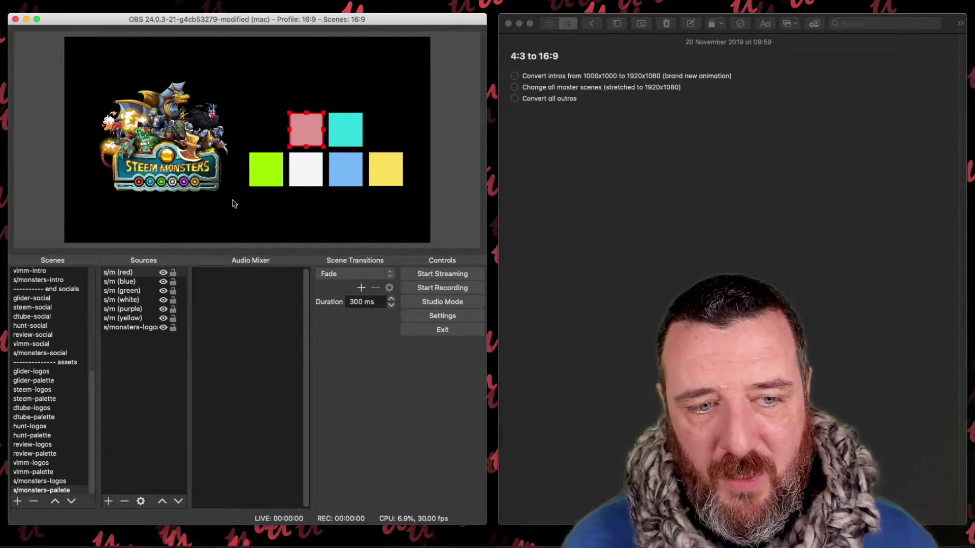
Step: Check the colour and size properties of the s/m (red) swatch, leaving them without changes
double_click(314, 134)
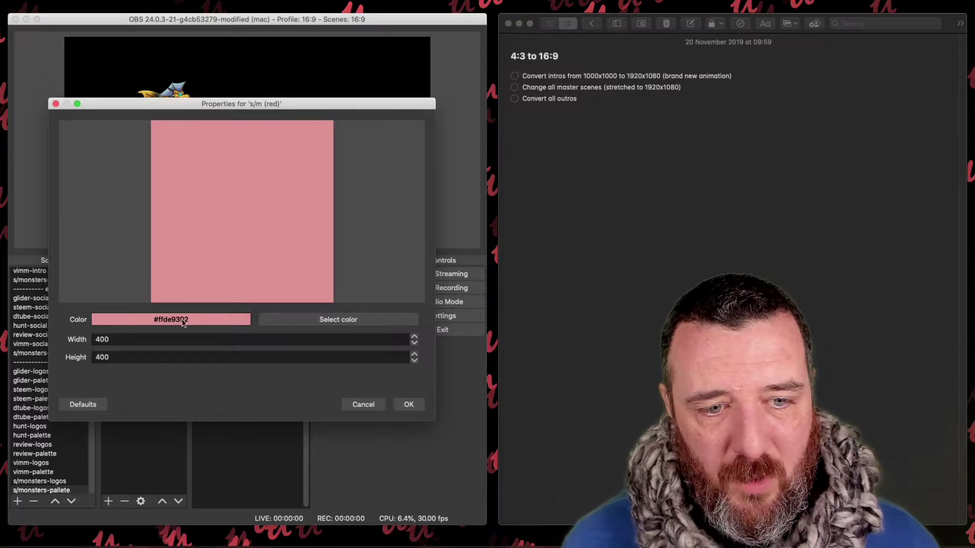
left_click(354, 405)
left_click(242, 225)
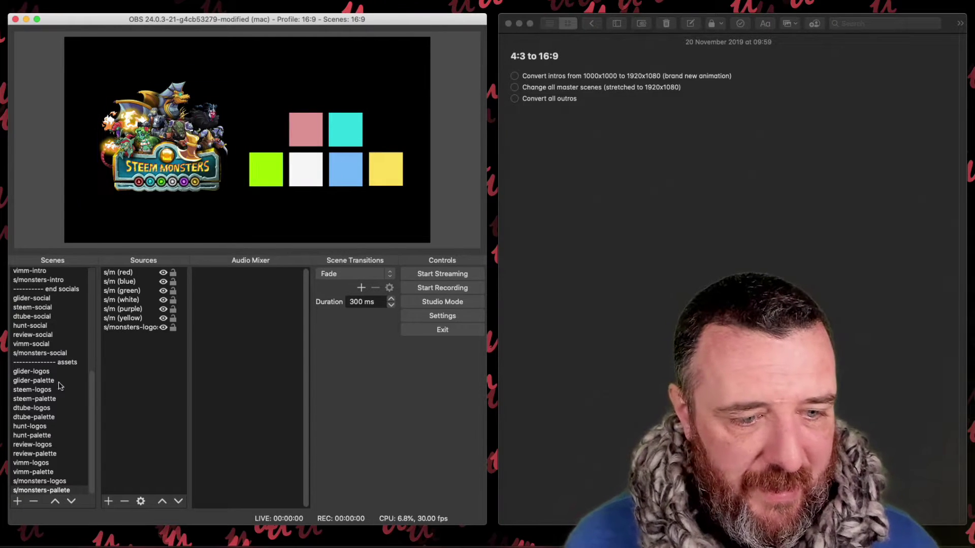
Step: Review the "2. show layout" scene, open the steemglider master scene, and briefly hide and show its steemglider-qr source
scroll(46, 428, "up", 7)
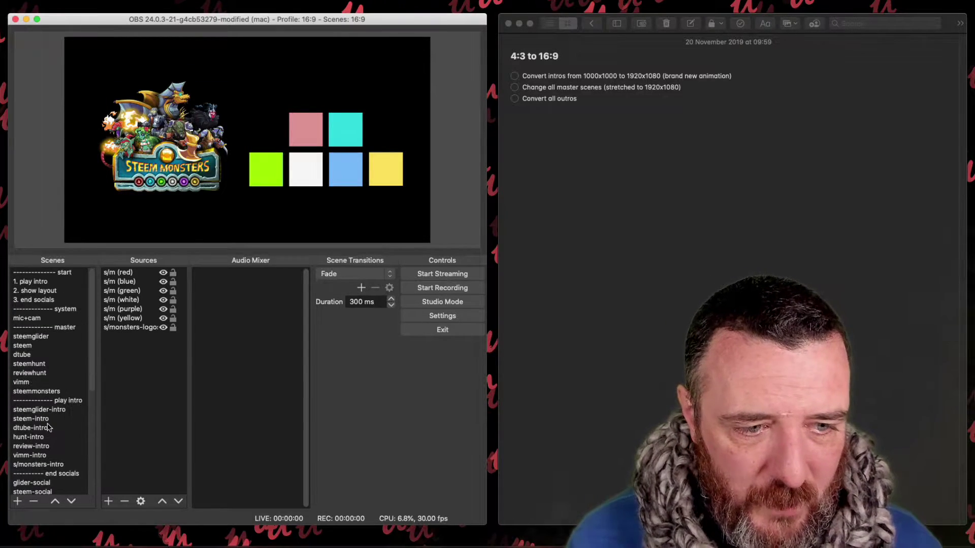
left_click(47, 292)
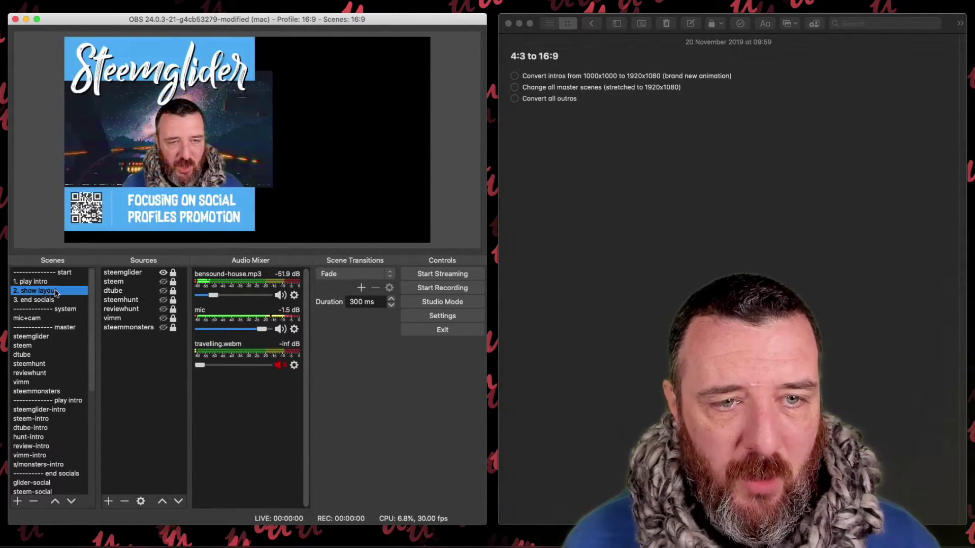
left_click(46, 338)
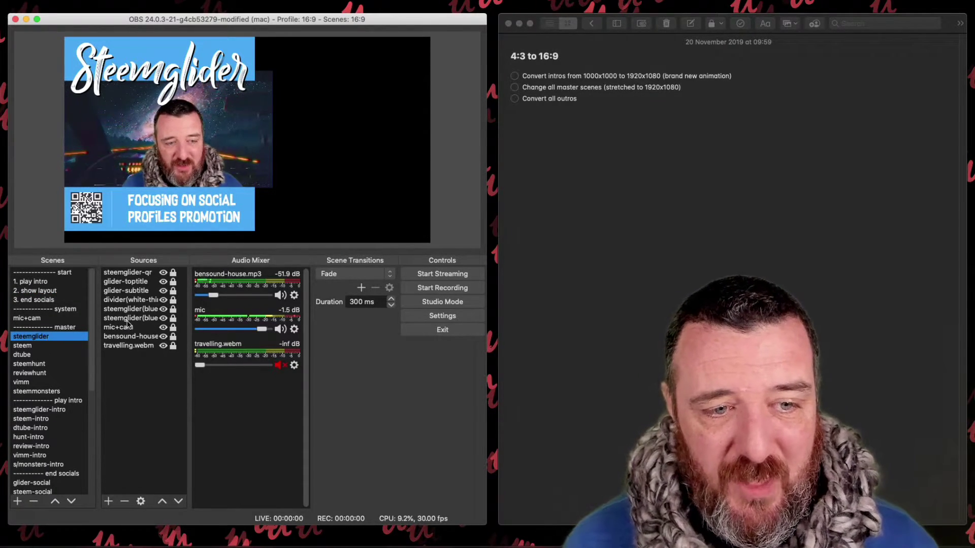
left_click(163, 273)
left_click(162, 273)
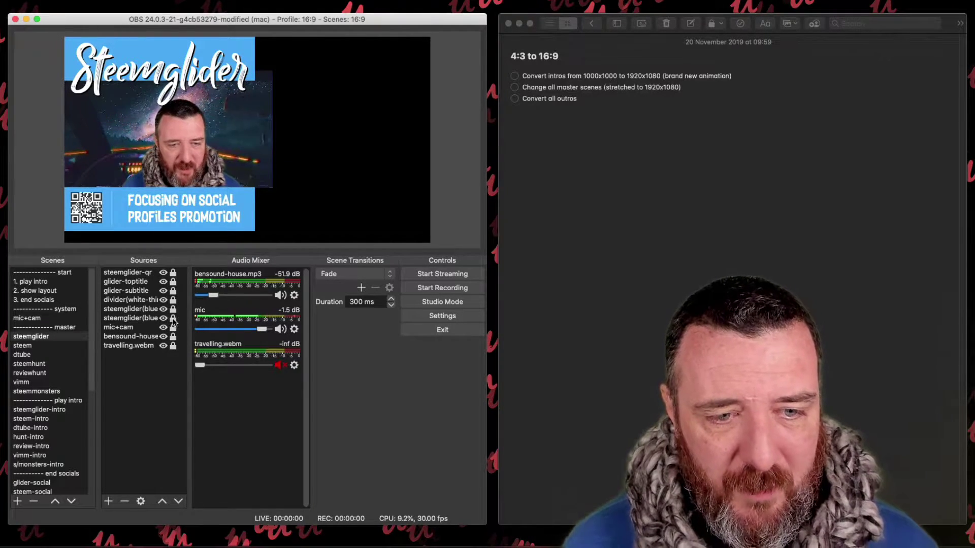
Step: Unlock the lower blue banner in the steemglider scene and stretch it to the full canvas width and bottom edge, keeping its top below the camera
left_click(152, 318)
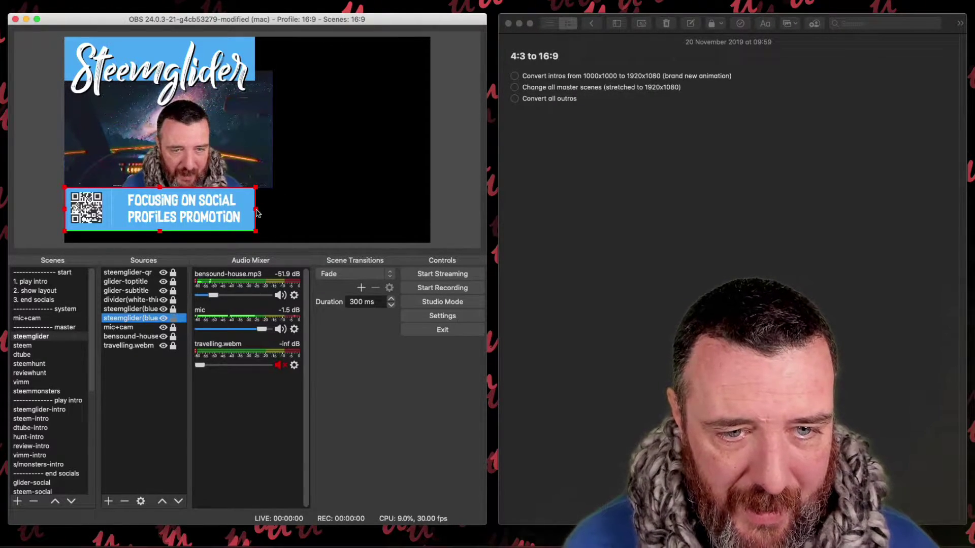
left_click_drag(255, 210, 433, 247)
left_click_drag(346, 205, 346, 177)
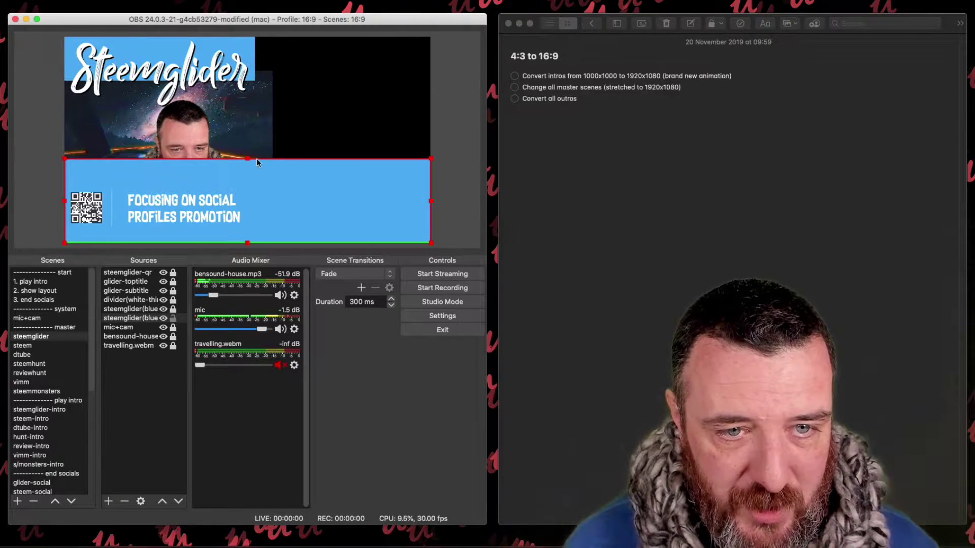
mouse_move(247, 184)
left_mouse_down()
mouse_move(247, 227)
mouse_move(247, 186)
left_mouse_up()
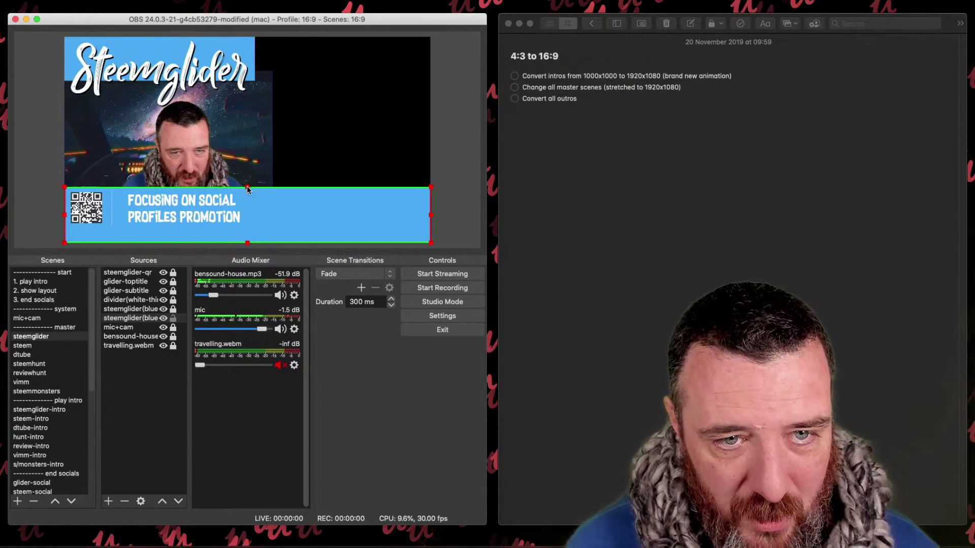
Step: Unlock the upper blue banner, widen it slightly past the camera background, and raise its lower edge to the background's top
left_click(315, 132)
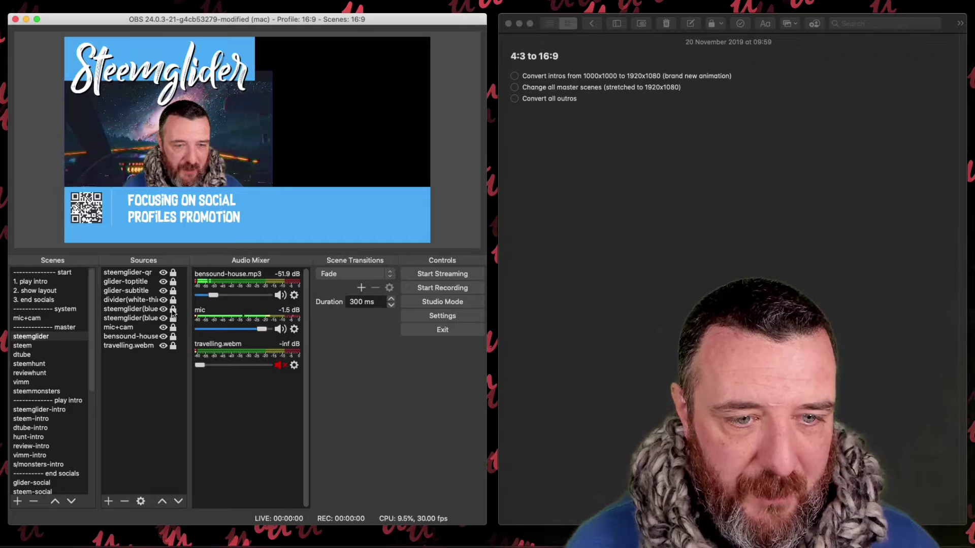
left_click(244, 49)
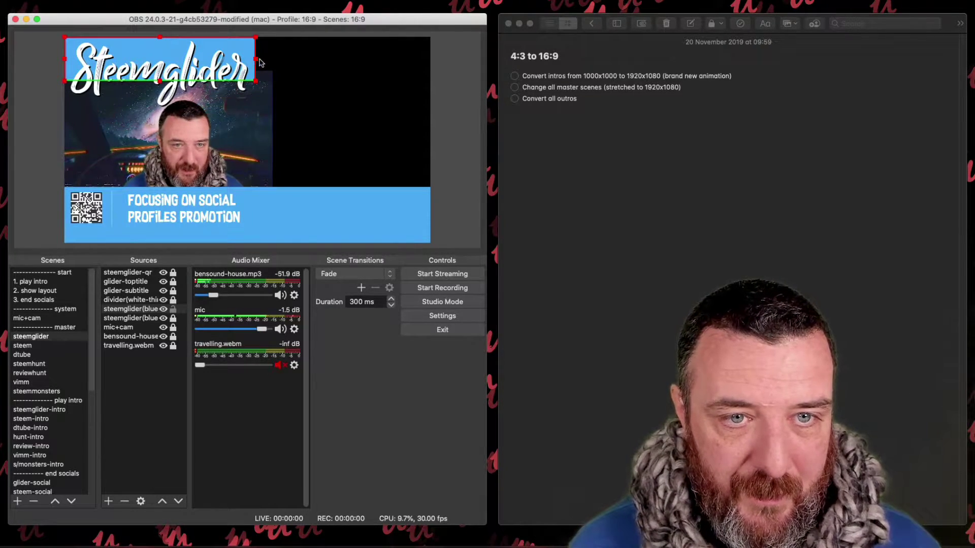
left_click_drag(257, 85, 263, 88)
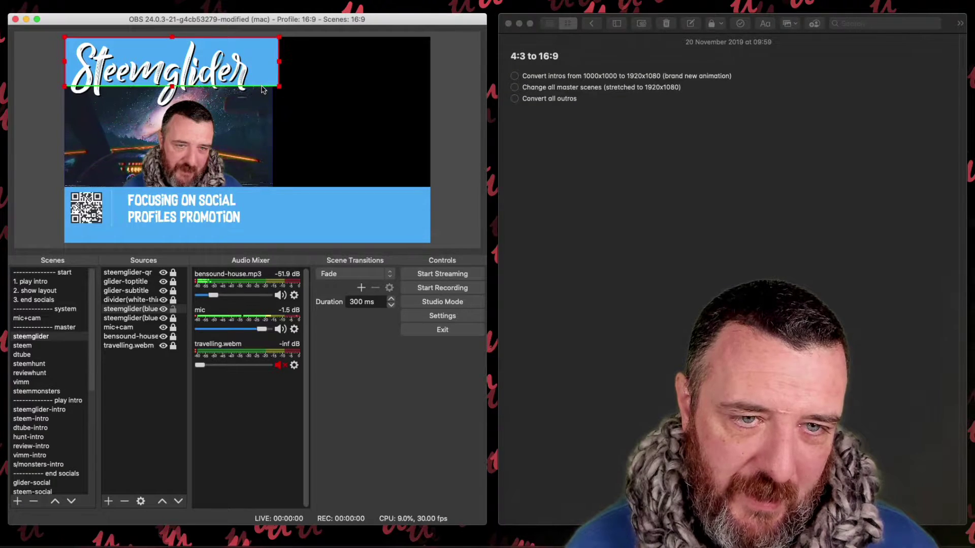
left_click_drag(263, 89, 169, 64)
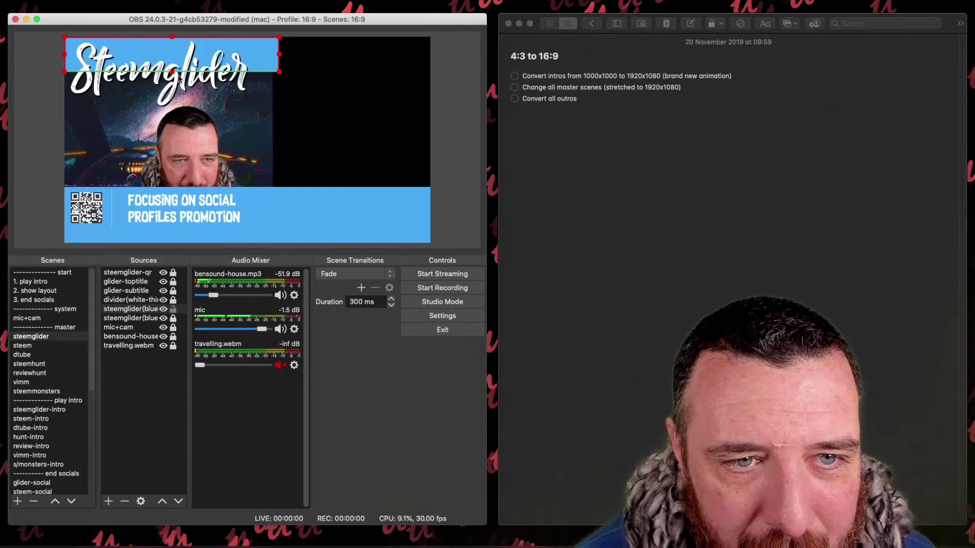
left_click(333, 124)
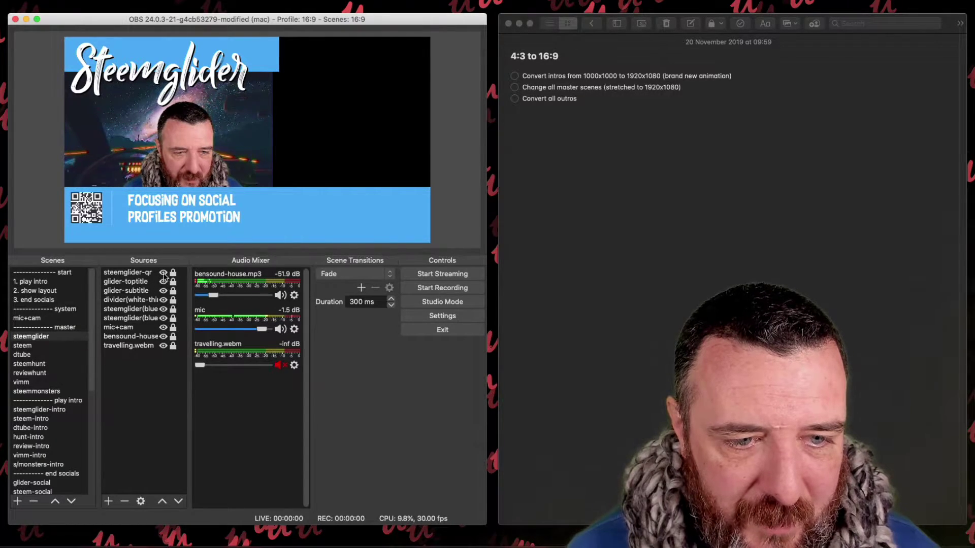
Step: Unlock the travelling.webm background and enlarge it to match the upper banner's width
left_click(164, 291)
left_click(164, 291)
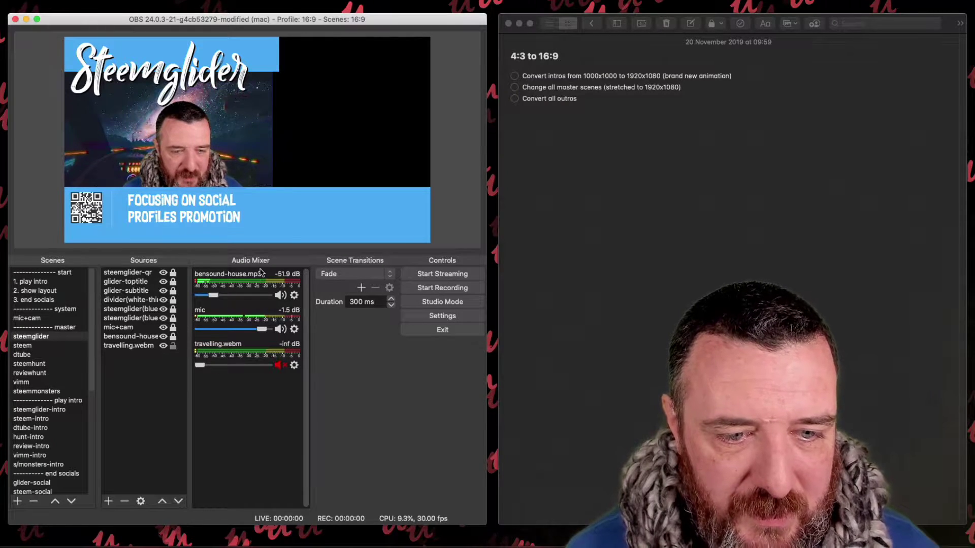
left_click(259, 120)
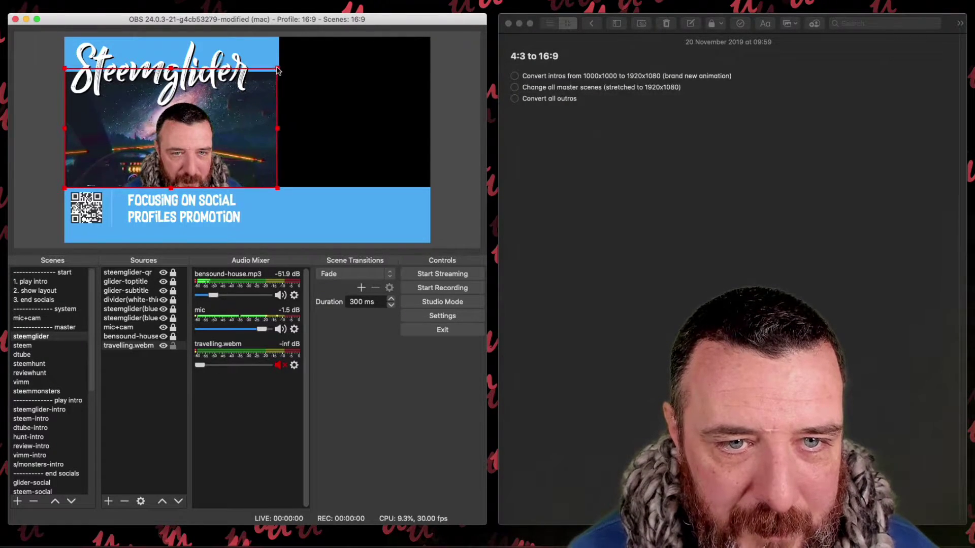
left_click(337, 126)
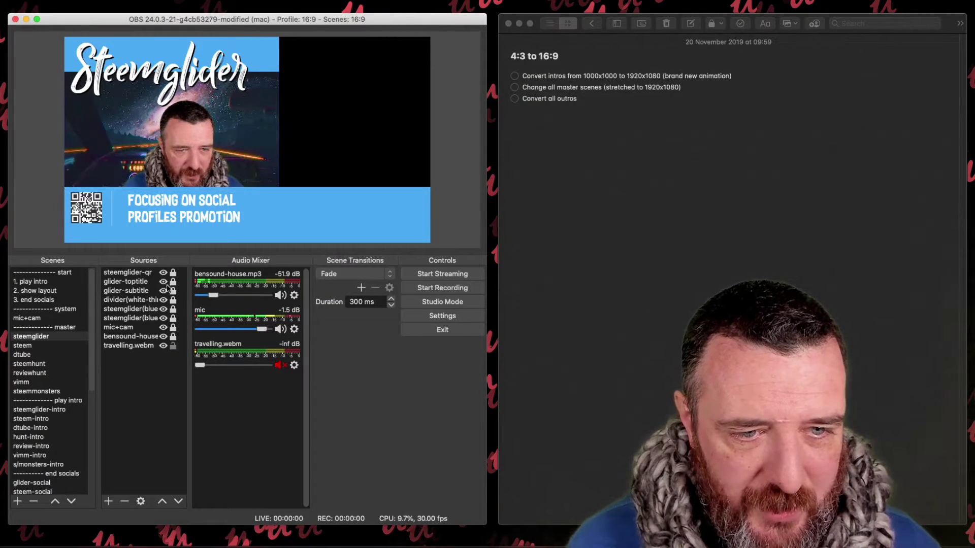
Step: Unlock the glider-subtitle text and move it to the right end of the lower blue banner
left_click(163, 291)
left_click(163, 291)
left_click(173, 291)
left_click(182, 208)
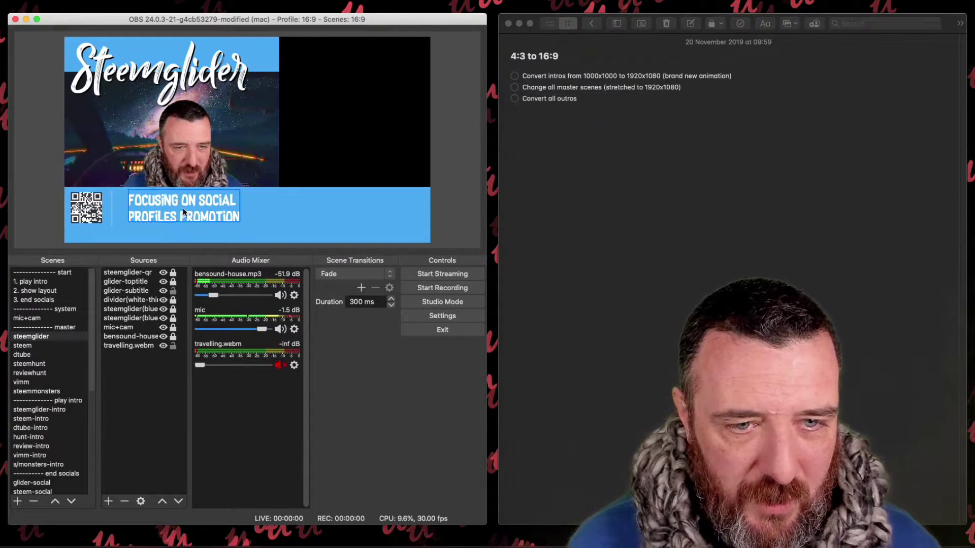
left_click_drag(182, 209, 351, 221)
left_click(138, 235)
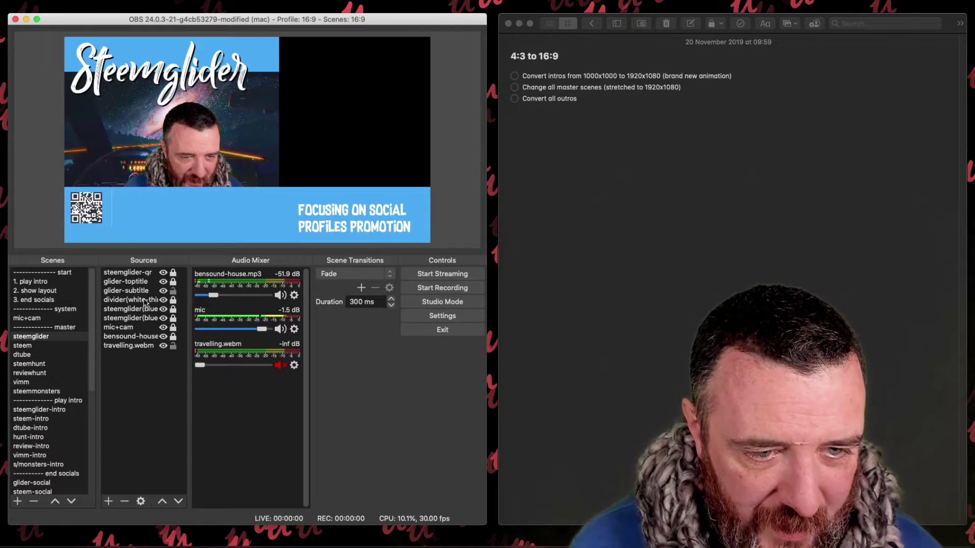
Step: Unlock the thin white divider and move it to around the middle of the lower banner, clear of the QR code
left_click(172, 301)
left_click(173, 301)
left_click_drag(113, 205, 210, 212)
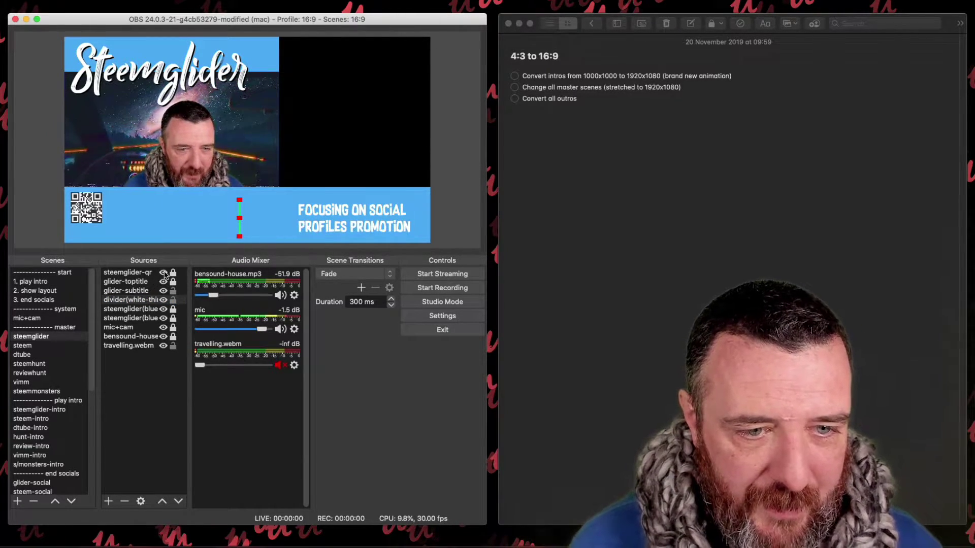
left_click(131, 300)
Step: Enlarge the steemglider QR code to nearly the full height of the lower banner and lock it
left_click(95, 210)
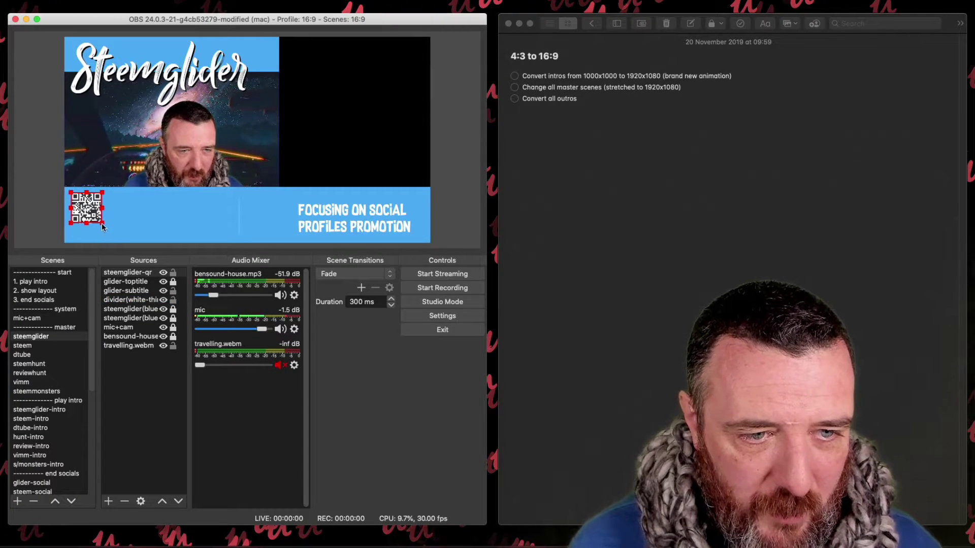
left_click_drag(103, 225, 116, 237)
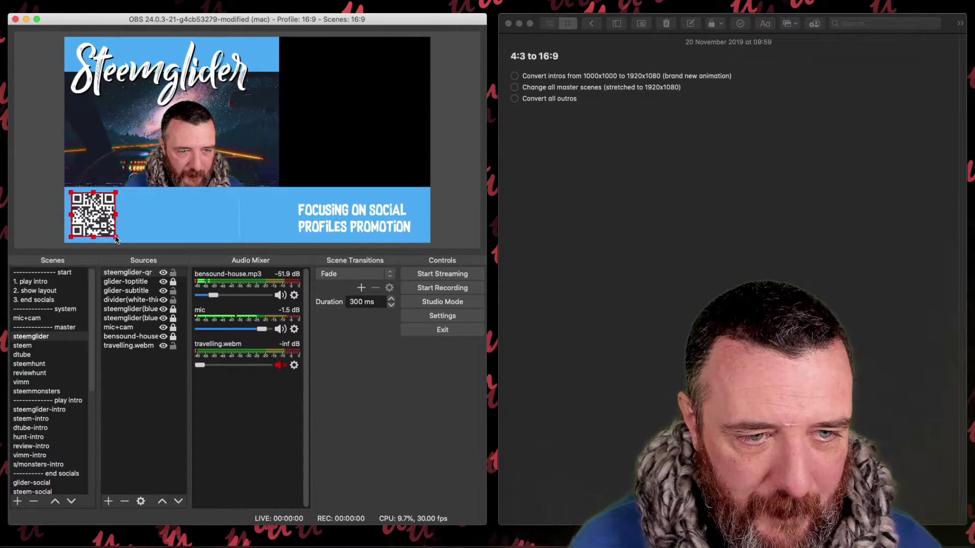
left_click(160, 217)
left_click(92, 217)
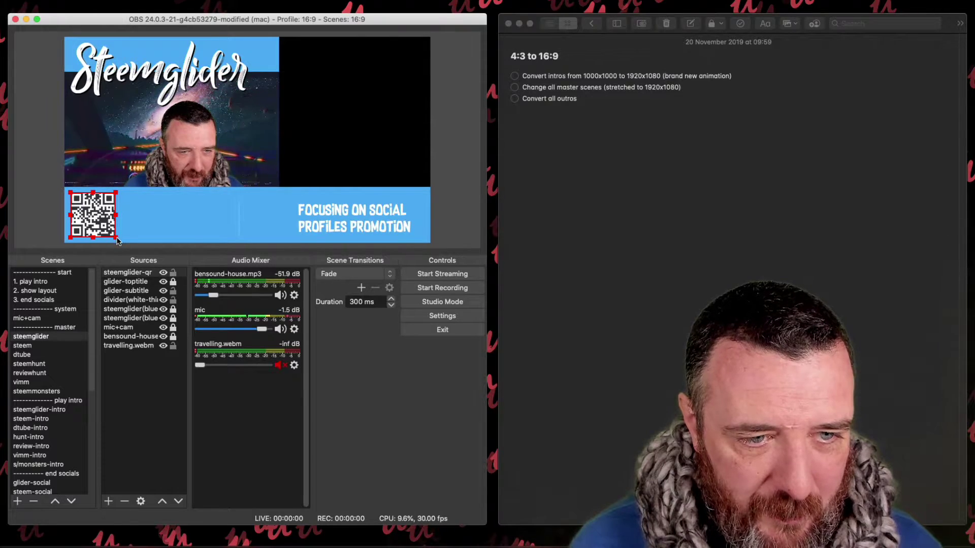
left_click_drag(117, 241, 117, 241)
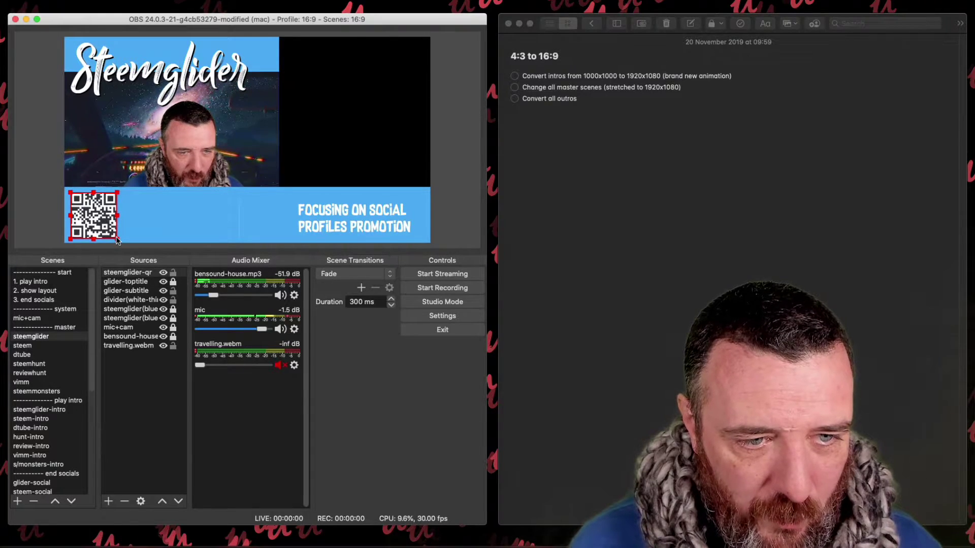
left_click(204, 237)
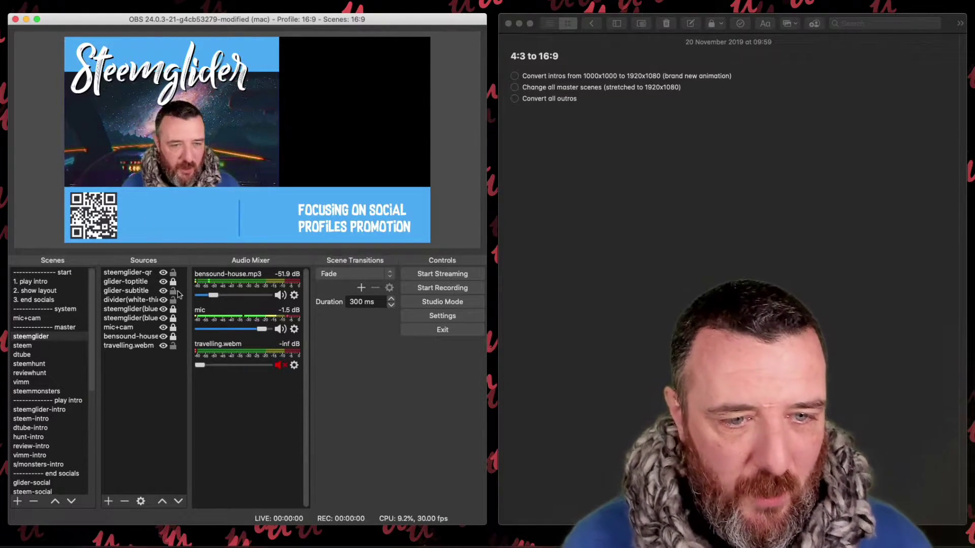
left_click(173, 281)
left_click(173, 272)
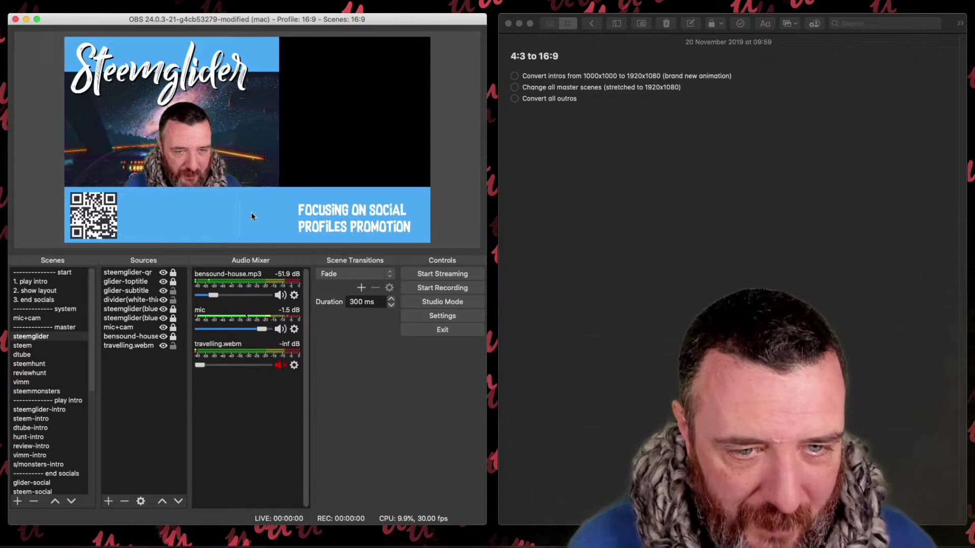
Step: Move the white divider beside the enlarged QR code, and place the subtitle just to its right at a slightly larger size
left_click_drag(239, 215, 127, 215)
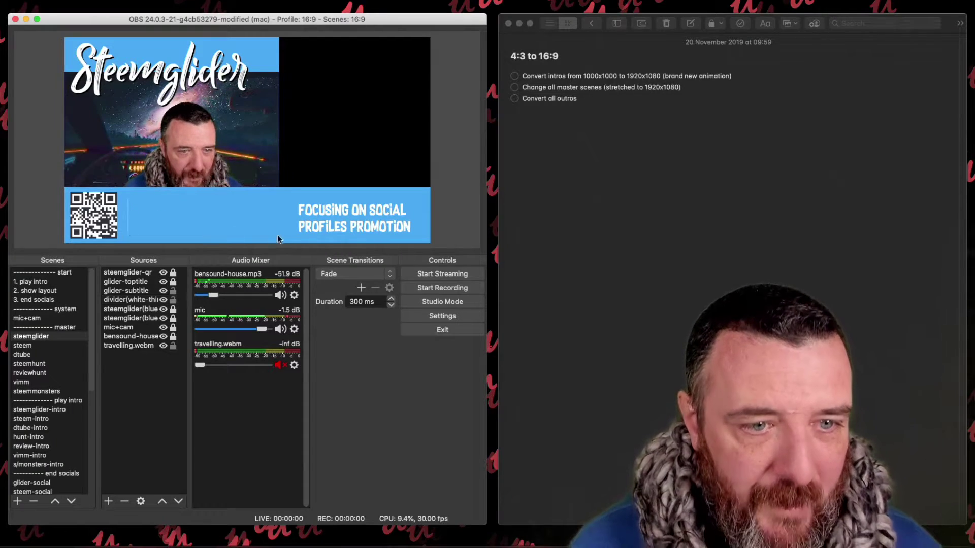
left_click_drag(339, 213, 163, 214)
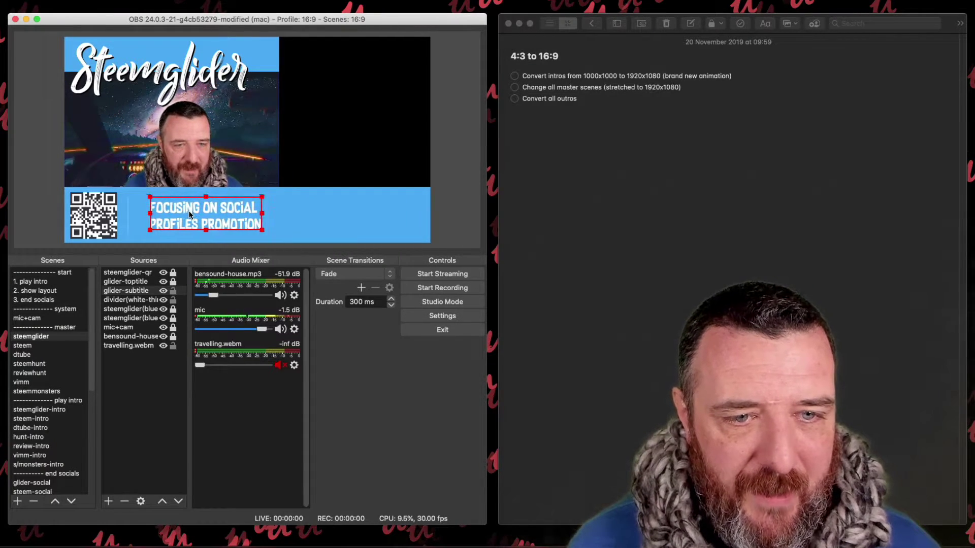
mouse_move(262, 218)
left_mouse_down()
mouse_move(285, 219)
mouse_move(263, 221)
left_mouse_up()
left_click(284, 219)
left_click(292, 222)
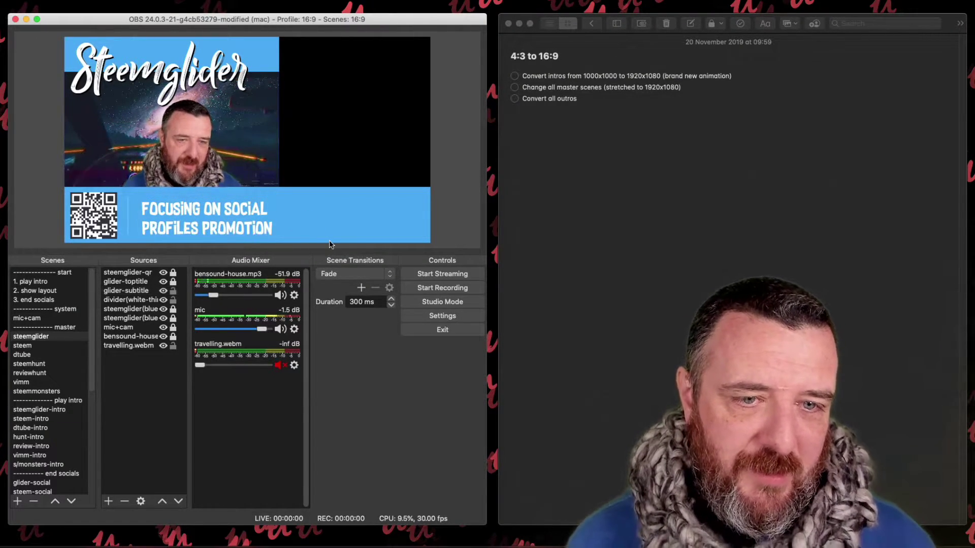
Step: Remove the line break from the glider-subtitle text so it reads "focusing on social profiles promotion" on one line
left_click(249, 228)
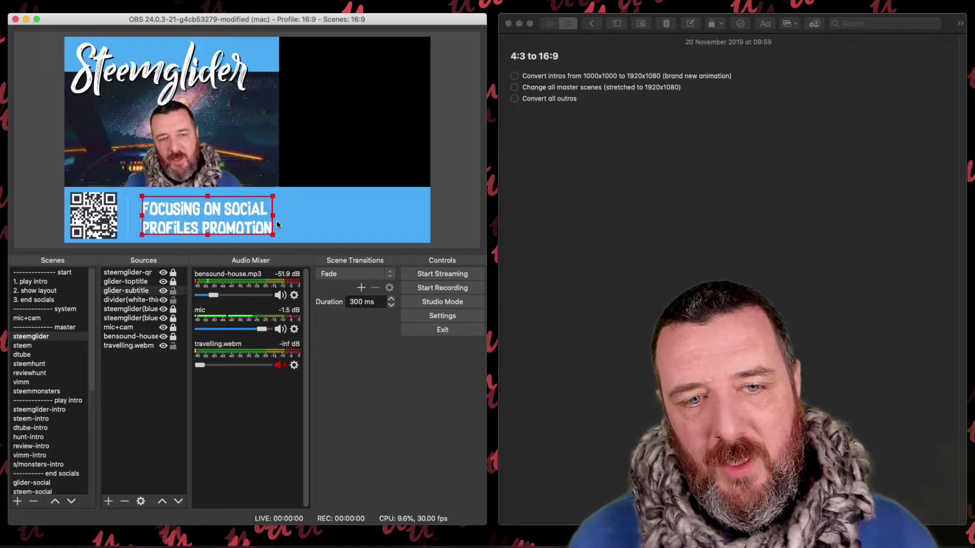
left_click(281, 229)
left_click(230, 227)
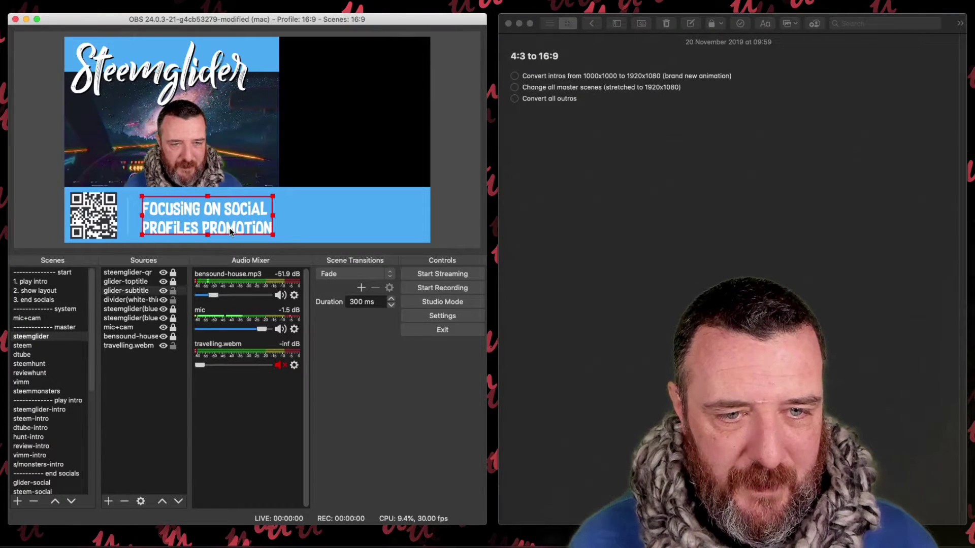
double_click(138, 292)
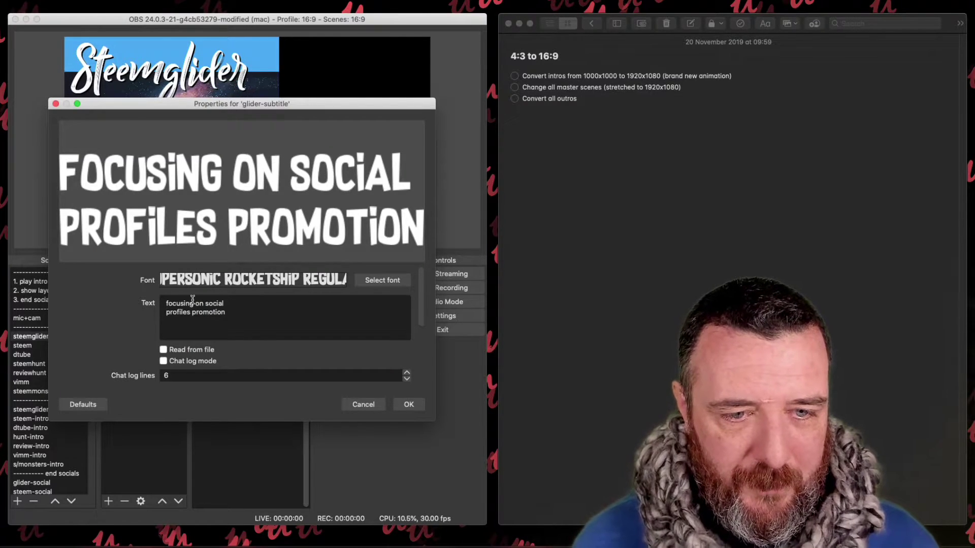
key("BackSpace")
left_click(409, 405)
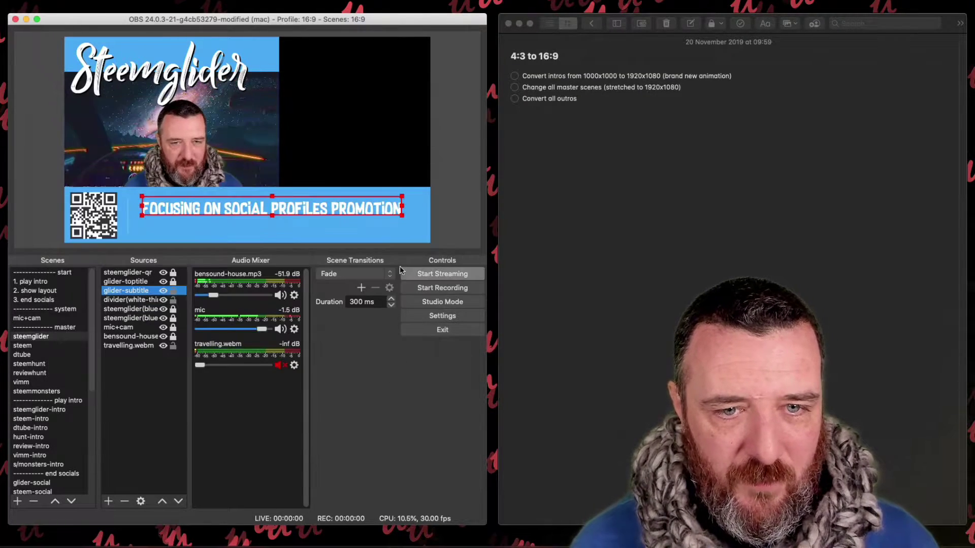
Step: Shift the one-line subtitle slightly right, a little farther from the divider
left_click(319, 207)
left_click(361, 230)
left_click(392, 207)
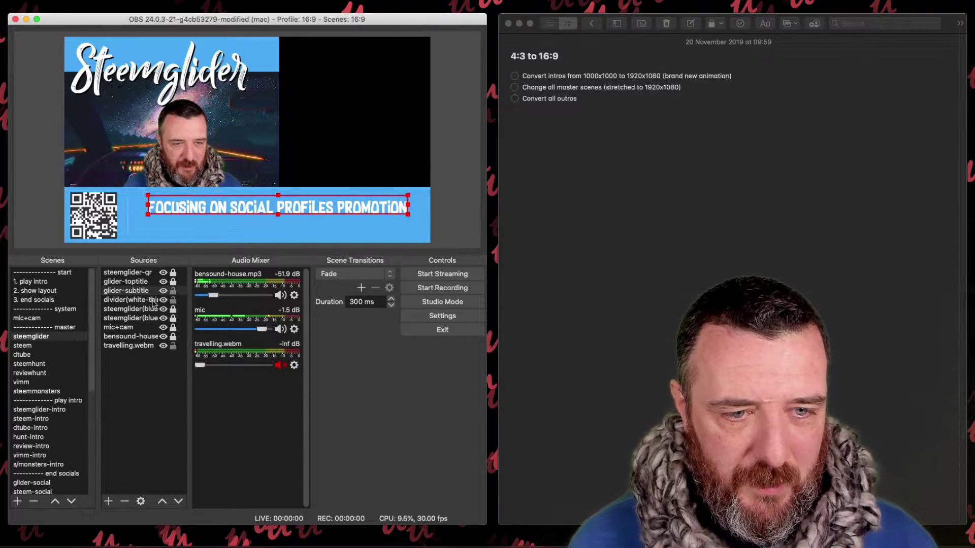
Step: Replace the glider-subtitle text with "just putting enough text for two lines" and "and then wrapping for the next line" on a second line
double_click(392, 207)
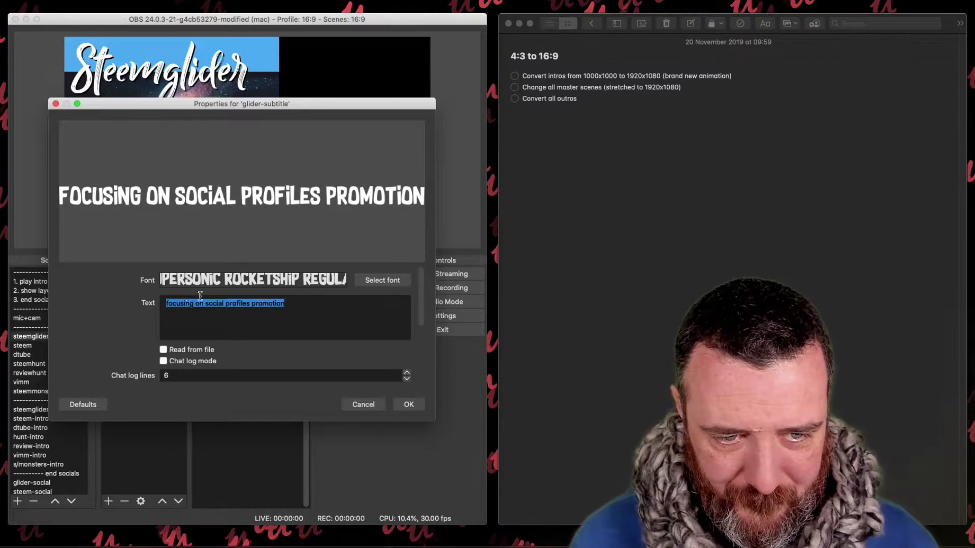
type("just putting e")
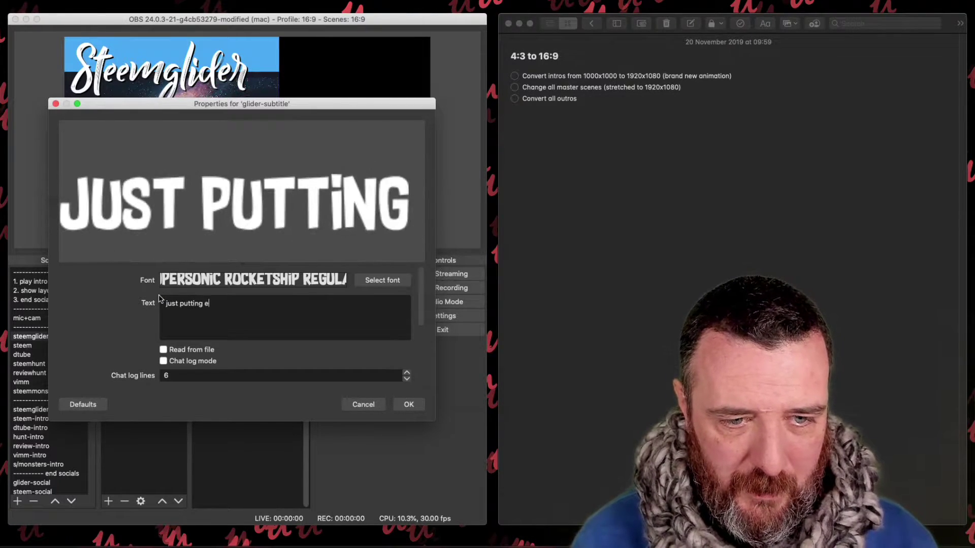
type("nough text fo")
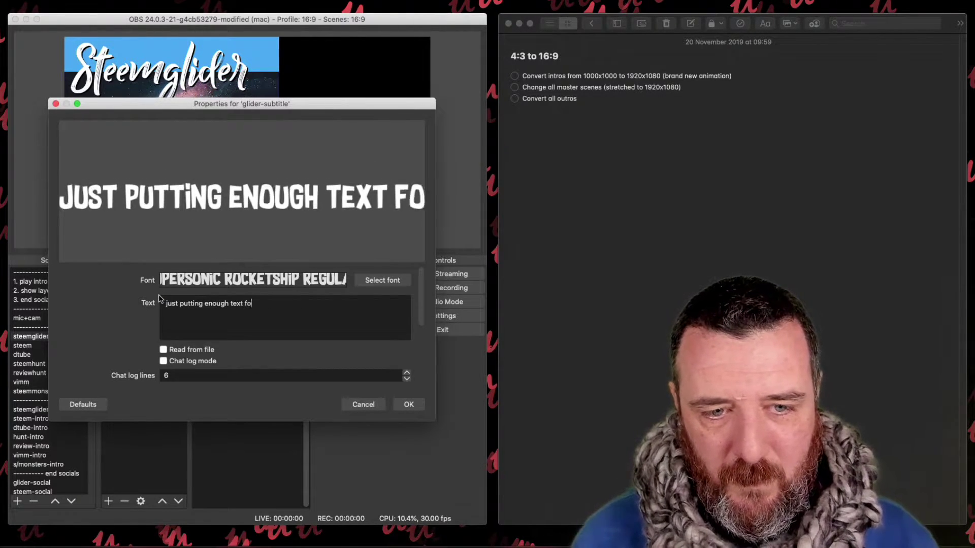
type("r two lines")
key("Return")
type("an")
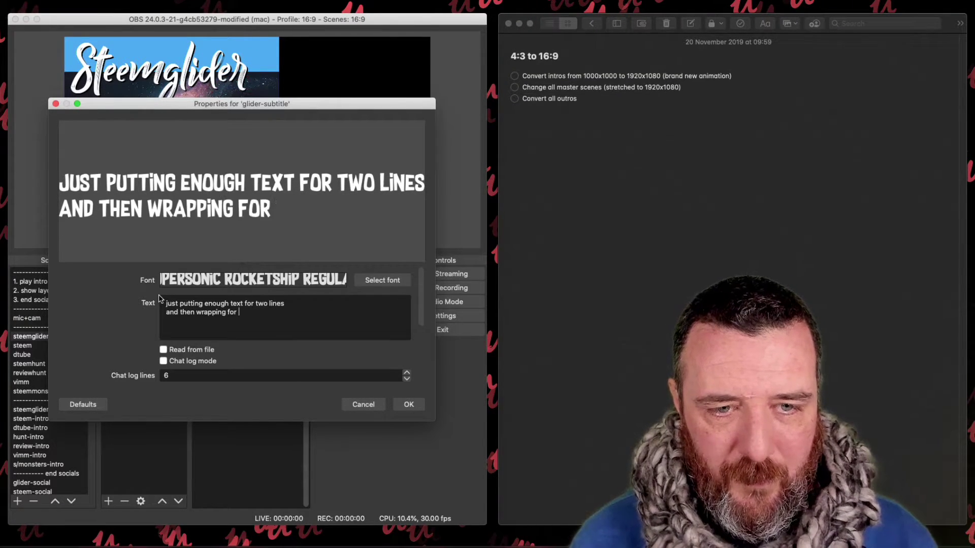
left_click(408, 404)
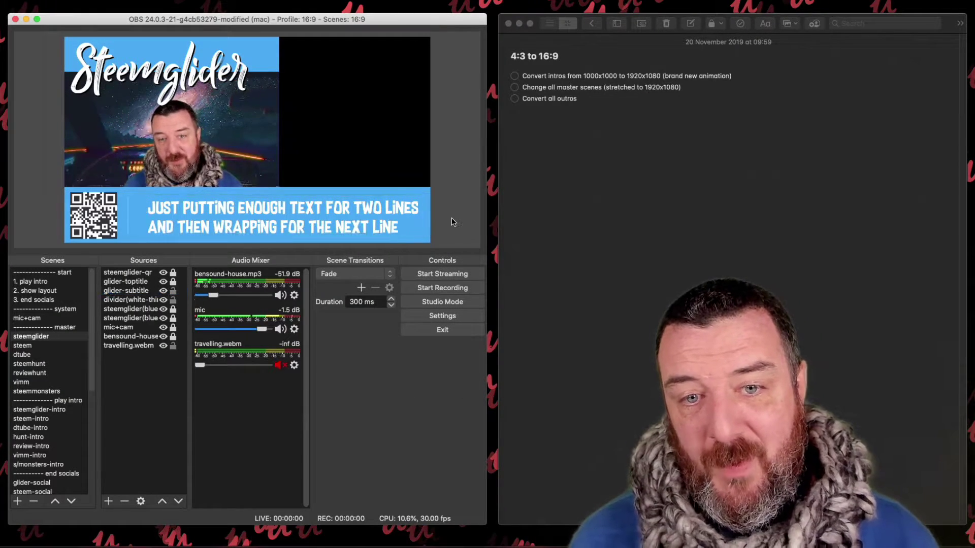
Step: Nudge the two-line subtitle slightly left to balance it between the divider and the banner's right end
left_click_drag(329, 206, 327, 206)
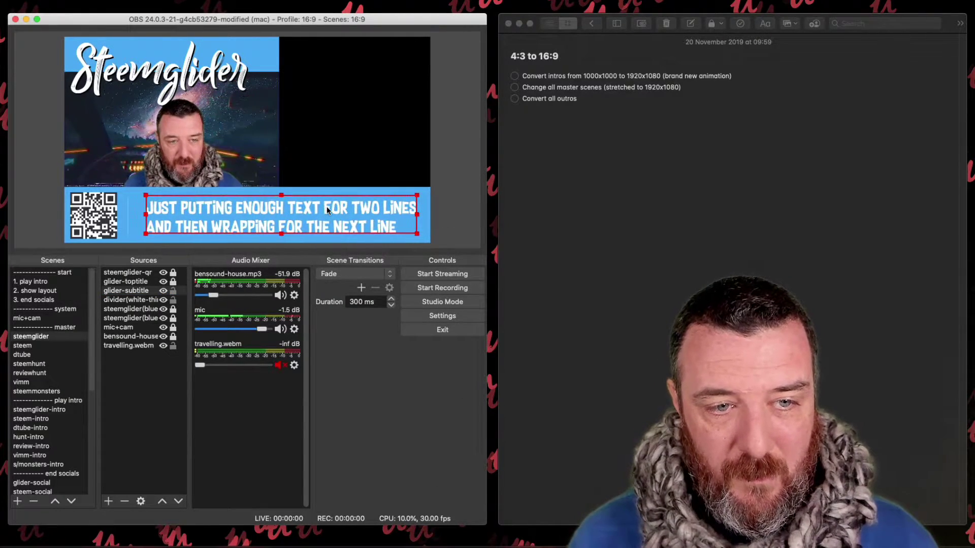
left_click(436, 231)
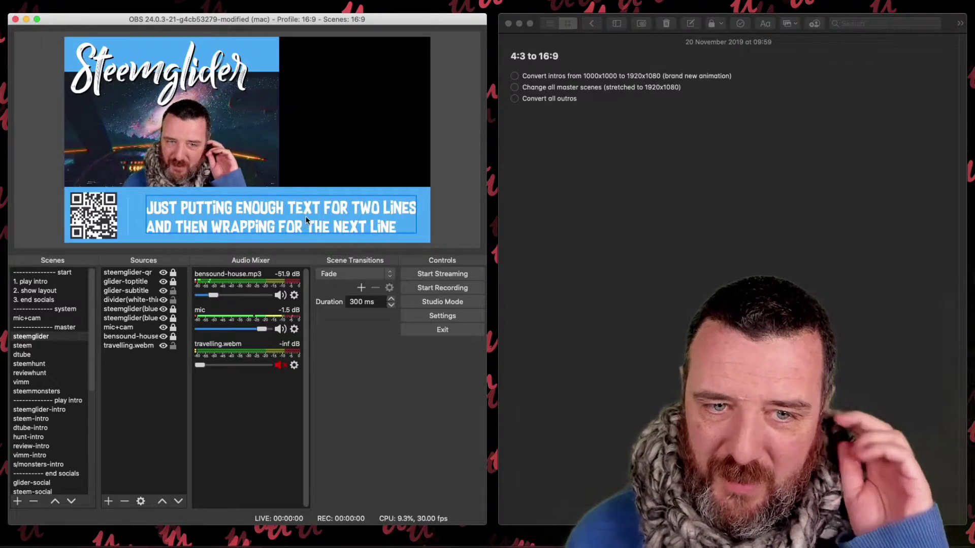
left_click_drag(309, 209, 308, 210)
left_click(441, 230)
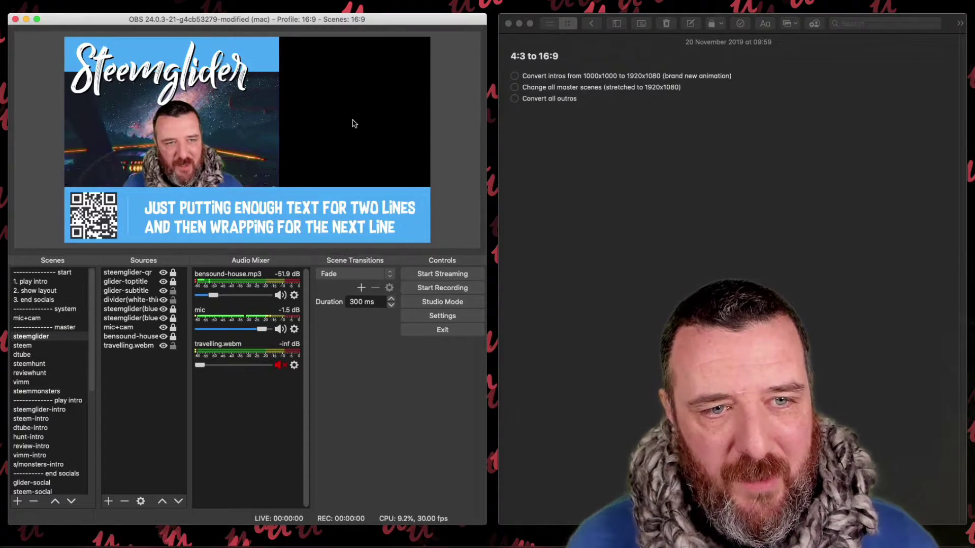
Step: Add a new Display Capture source named "imac" to the steemglider scene
left_click(108, 502)
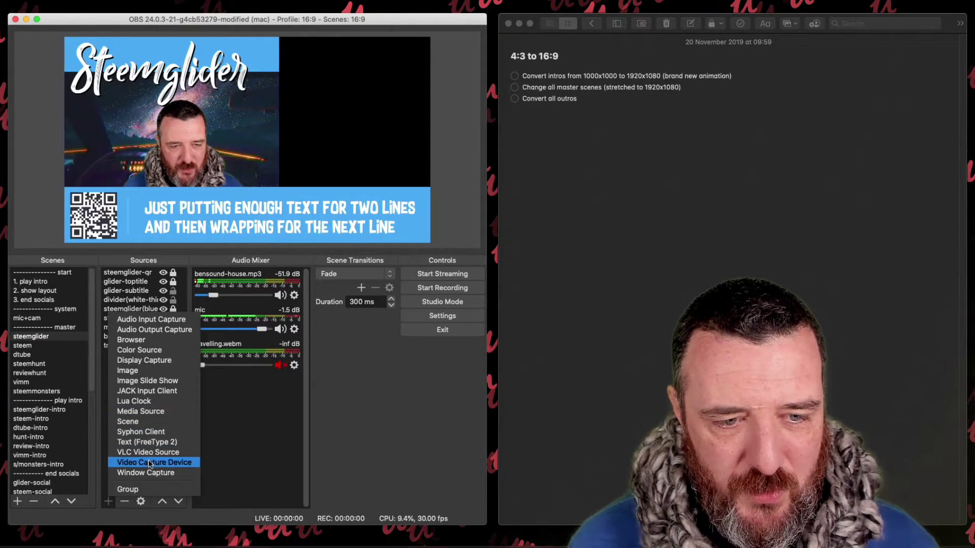
left_click(151, 362)
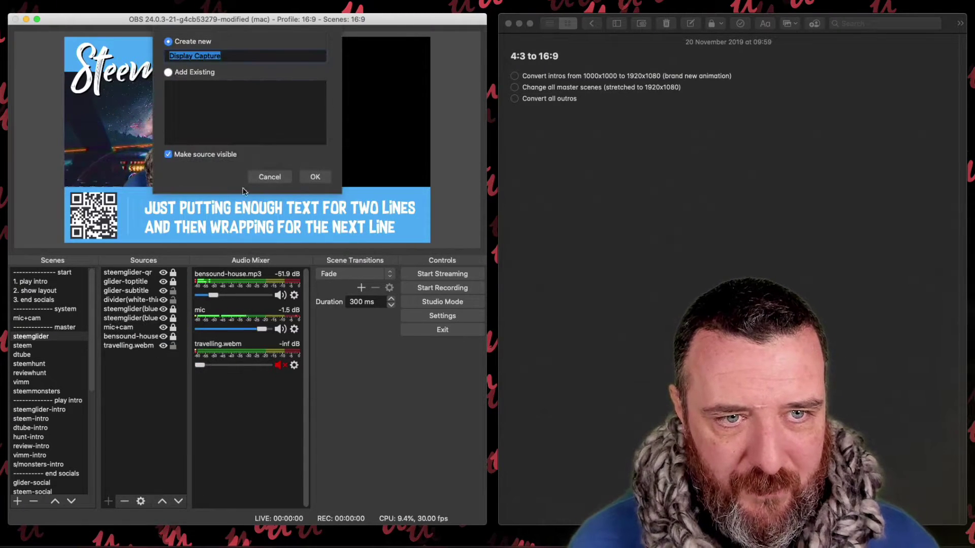
type("imac")
key("Return")
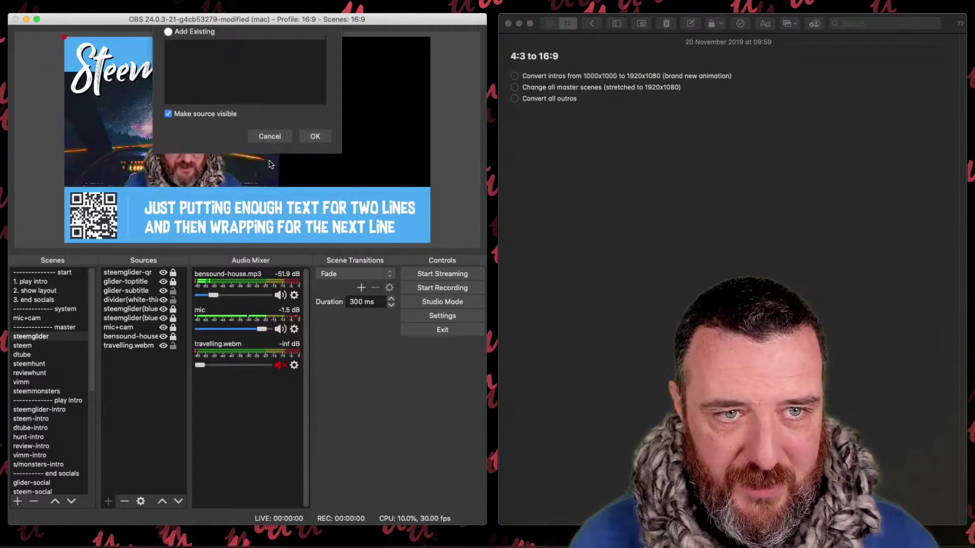
left_click(395, 405)
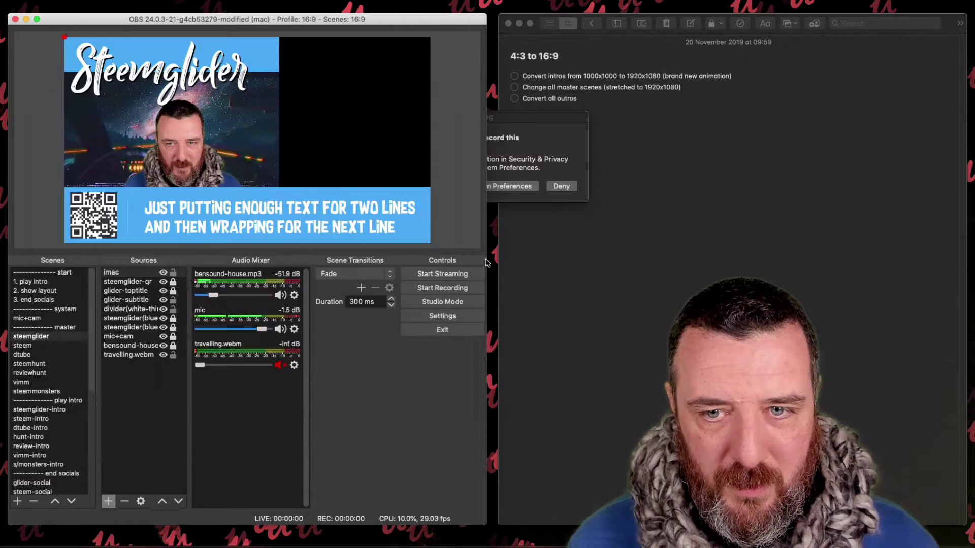
Step: Open the macOS Screen Recording privacy settings, check which apps are allowed to record the screen, and close them
left_click(513, 187)
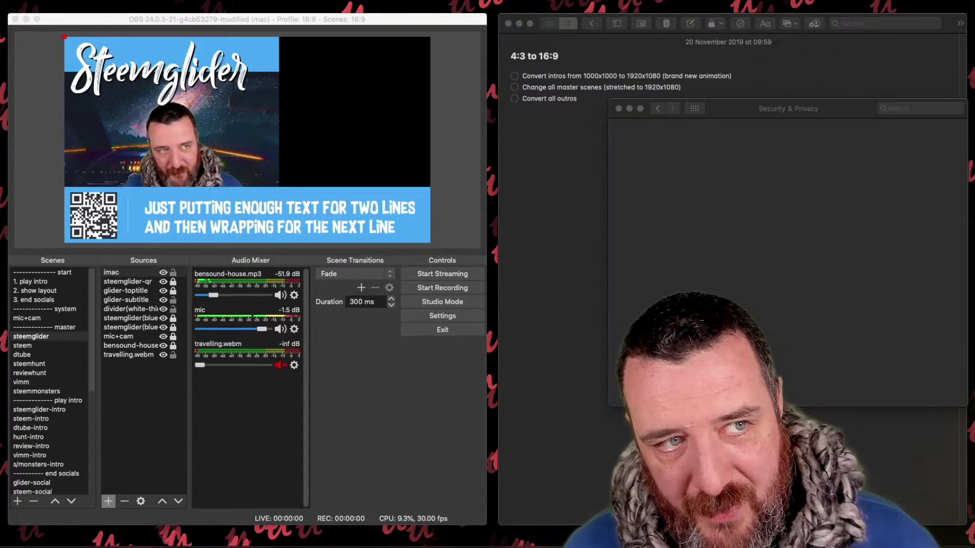
left_click_drag(729, 108, 526, 101)
scroll(621, 232, "down", 5)
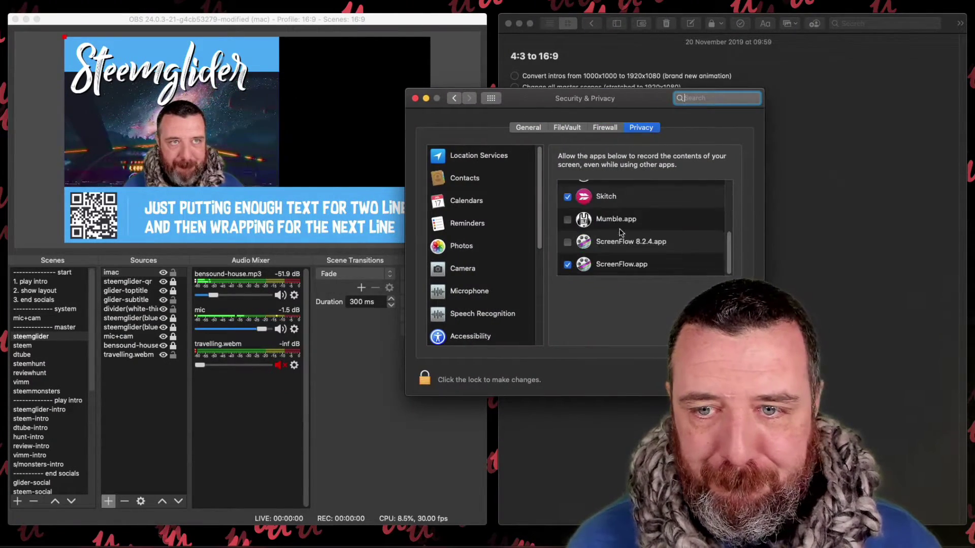
left_click_drag(563, 105, 396, 114)
scroll(333, 311, "down", 4)
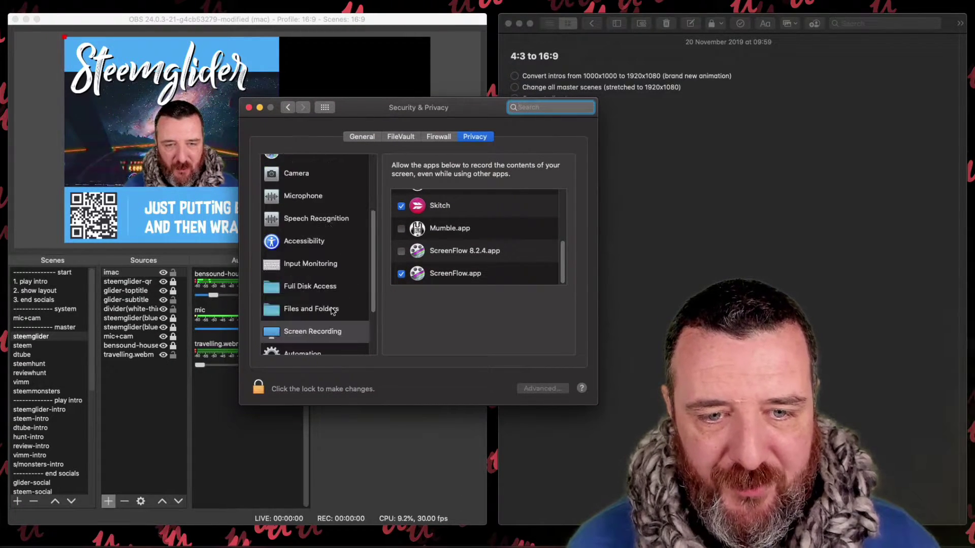
scroll(341, 311, "down", 1)
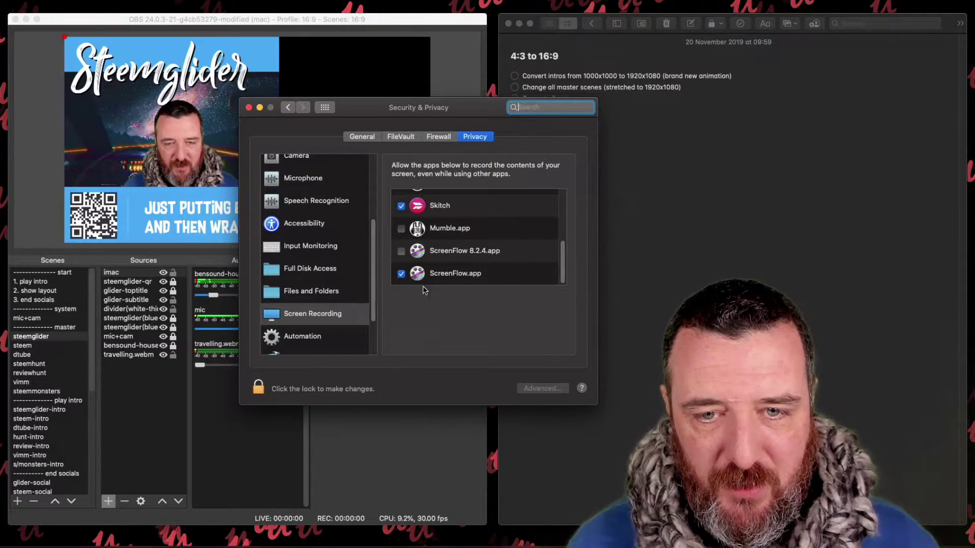
left_click_drag(562, 251, 563, 293)
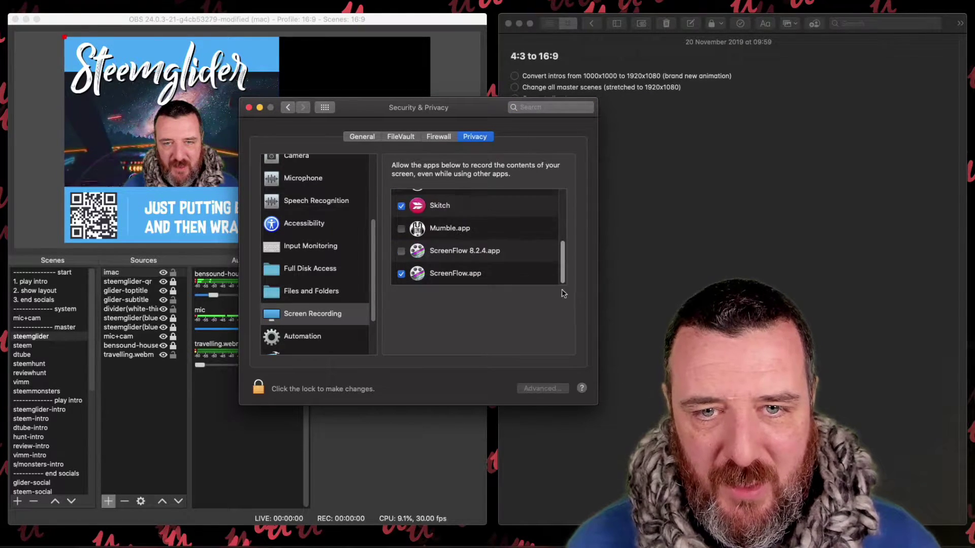
left_click(249, 108)
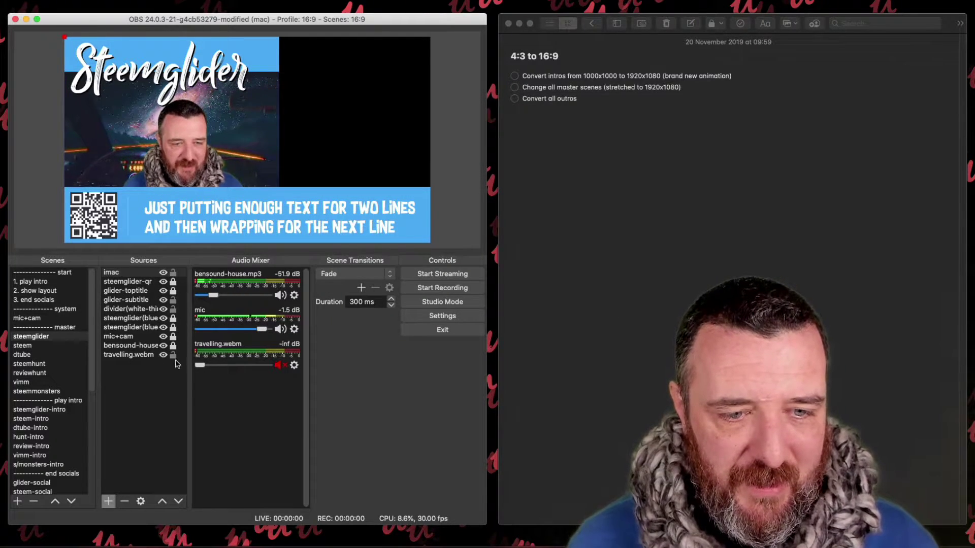
Step: Check the imac source's properties and remove that display capture from the steemglider scene
double_click(121, 273)
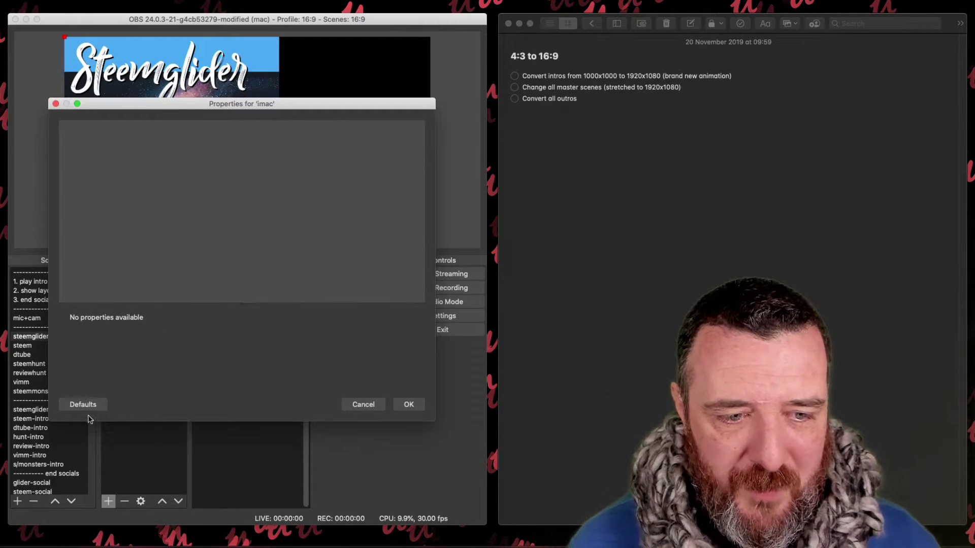
left_click(402, 408)
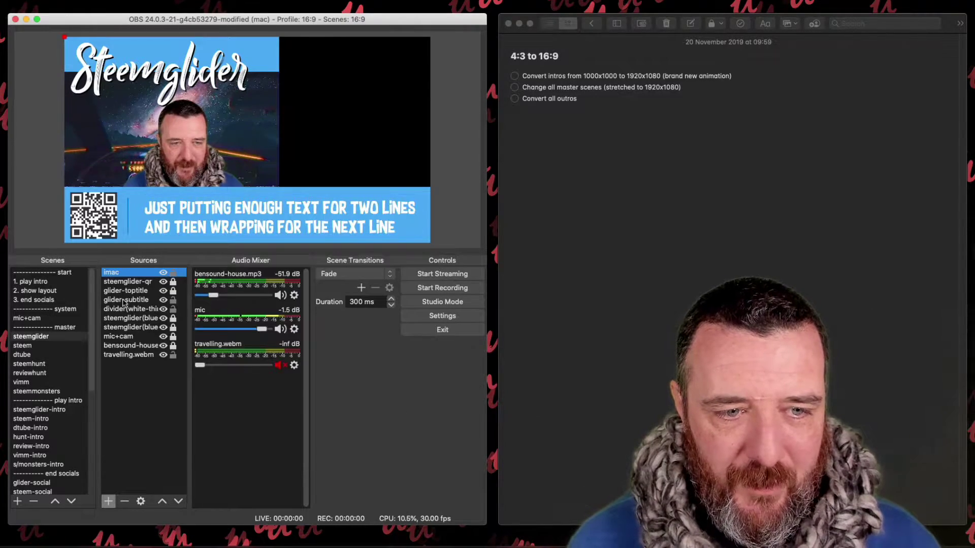
left_click(125, 503)
key("Return")
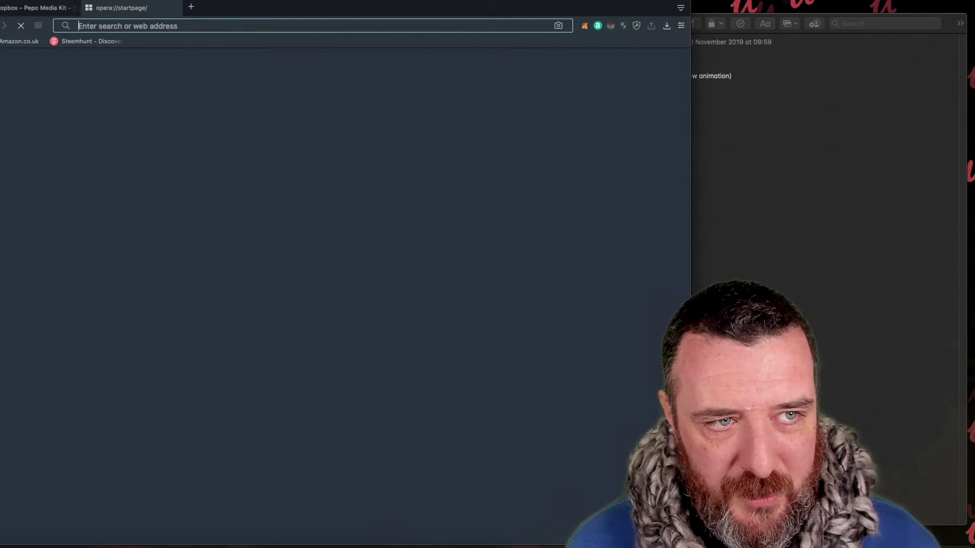
Step: Minimize the browser window and add a new Window Capture source named "opera" to the steemglider scene
key("super+m")
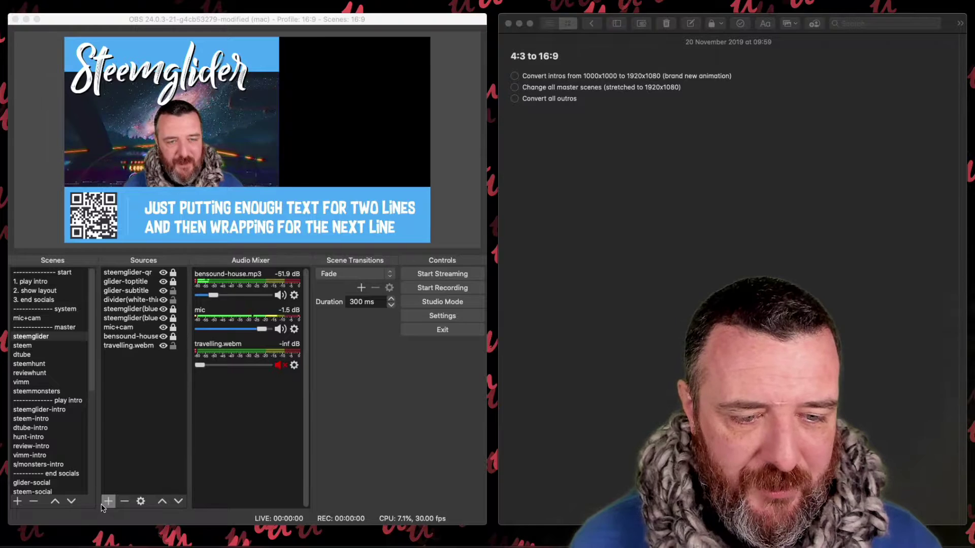
left_click(108, 502)
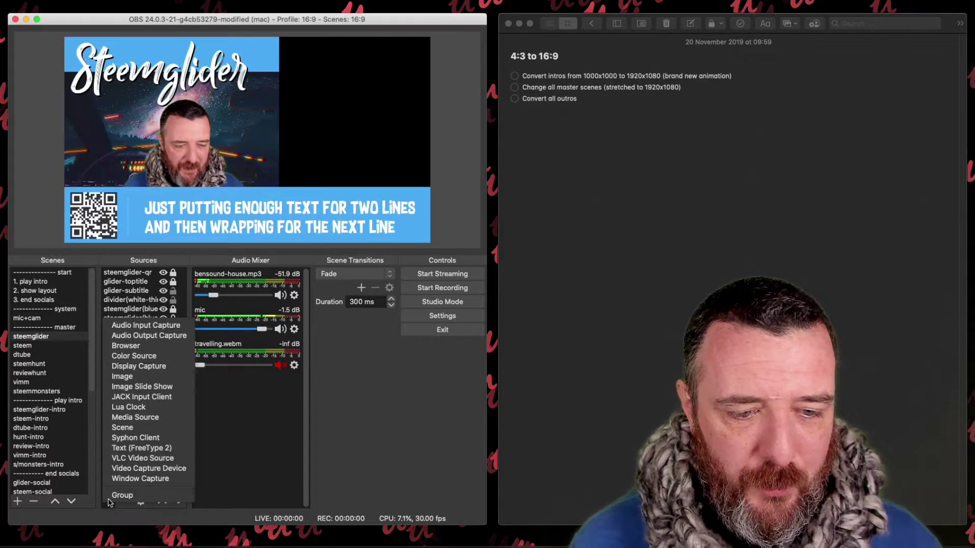
left_click(149, 478)
type("opera")
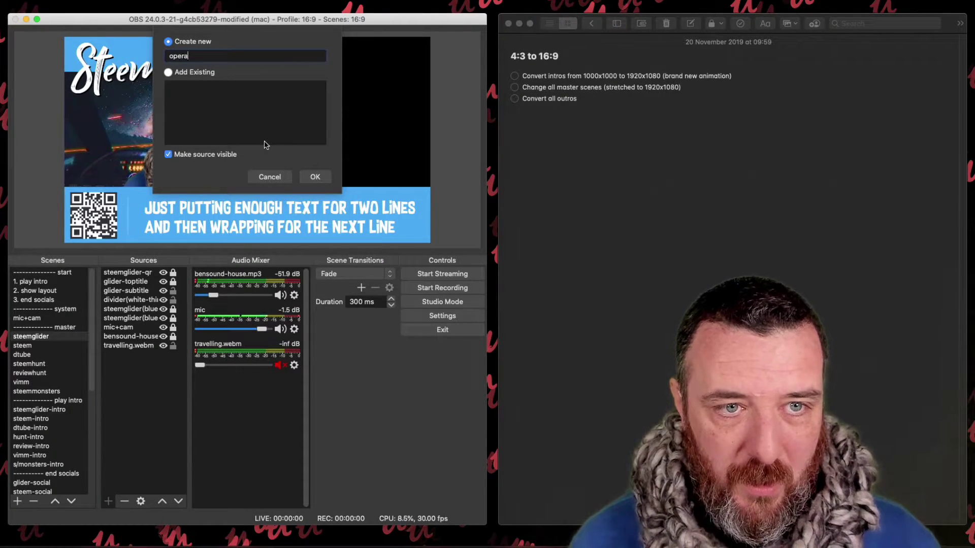
key("Return")
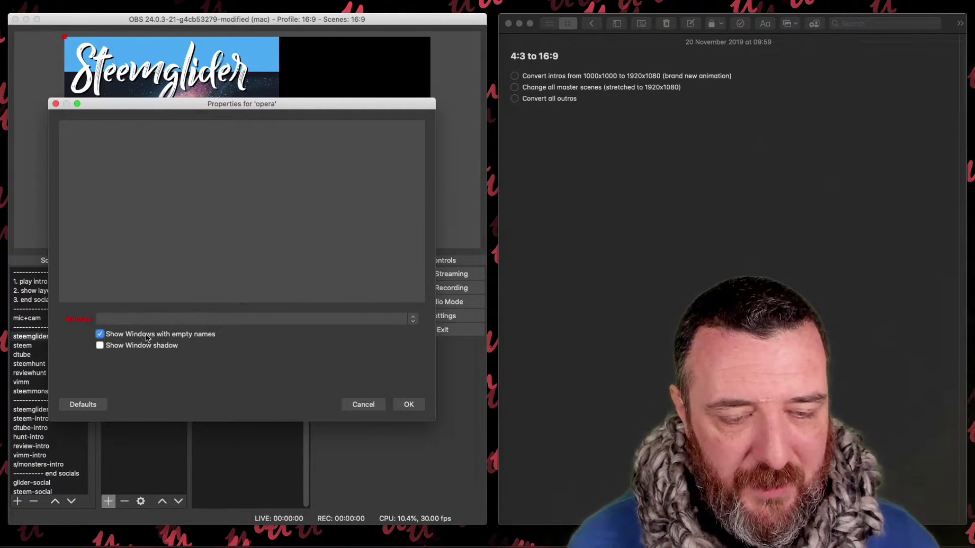
Step: Try the [OBS] Properties for 'opera' window as the capture target with the window shadow shown
left_click(207, 320)
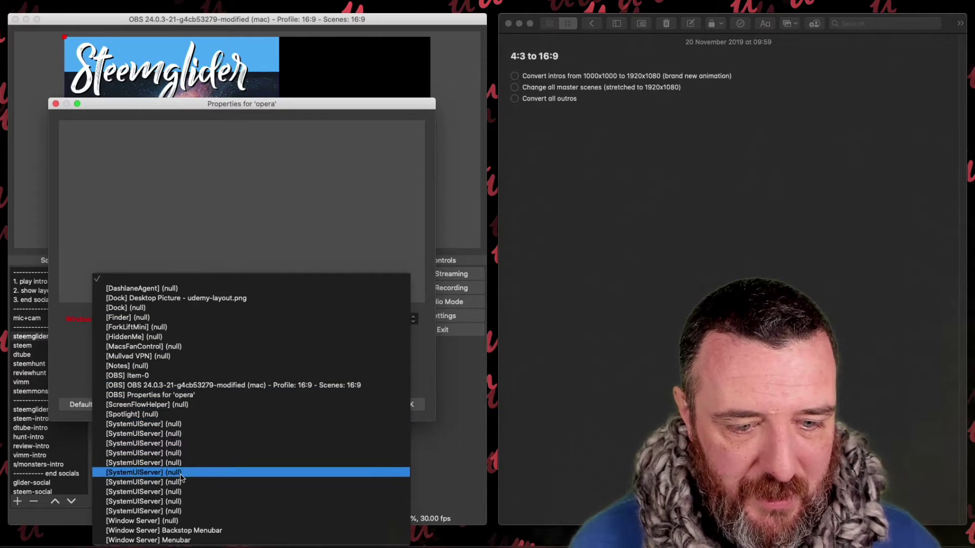
left_click(200, 393)
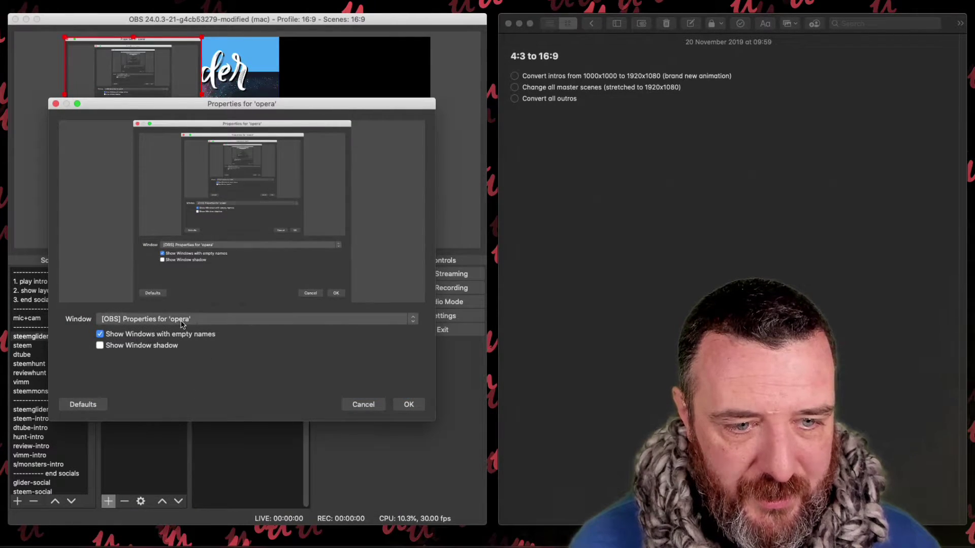
left_click(211, 321)
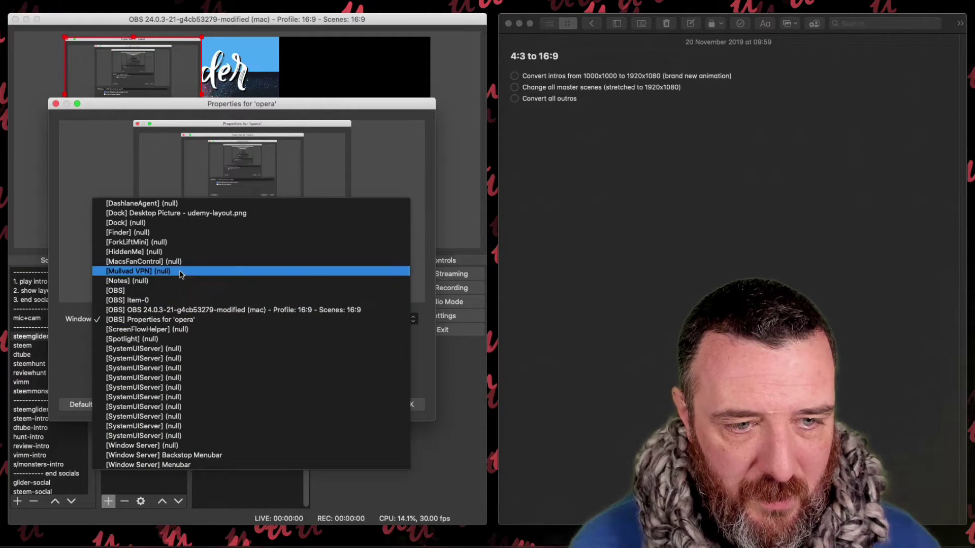
left_click(420, 387)
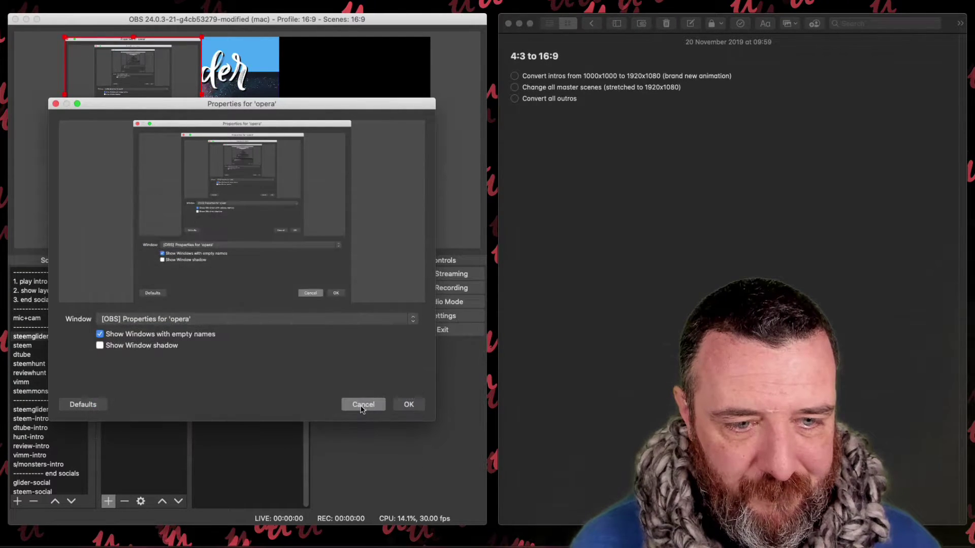
left_click(162, 349)
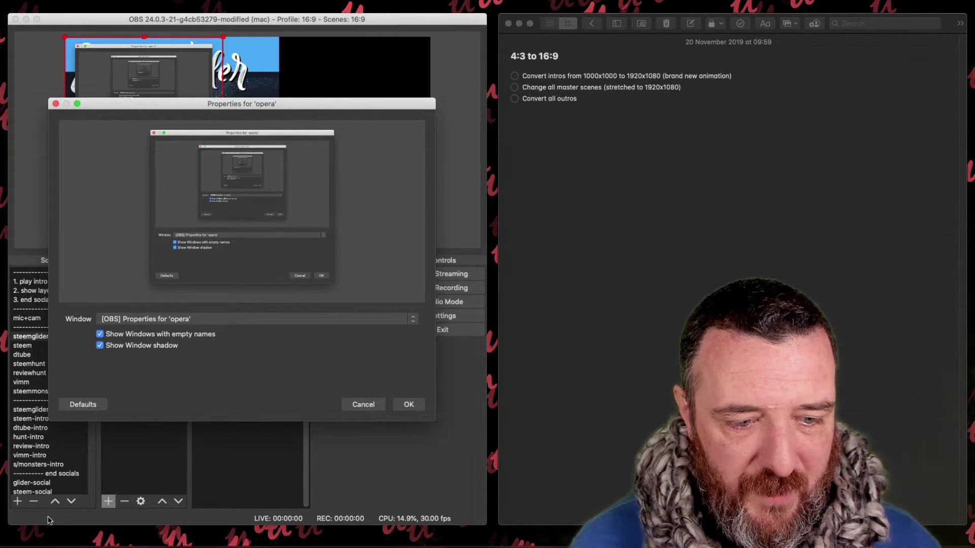
Step: Bring up the Opera browser, place its window beside OBS, and check the opera source's window list before cancelling its properties
left_click(78, 533)
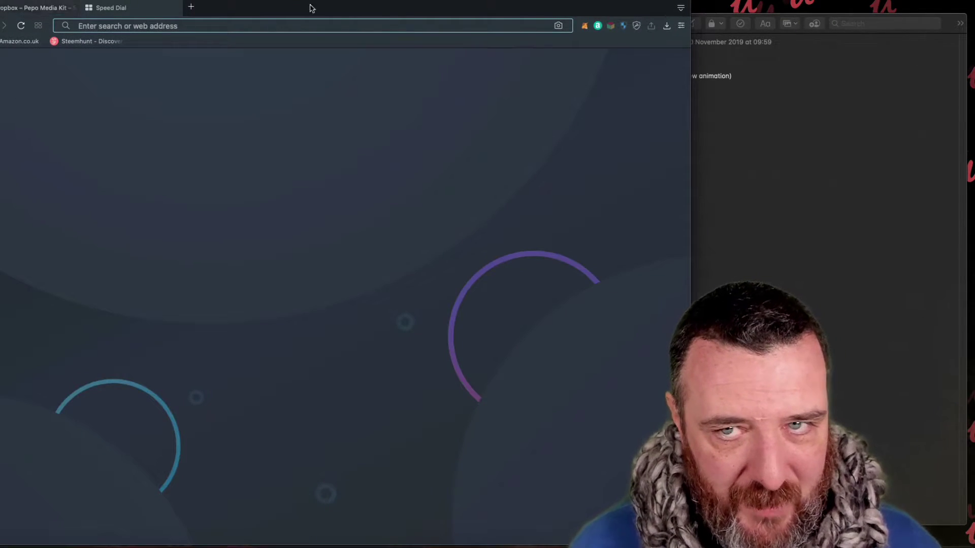
left_click_drag(689, 1, 961, 152)
left_click(222, 323)
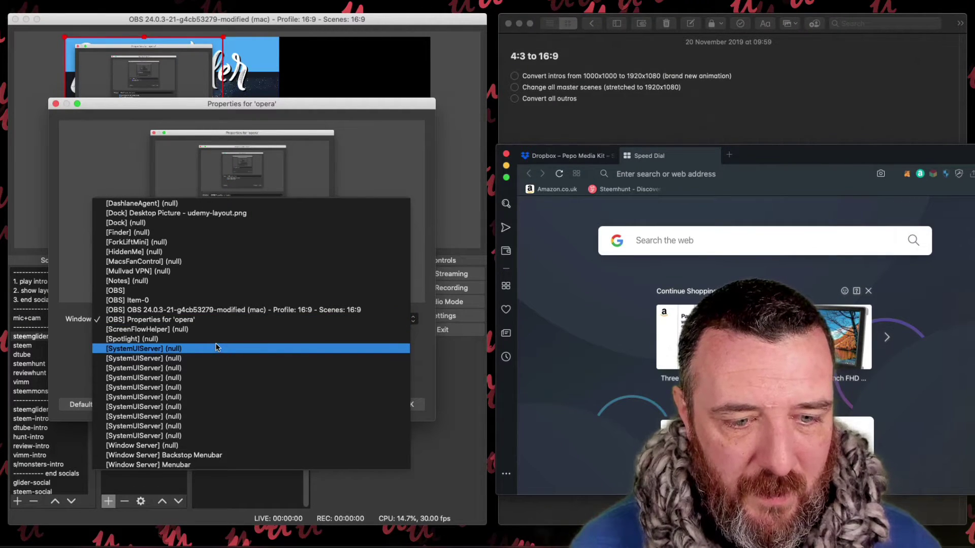
left_click(427, 342)
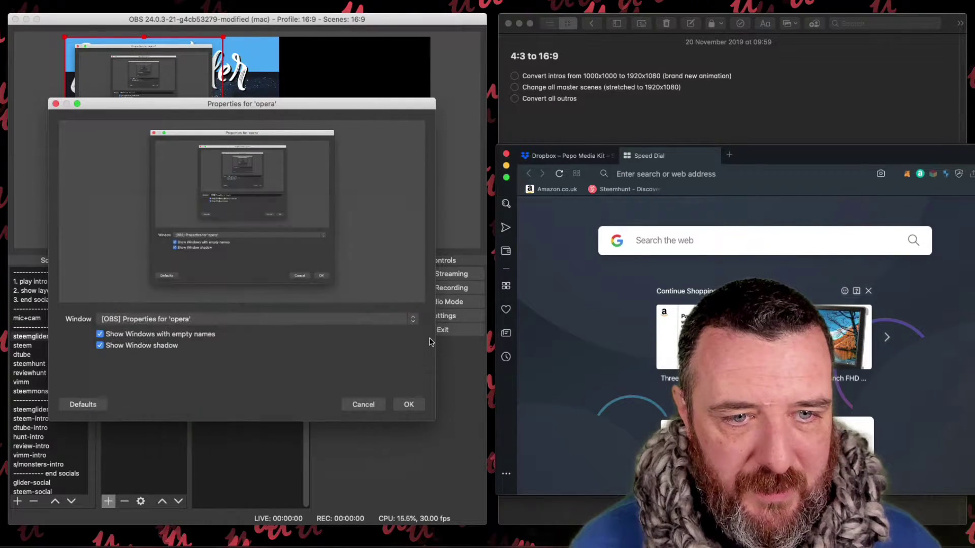
left_click(168, 320)
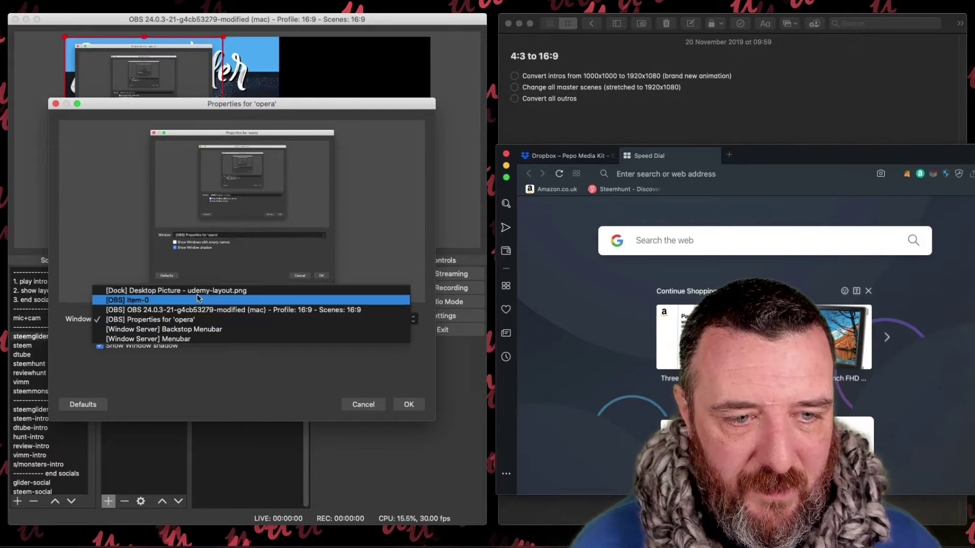
left_click(264, 372)
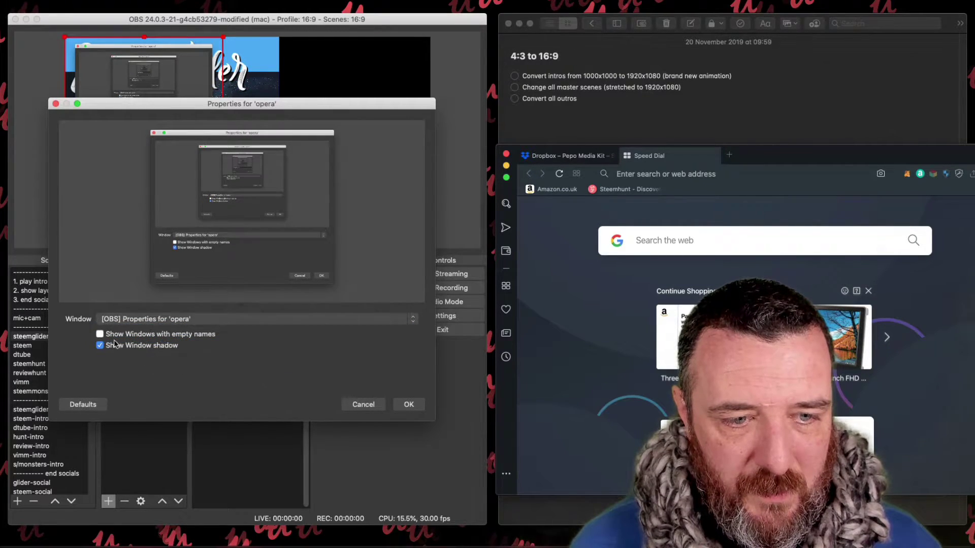
left_click(370, 409)
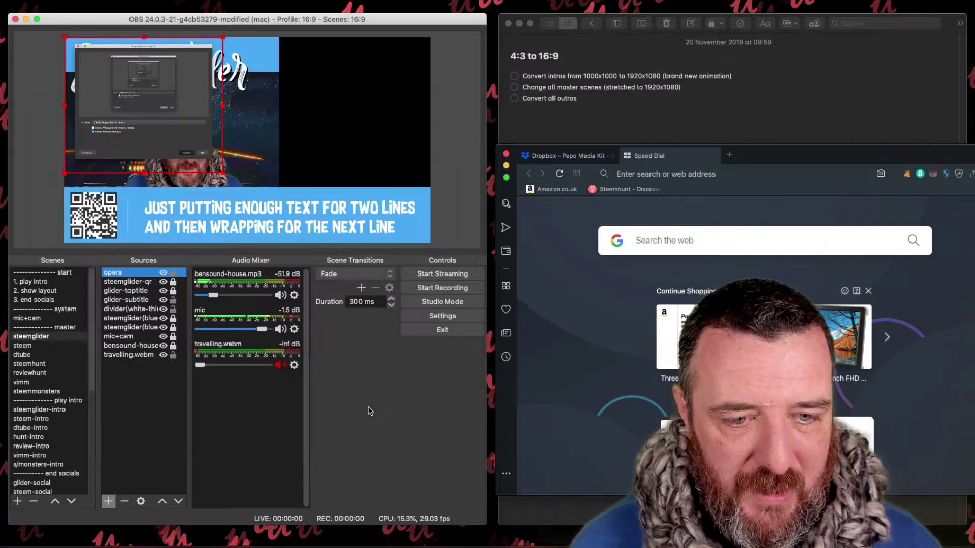
Step: Set the opera source to the first [Opera] (null) window with empty-named windows shown, and move the capture into the empty black area
double_click(125, 273)
left_click(168, 319)
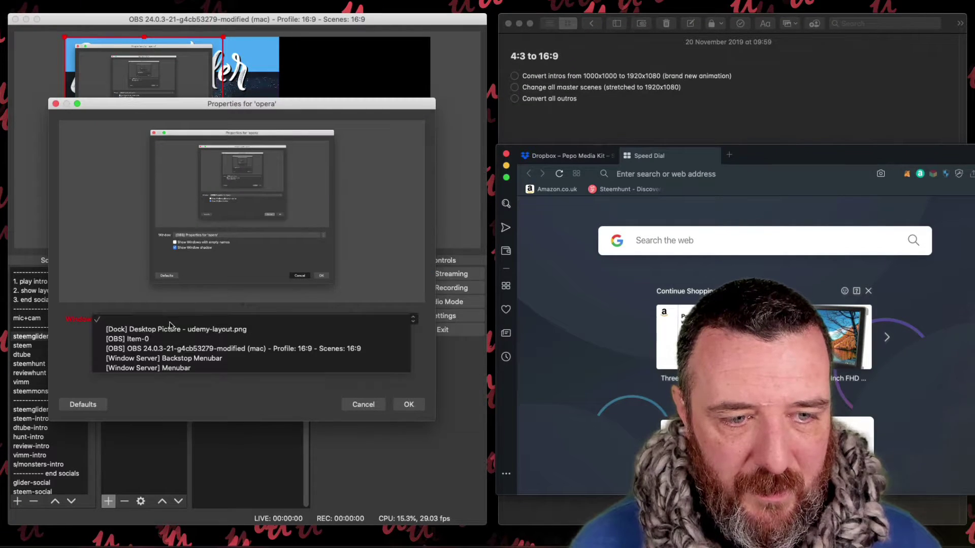
left_click(206, 413)
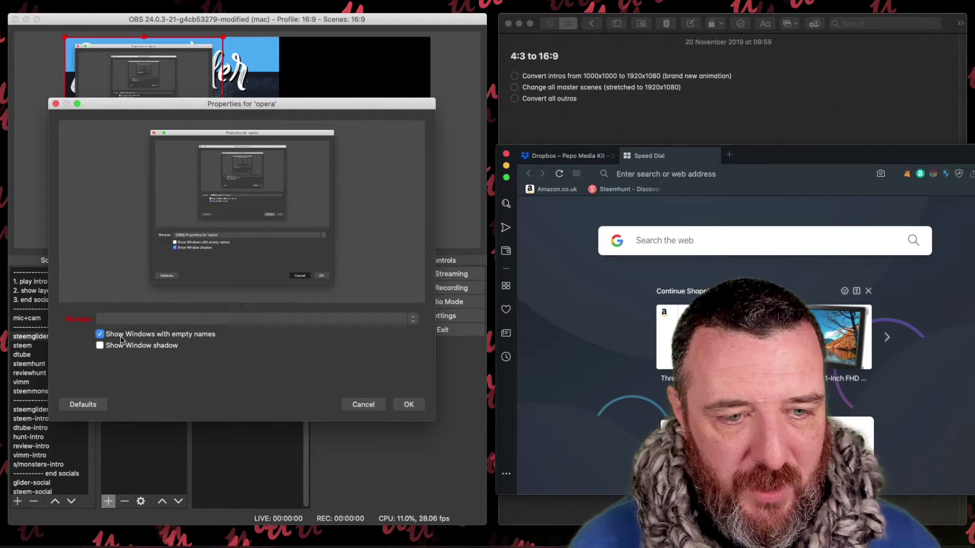
left_click(167, 319)
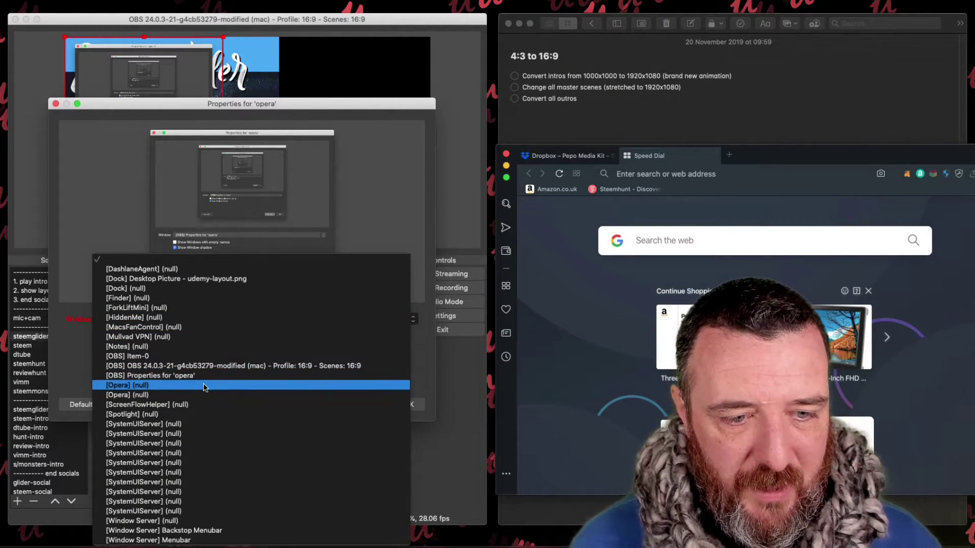
left_click(205, 386)
left_click(163, 321)
left_click(165, 319)
left_click(169, 316)
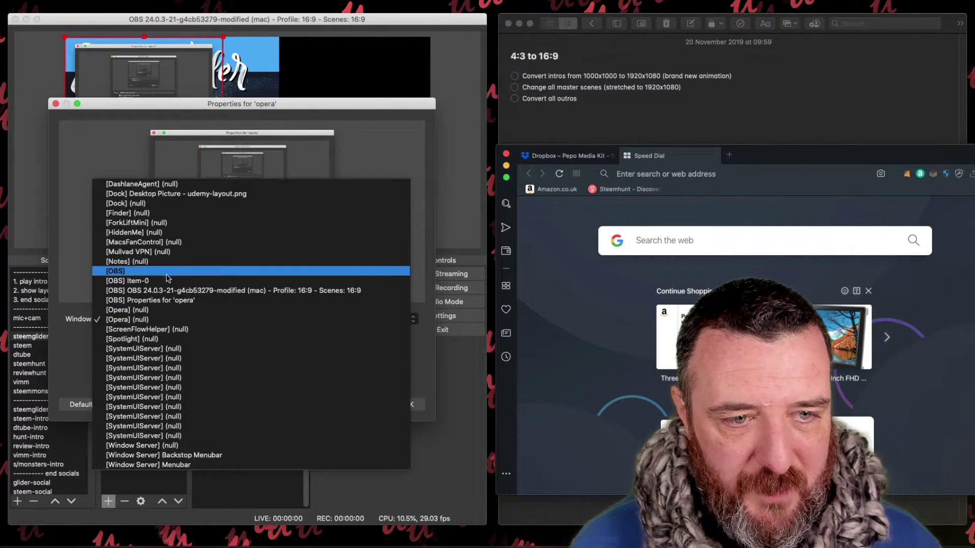
left_click(167, 311)
left_click(404, 410)
left_click_drag(148, 101, 352, 111)
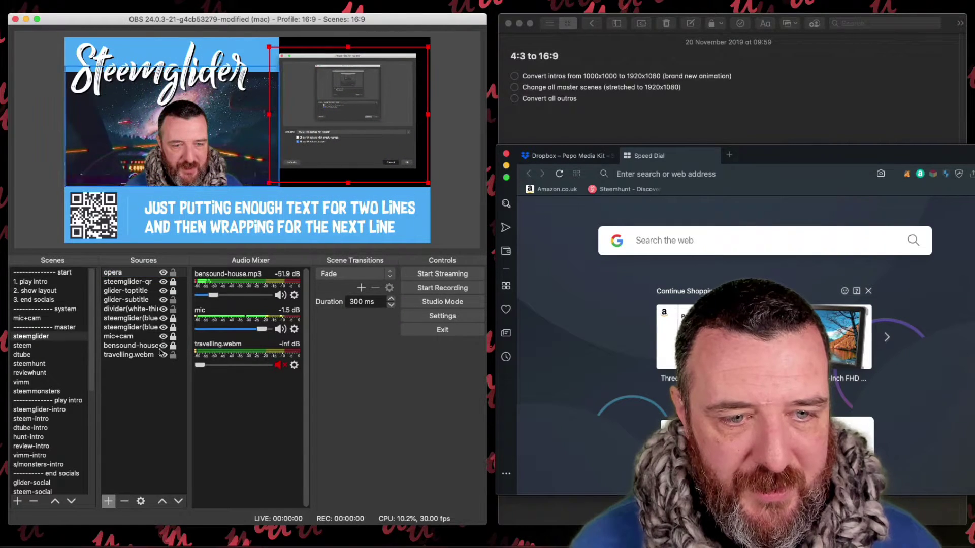
Step: Switch the opera source's captured window to the second [Opera] (null) entry
double_click(143, 274)
left_click(177, 319)
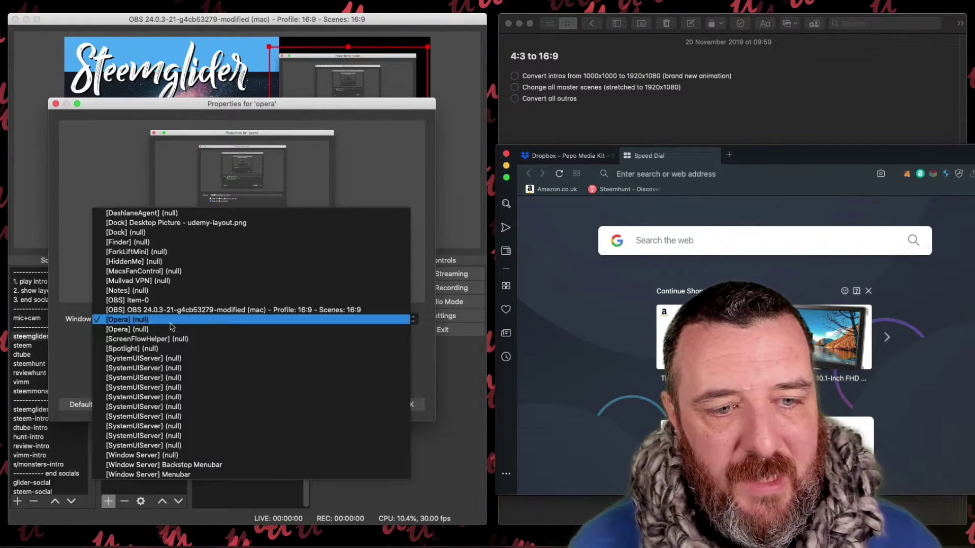
left_click(175, 327)
left_click(364, 405)
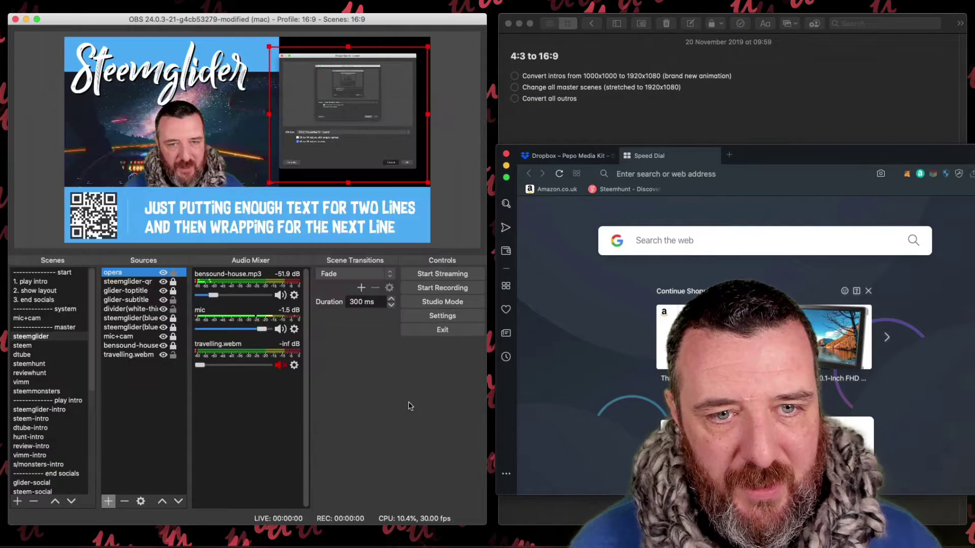
Step: Shift the opera capture up and right so it sits inside the black area beside the camera picture
left_click_drag(341, 132, 353, 101)
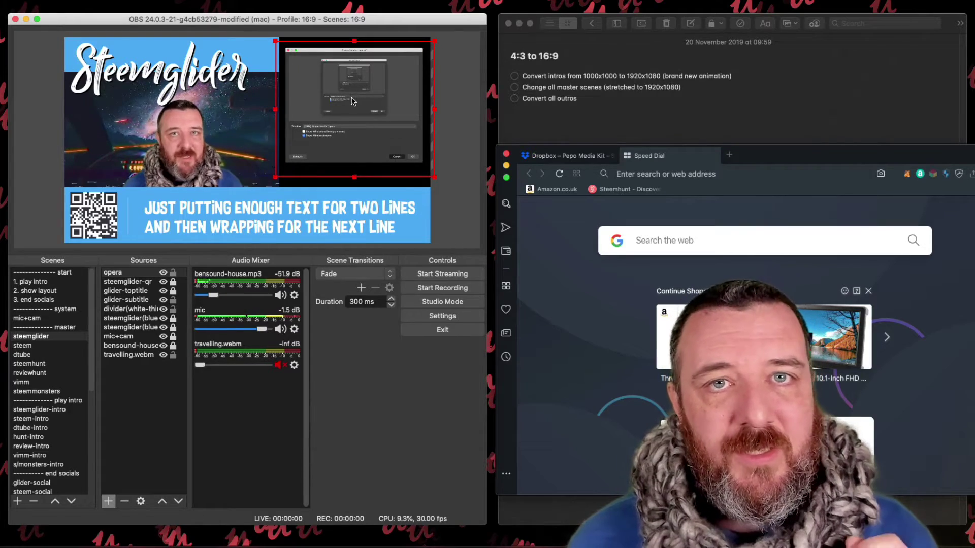
left_click_drag(354, 106, 353, 104)
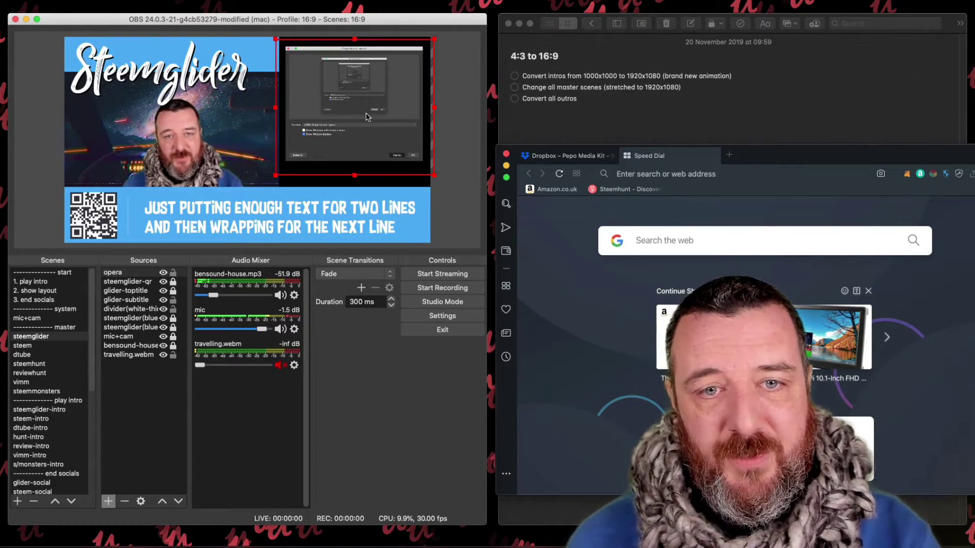
left_click_drag(346, 148, 348, 148)
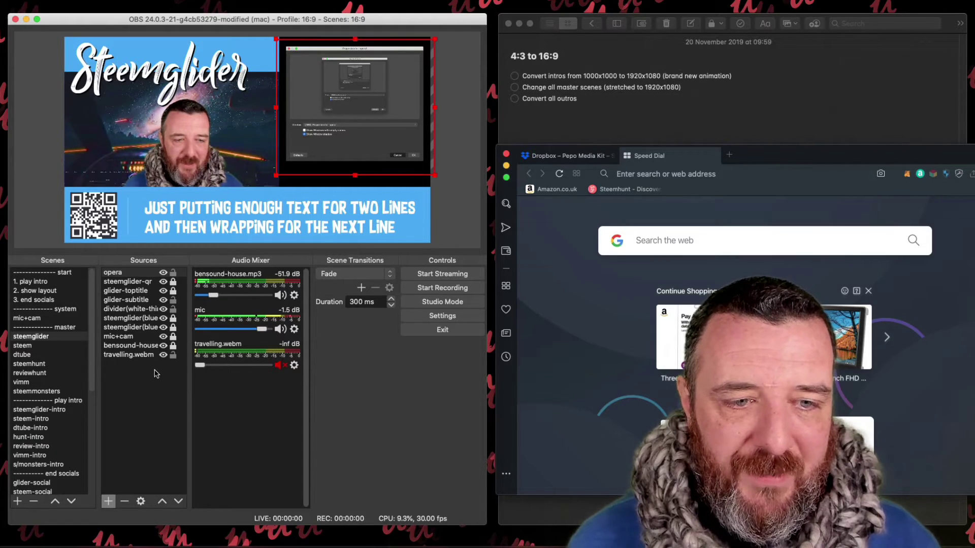
Step: Remove the opera source from the steemglider scene
left_click(136, 272)
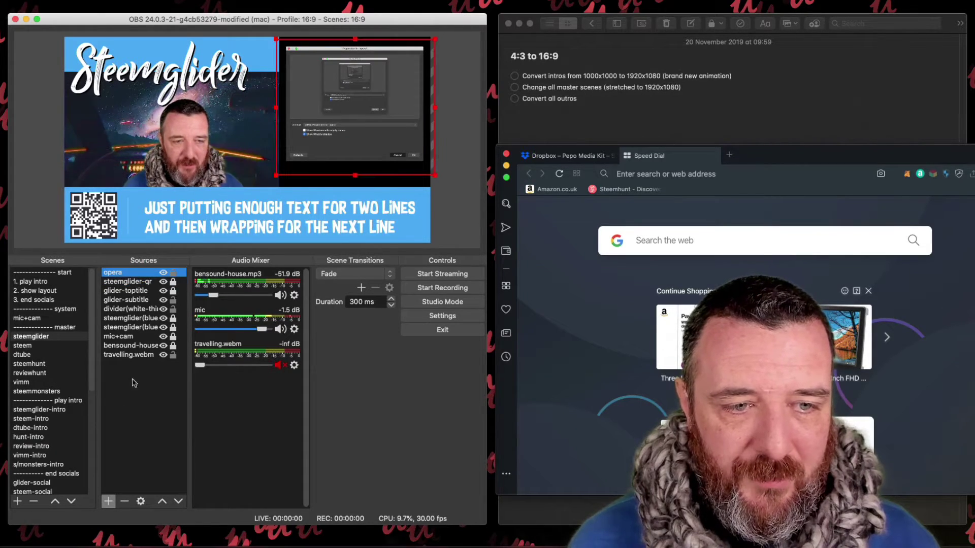
left_click(124, 502)
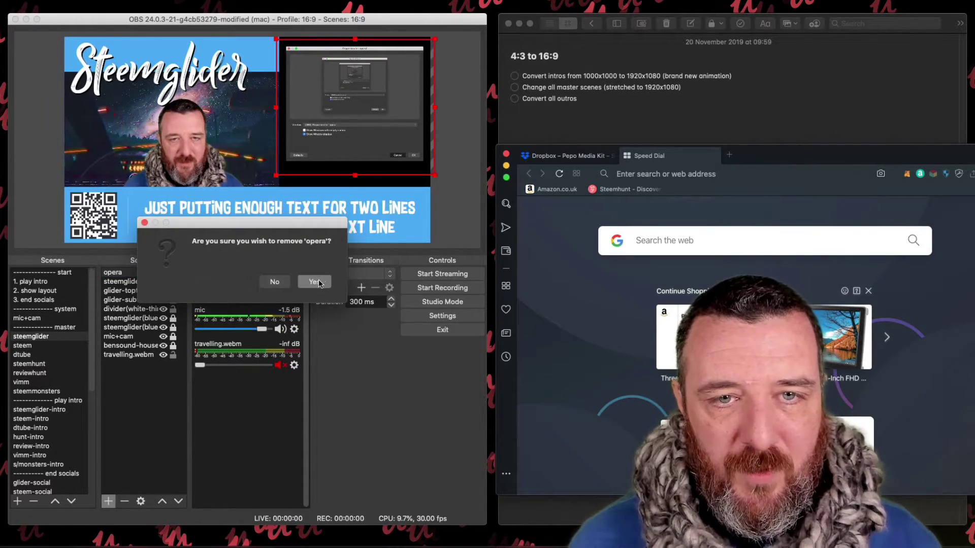
left_click(314, 281)
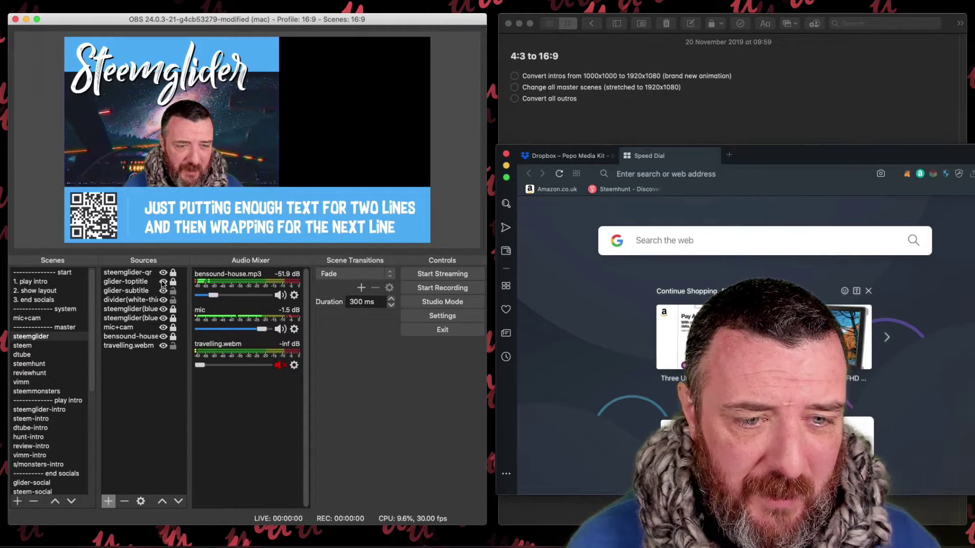
Step: Move the Steemglider title right so it is centred over the camera picture
left_click_drag(177, 71, 191, 71)
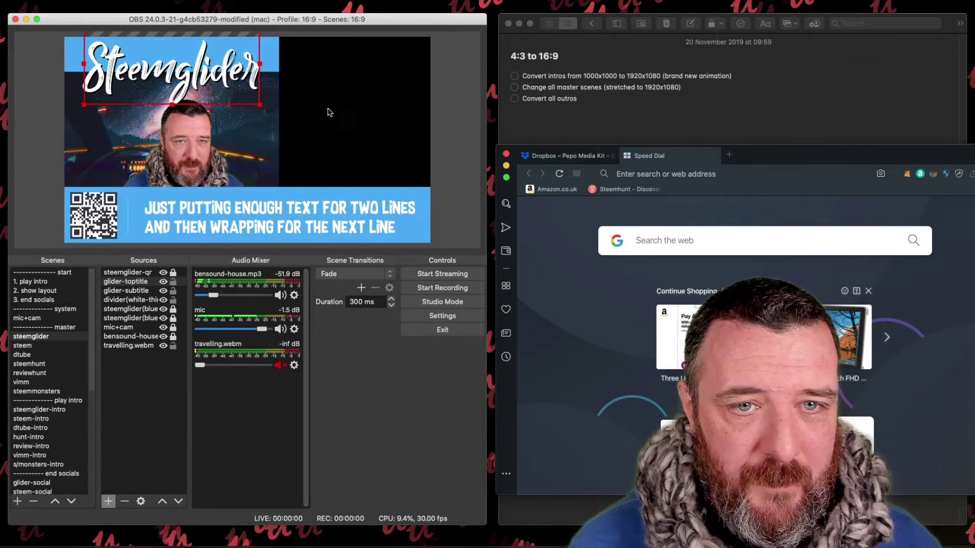
left_click(388, 114)
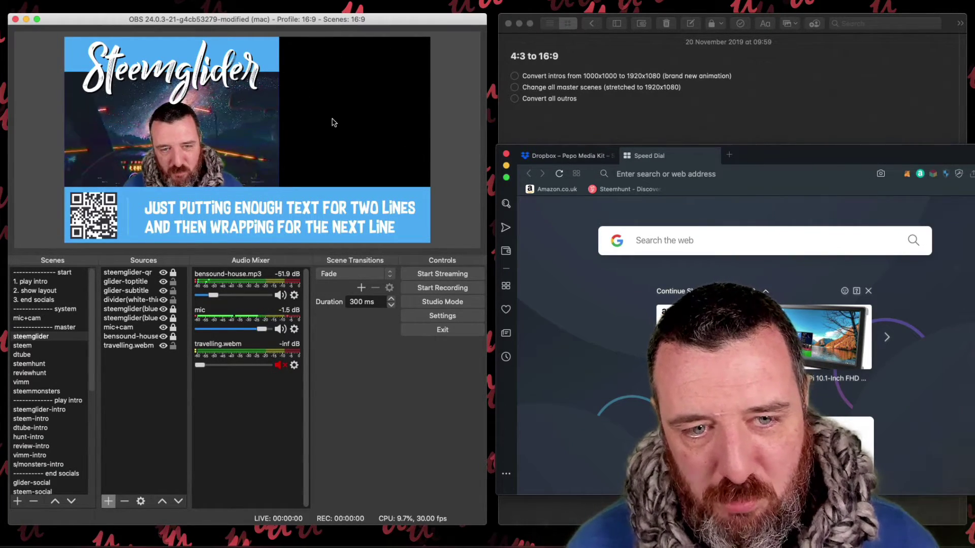
Step: Nudge the two-line subtitle slightly left and up in the blue bar, and lock the steemglider scene's unlocked sources
left_click(273, 210)
left_click_drag(272, 212, 270, 211)
left_click(446, 225)
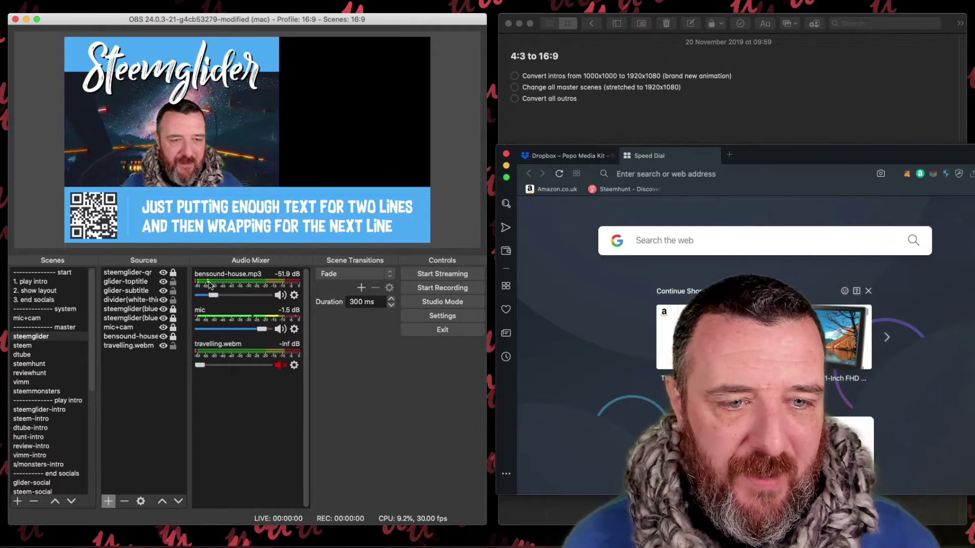
left_click(173, 282)
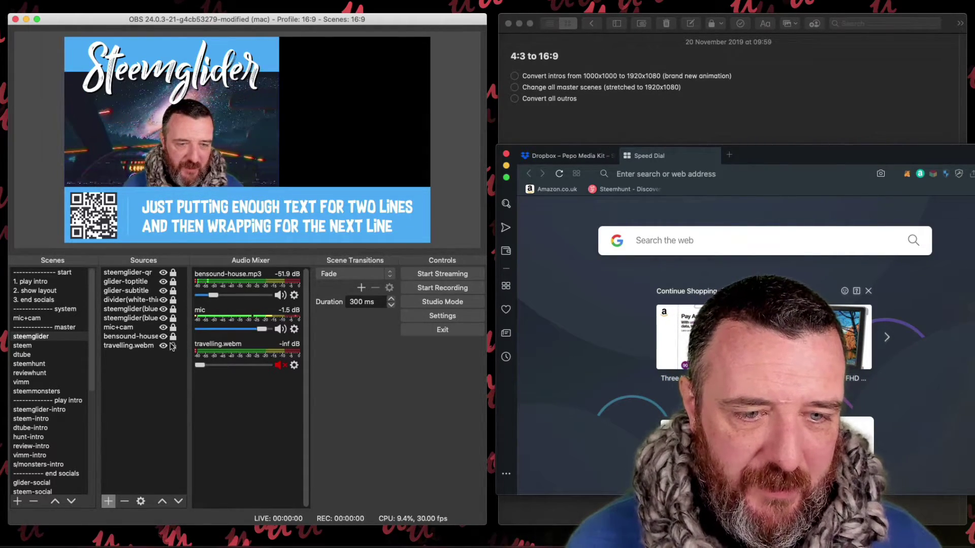
Step: In the steem scene, unlock the steem-author text and move it into the black area beside the camera picture
left_click(49, 349)
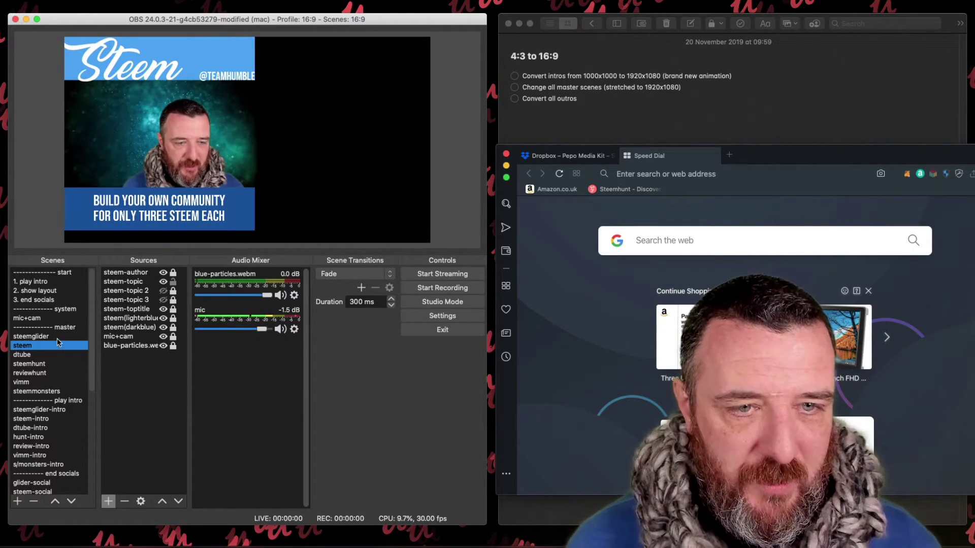
left_click(57, 337)
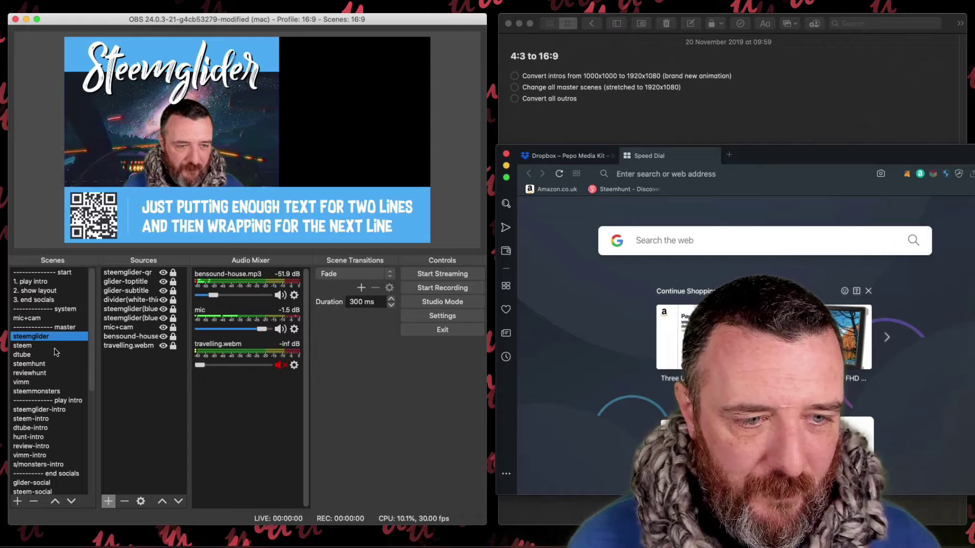
left_click(55, 347)
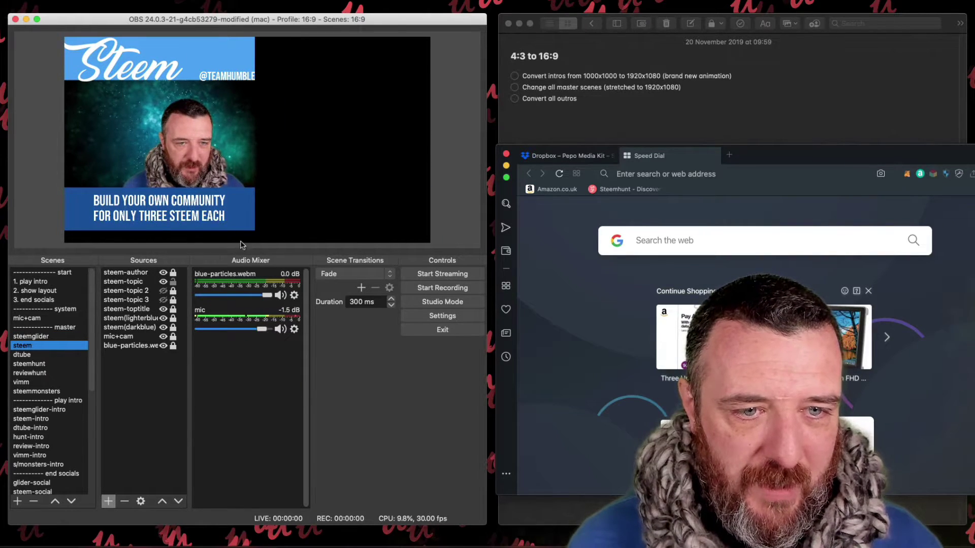
left_click(163, 273)
left_click(163, 273)
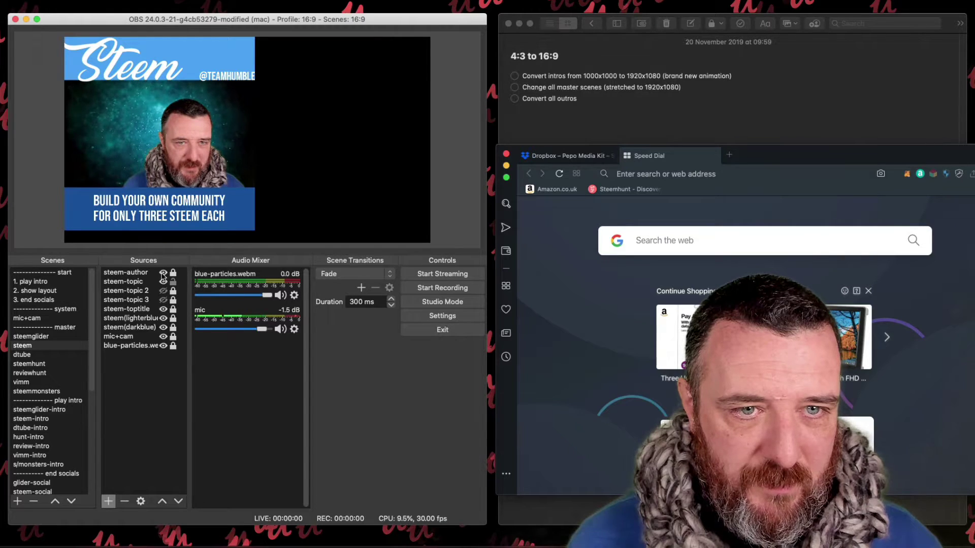
left_click(163, 273)
left_click(164, 273)
left_click_drag(237, 86, 316, 95)
Step: Stretch the steem(darkblue) bar across the full canvas width down to the bottom edge, with its top edge just below the camera picture
left_click(213, 204)
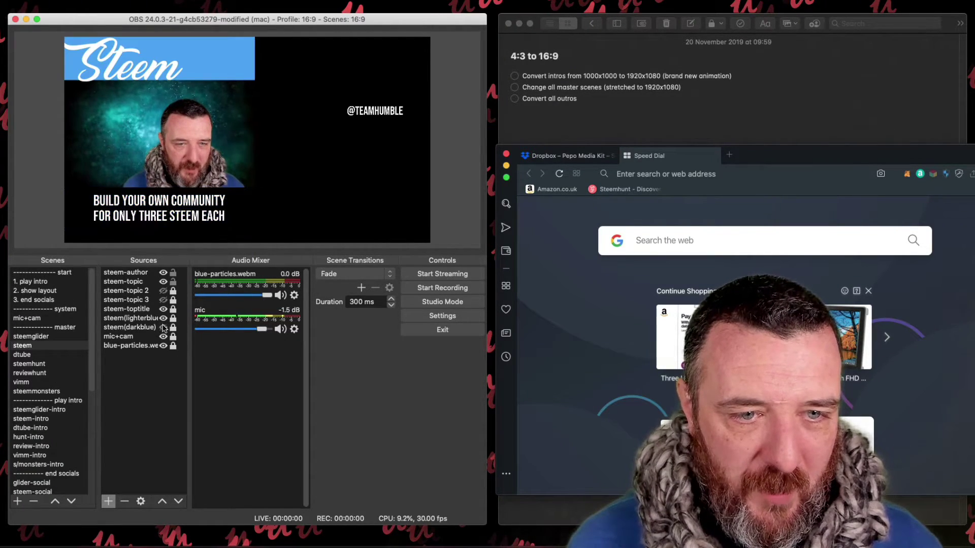
left_click(252, 219)
left_click_drag(255, 210, 431, 229)
left_click_drag(348, 205, 350, 183)
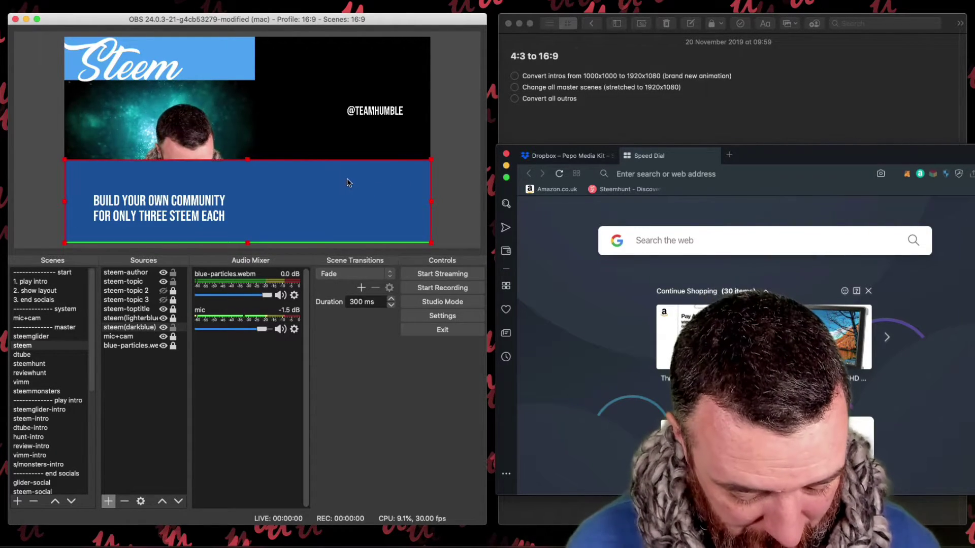
left_click_drag(248, 160, 249, 188)
left_click(437, 161)
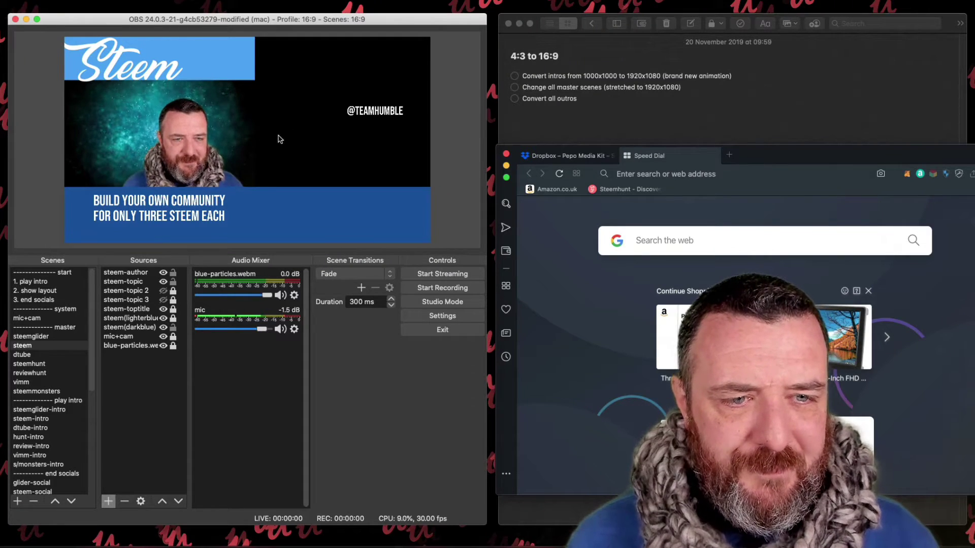
Step: Lower the steem-topic text in the dark blue bar and set its two lines to "build your own community for only three steem each"
left_click_drag(183, 207, 170, 227)
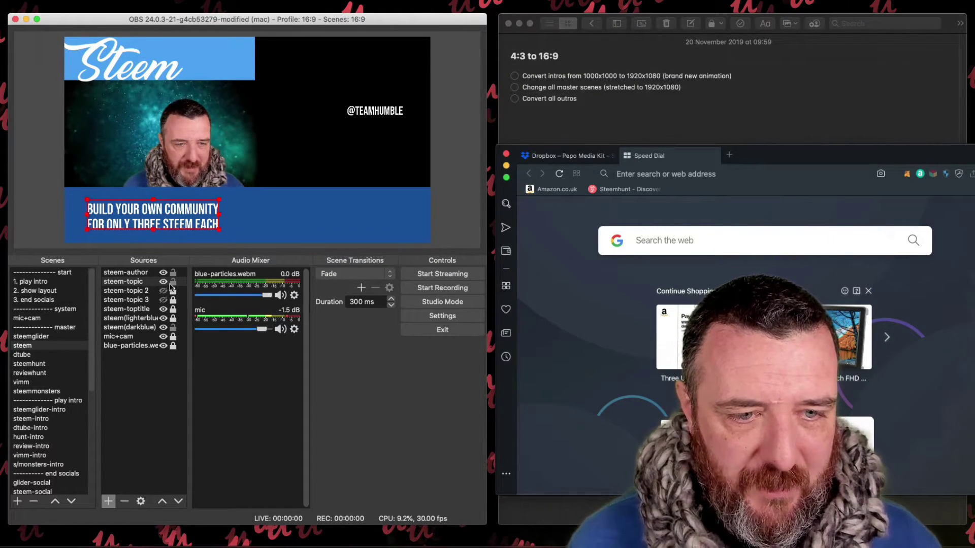
double_click(140, 283)
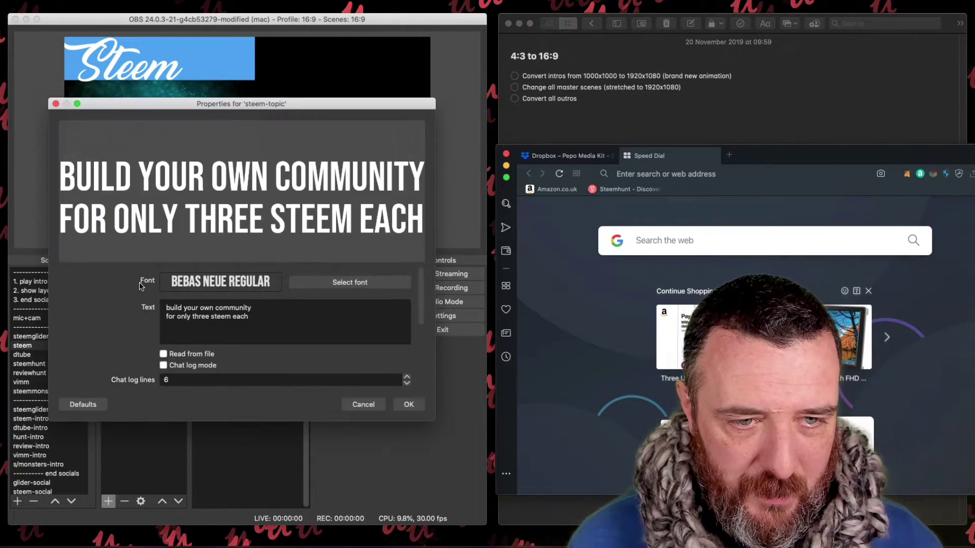
left_click(167, 317)
key("BackSpace")
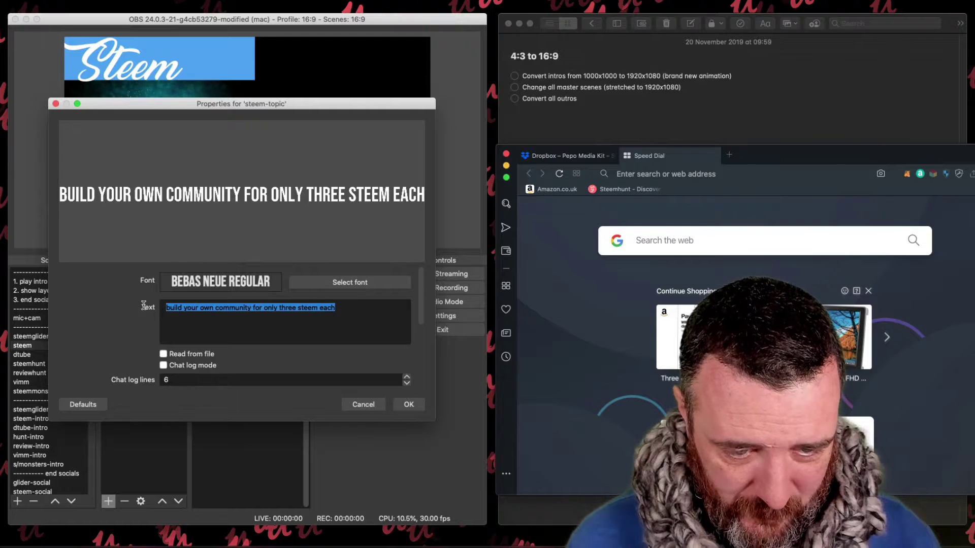
key("super+c")
left_click(348, 307)
key("Return")
key("super+v")
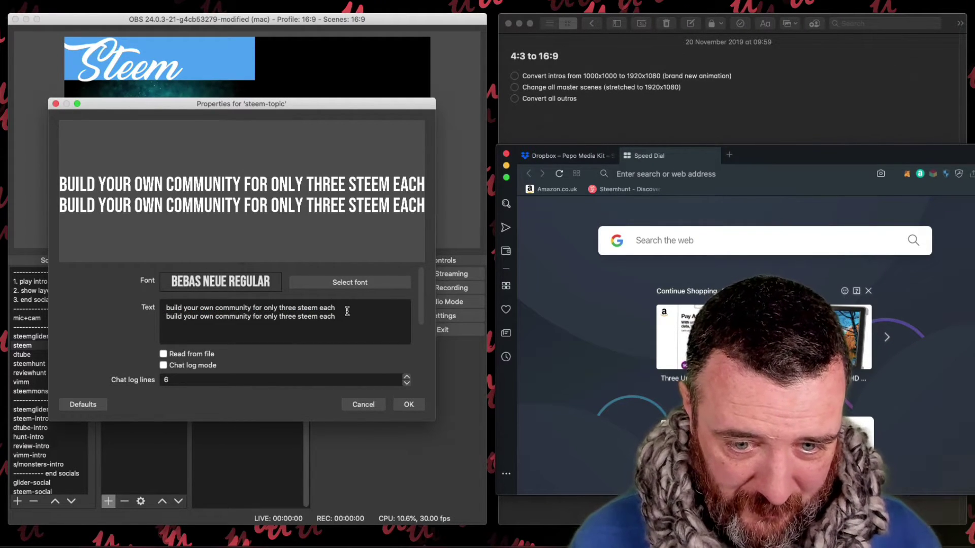
left_click(407, 403)
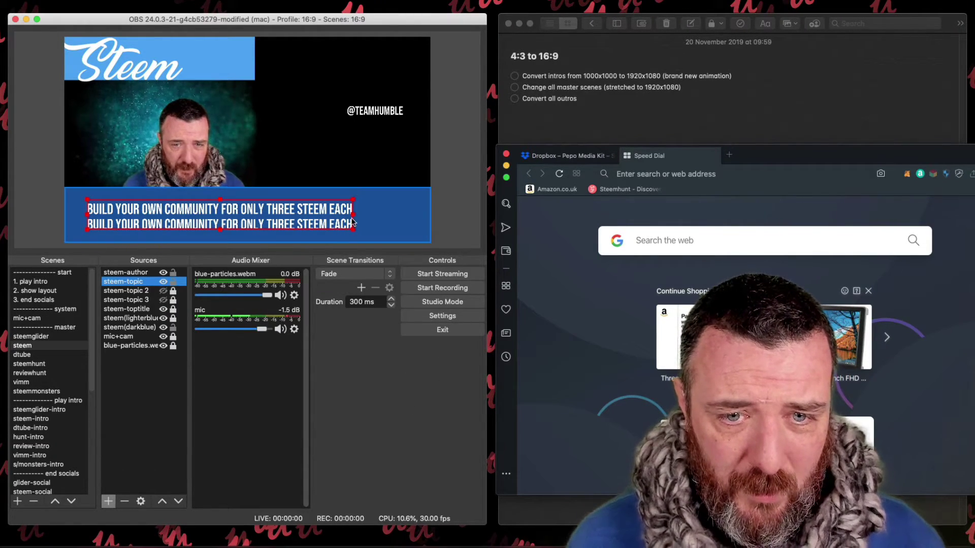
Step: Enlarge the steem-topic text so its two lines span most of the dark blue bar
mouse_move(374, 216)
left_mouse_down()
mouse_move(426, 217)
mouse_move(384, 214)
left_mouse_up()
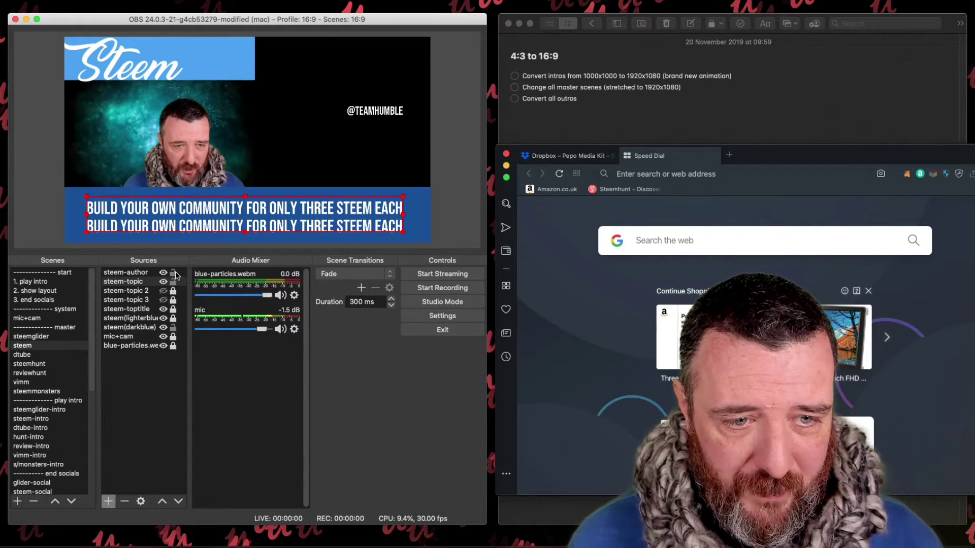
left_click(161, 398)
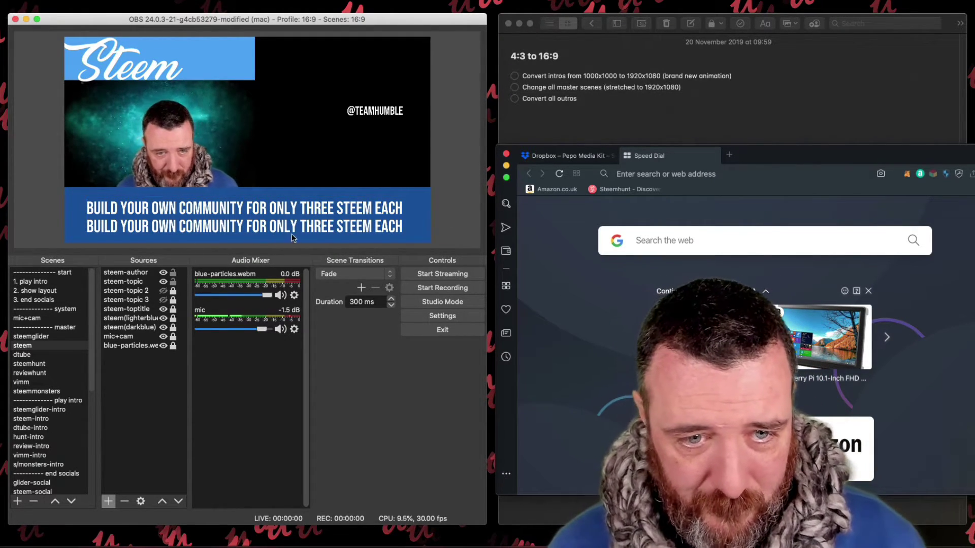
left_click(290, 212)
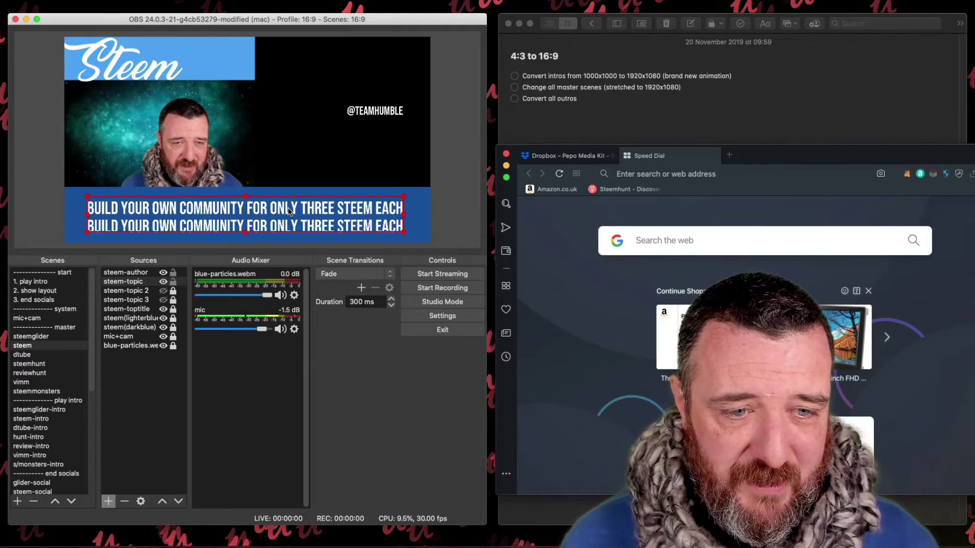
Step: Check the steem-topic source's text, chat log, text file and color properties
double_click(144, 282)
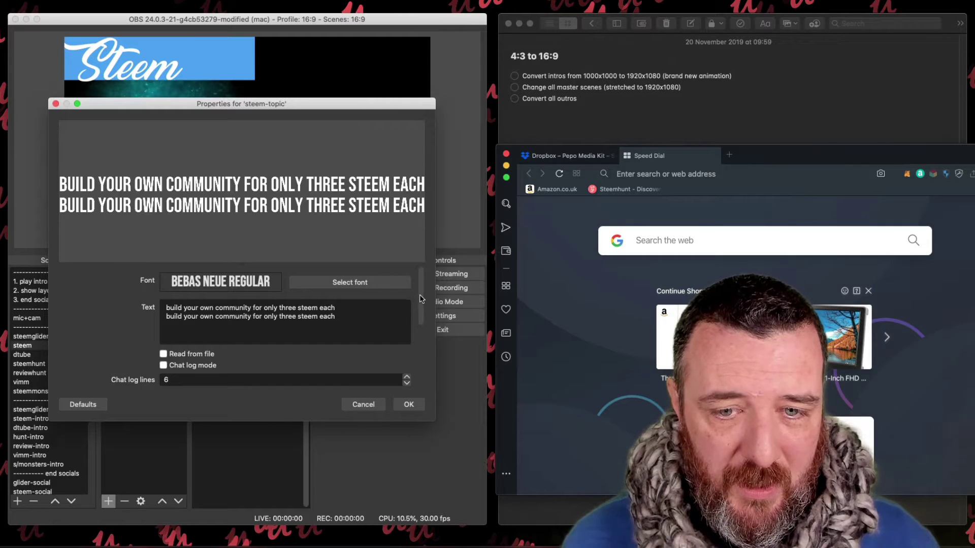
scroll(421, 298, "down", 4)
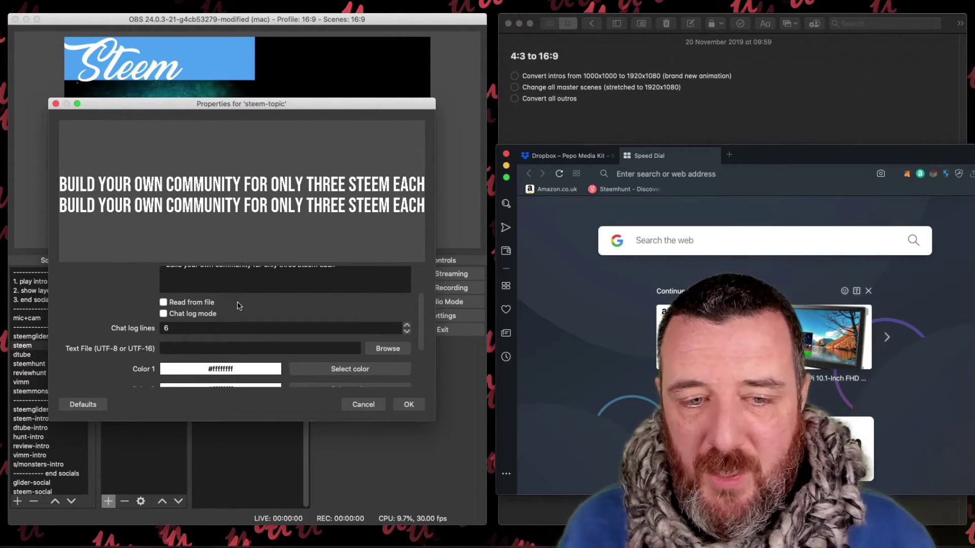
scroll(335, 333, "up", 5)
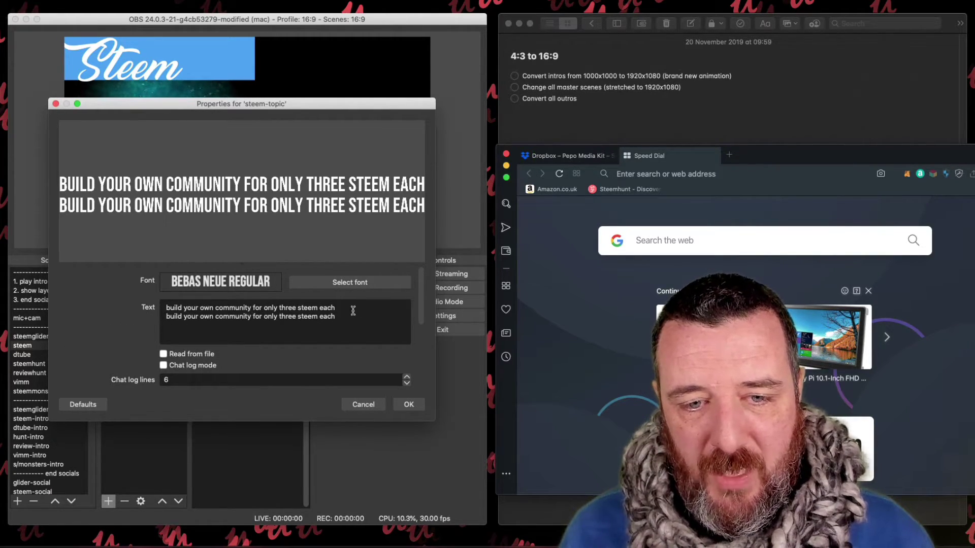
left_click(408, 405)
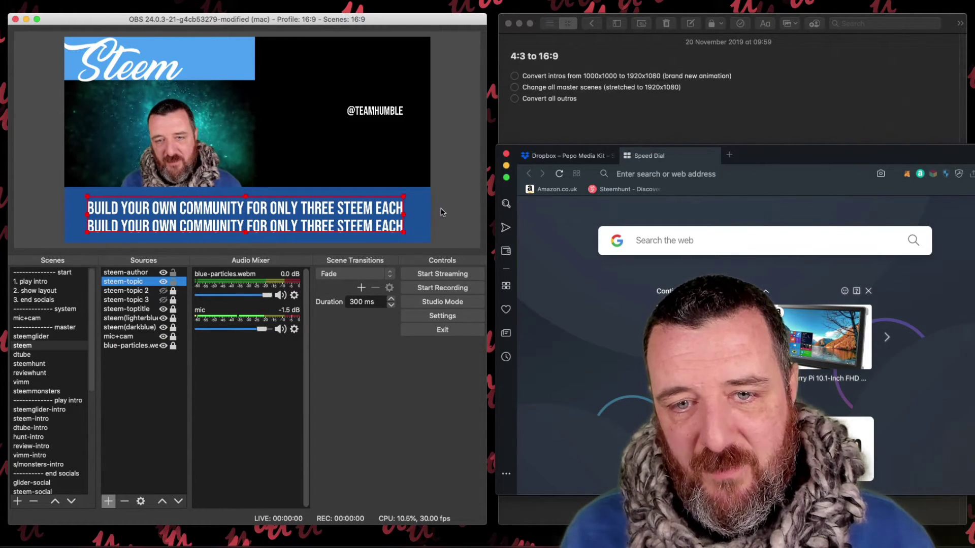
Step: Nudge the steem-topic text left and up within the dark blue bar
key("Left")
key("Left")
key("Left")
key("Left")
key("Left")
key("Left")
key("Left")
key("Left")
key("Left")
key("Left")
key("Left")
key("Left")
key("Left")
key("Left")
key("Up")
key("Up")
key("Up")
key("Up")
key("Up")
key("Up")
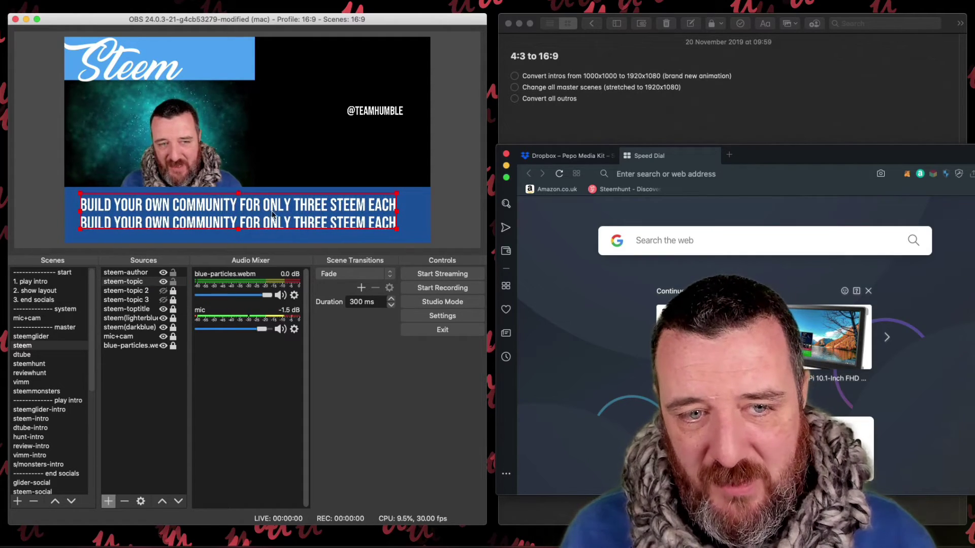
Step: Enlarge the steem-topic text to almost the full bar width and nudge it down to centre it in the bar
left_click_drag(399, 234, 420, 234)
key("Down")
key("Down")
key("Down")
key("Down")
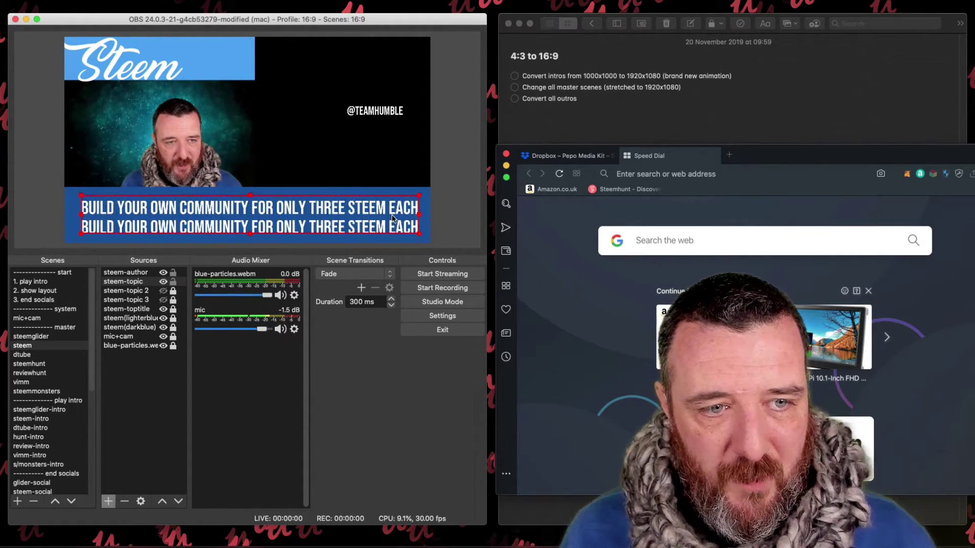
left_click(451, 217)
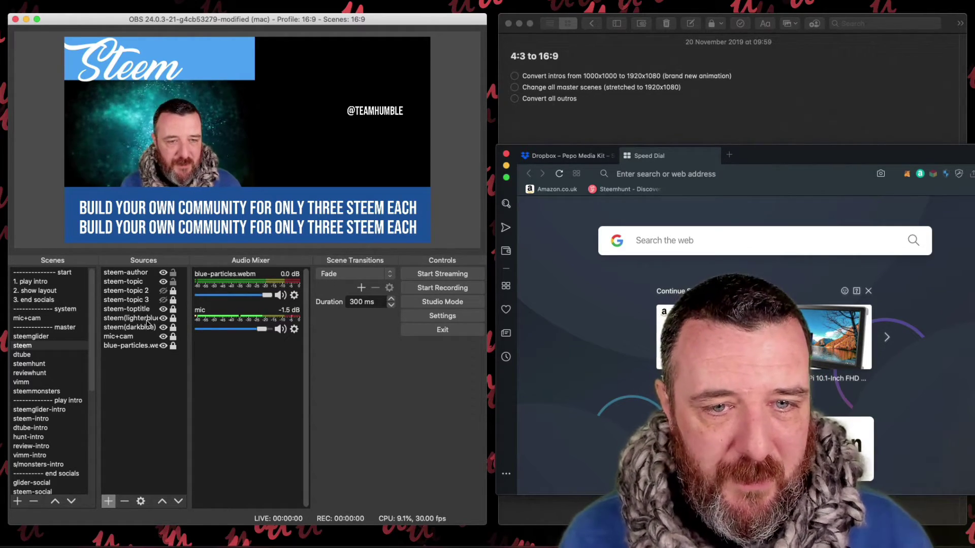
left_click(378, 213)
left_click(458, 204)
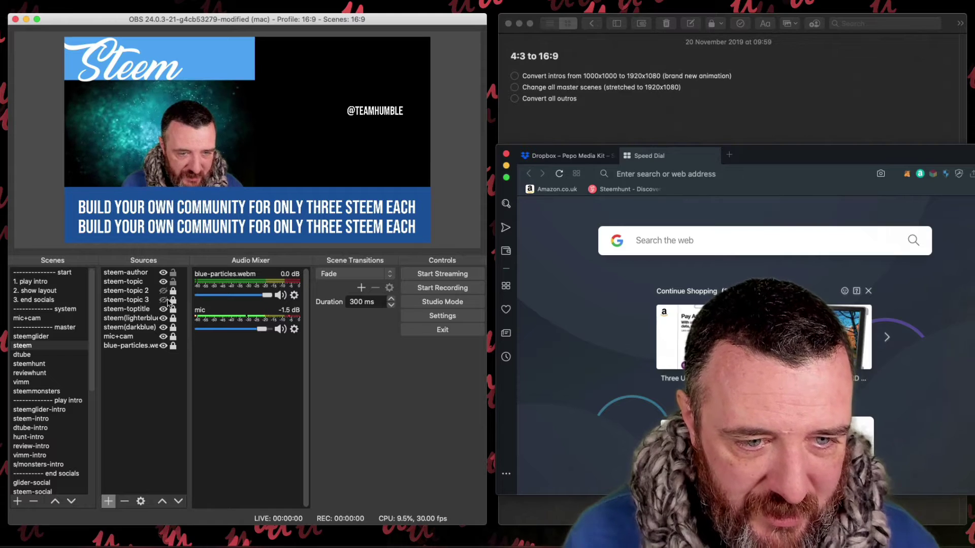
Step: Remove the steem-topic 3 source from the steem scene
left_click(144, 301)
key("Delete")
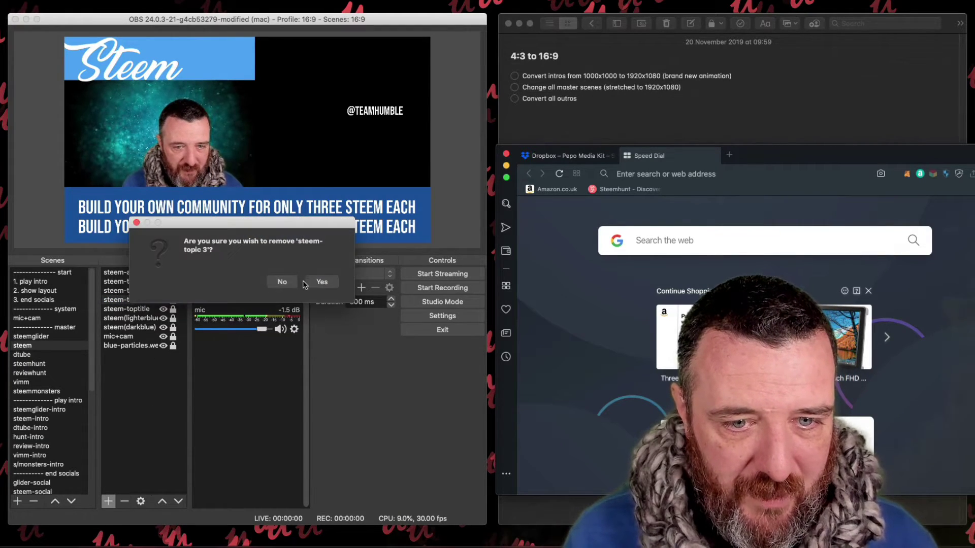
left_click(320, 283)
Step: Remove the steem-topic 2 and steem-author sources from the steem scene
left_click(144, 291)
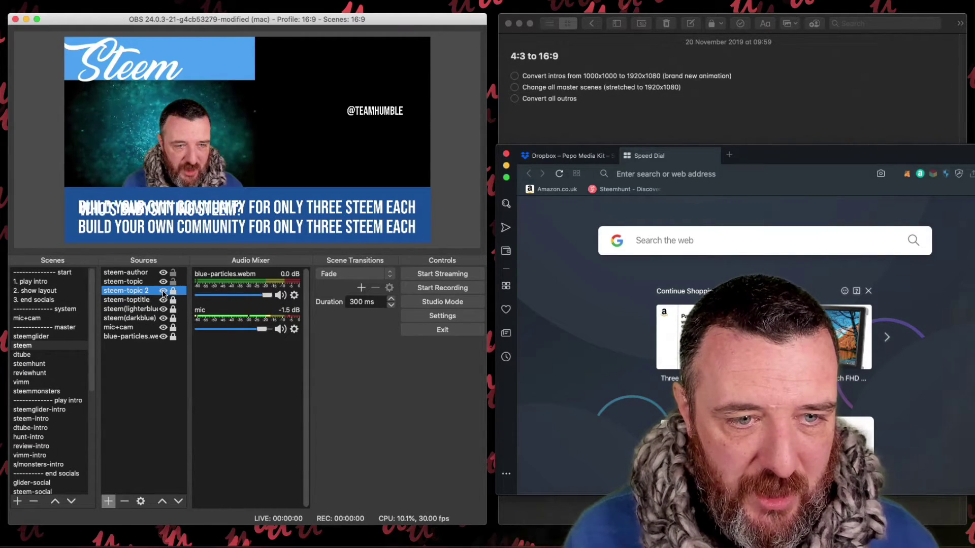
left_click(124, 502)
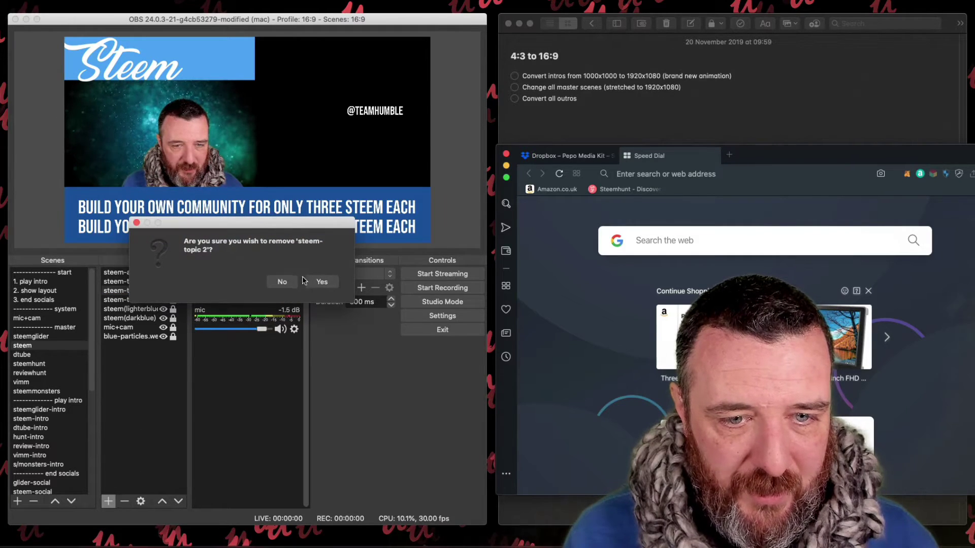
left_click(303, 283)
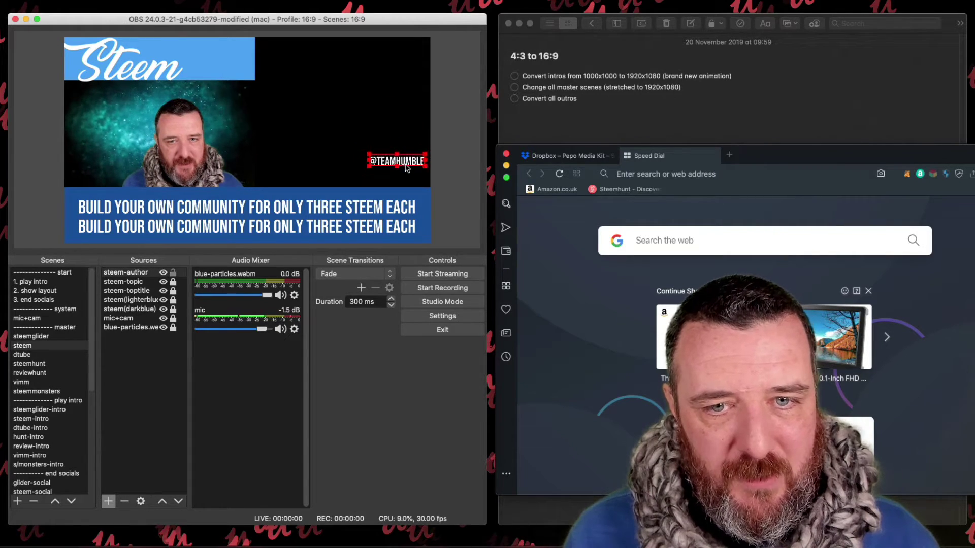
left_click(401, 180)
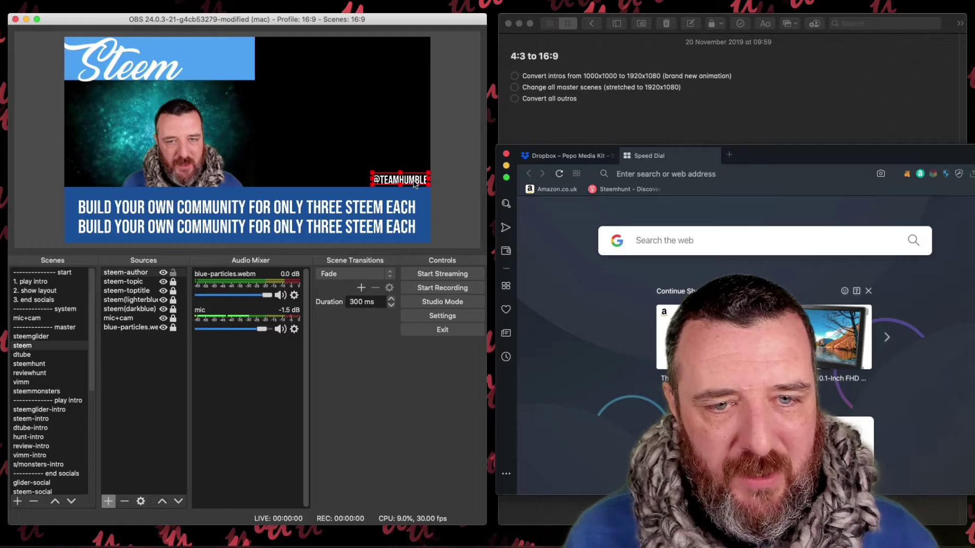
left_click(125, 501)
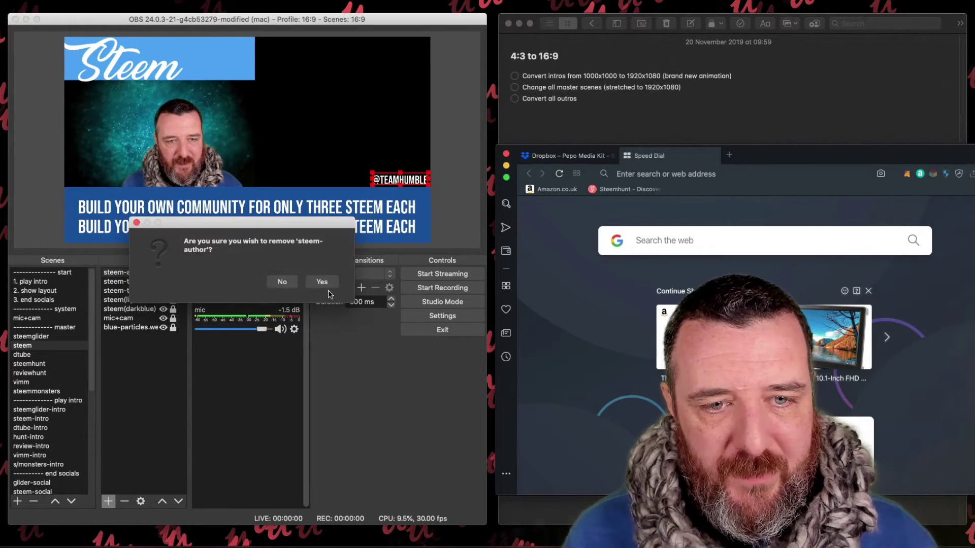
left_click(322, 283)
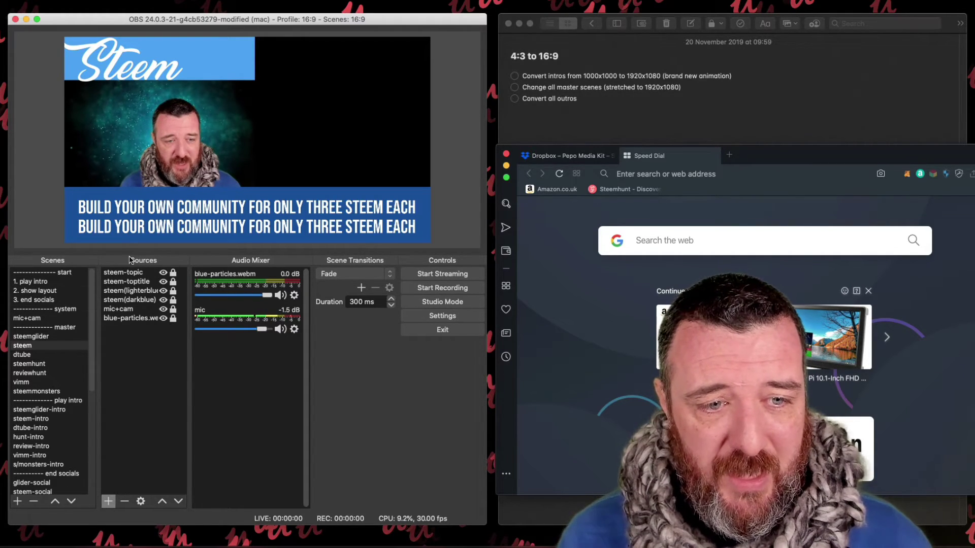
Step: Unlock the blue-particles.webm background and enlarge it to span the full canvas width above the dark blue bar
left_click(163, 319)
left_click(163, 320)
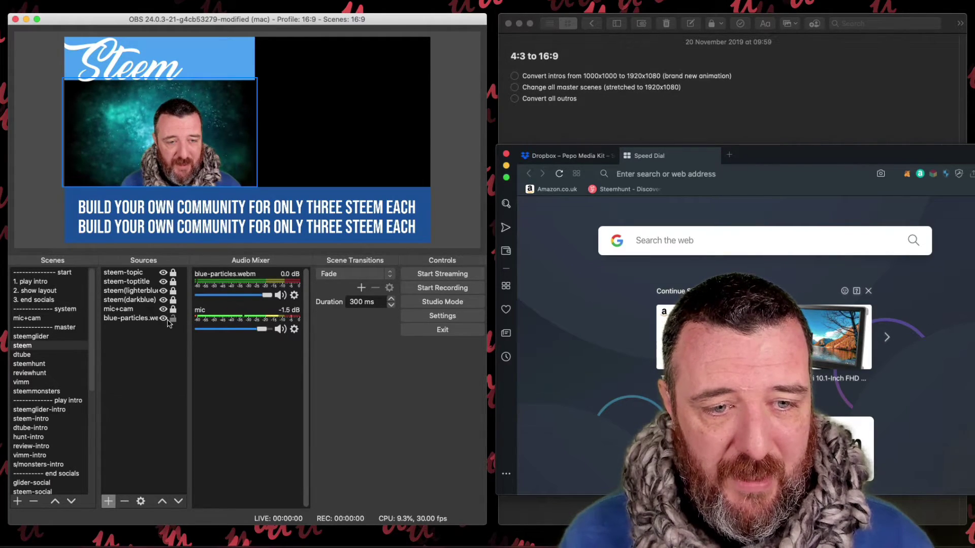
left_click(253, 101)
left_click_drag(258, 78, 431, 38)
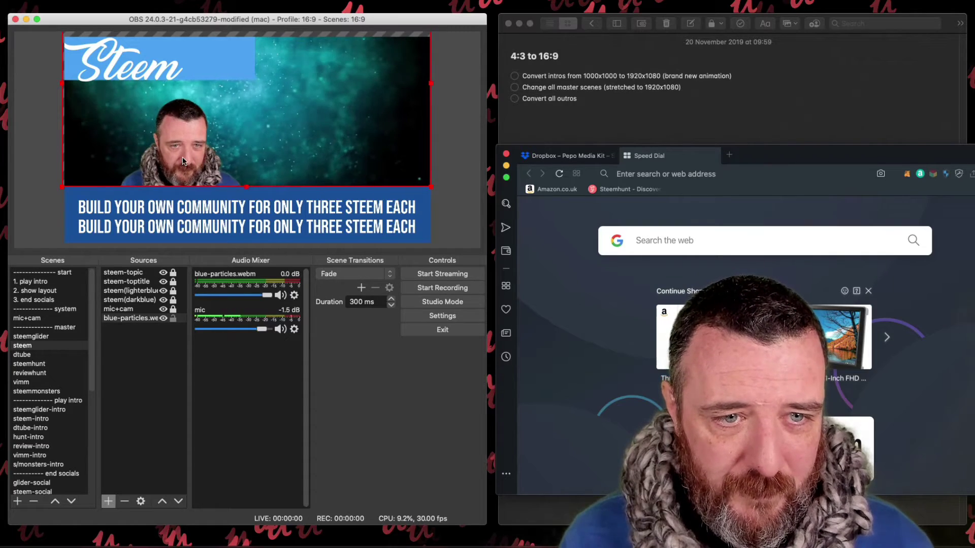
left_click(443, 141)
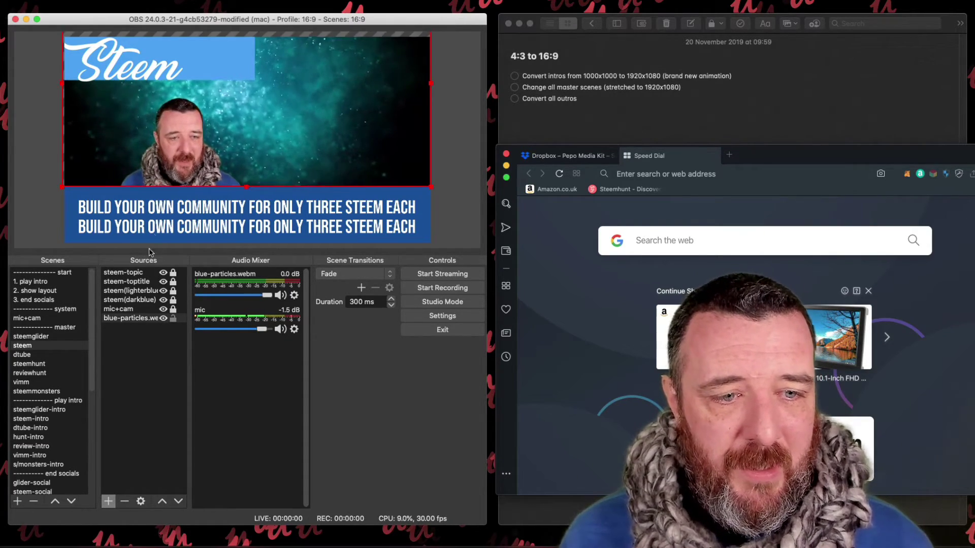
Step: Unlock the mic+cam source and move it right towards the middle of the canvas
left_click(145, 309)
left_click(179, 163)
left_click_drag(184, 159, 238, 157)
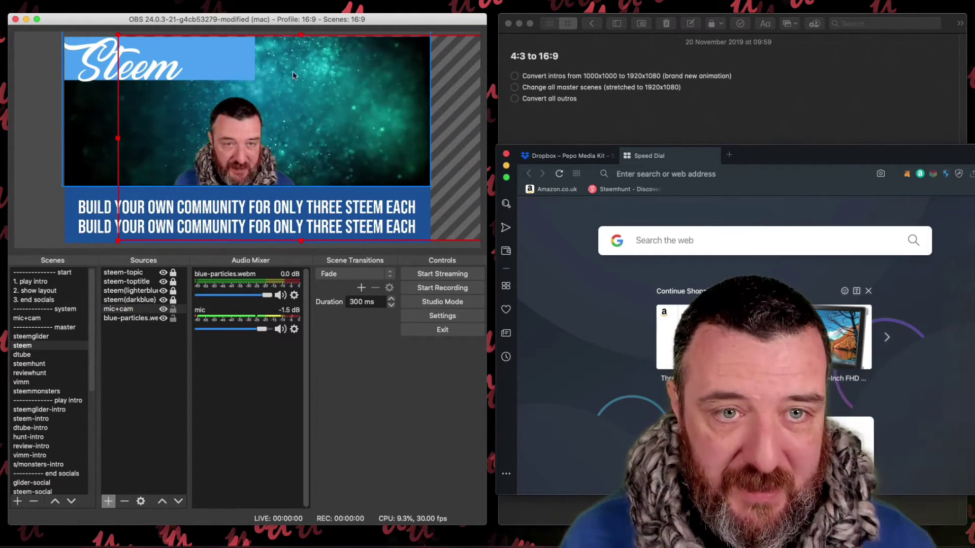
Step: Check the mic+cam and steemglider scenes, and crop the steem scene's mic+cam source from above and below to fit the presenter
left_click(51, 319)
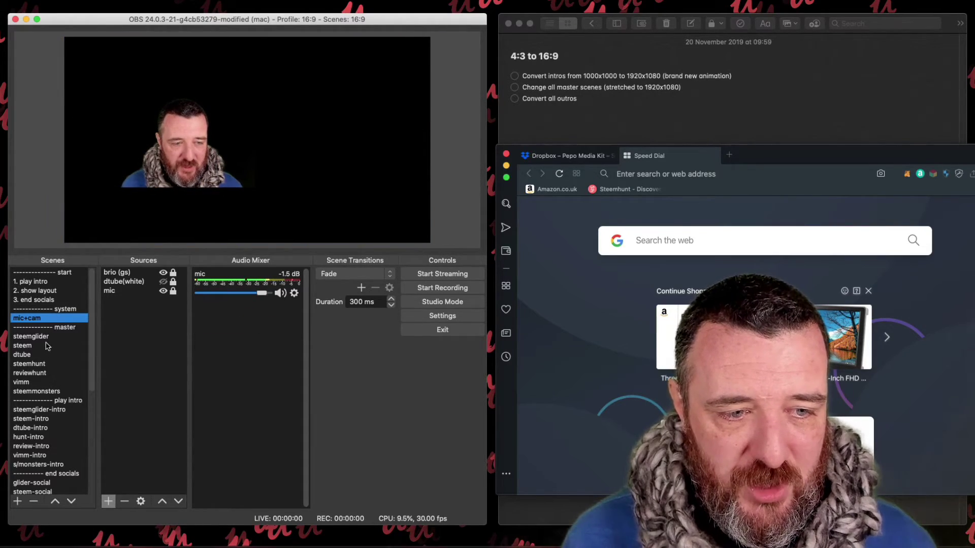
left_click(45, 337)
left_click(40, 346)
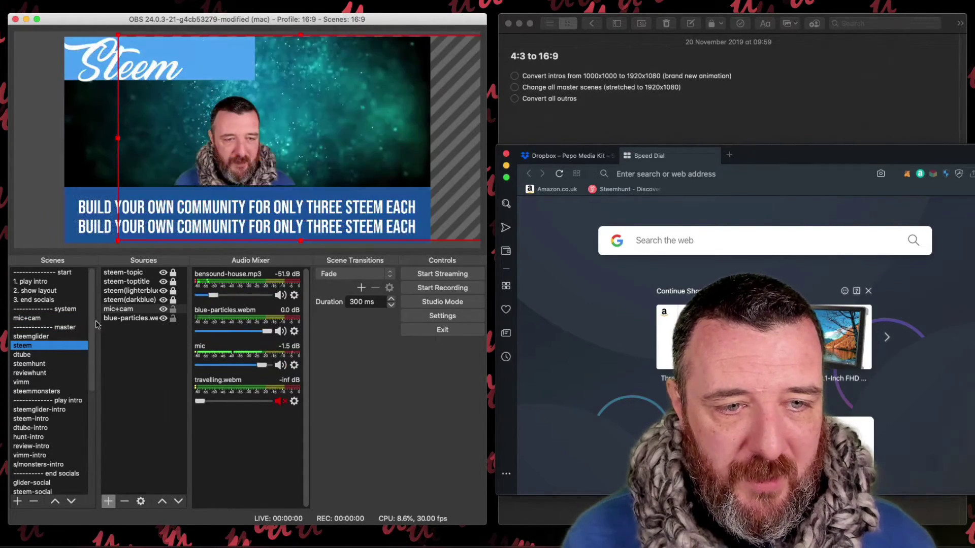
left_click(302, 37)
left_click_drag(301, 37, 290, 101)
left_click_drag(291, 240, 290, 194)
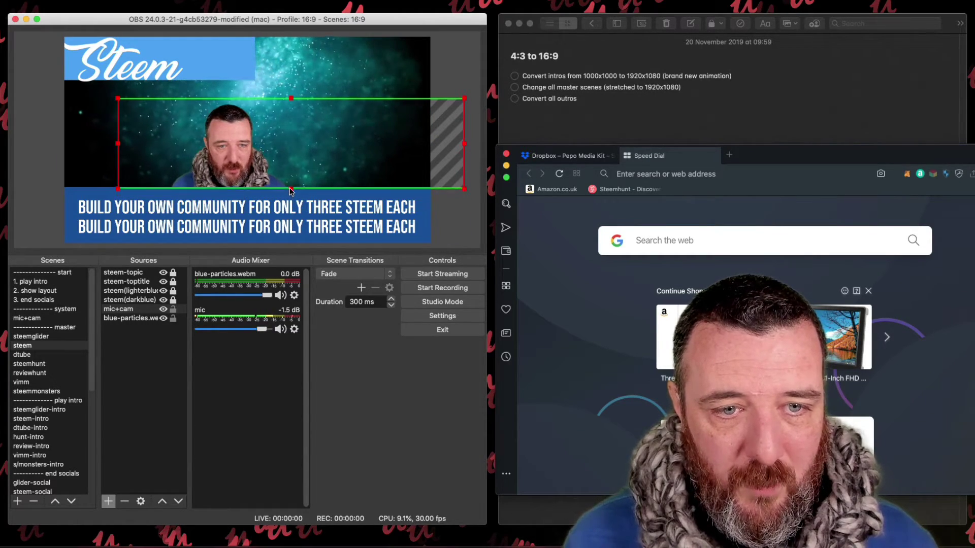
Step: Realign the blue-particles.webm background with the canvas edges and lock it
left_click(163, 144)
left_click_drag(163, 144, 119, 141)
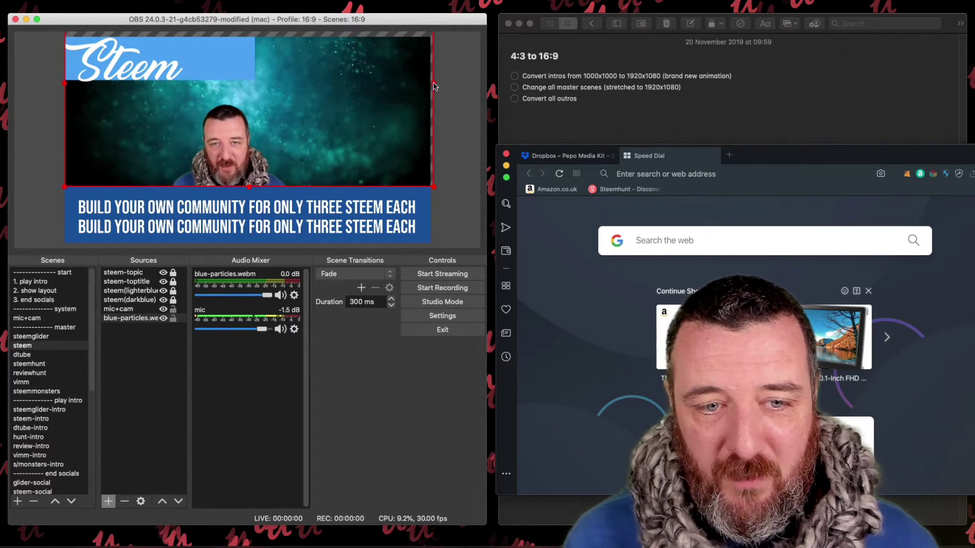
left_click(173, 320)
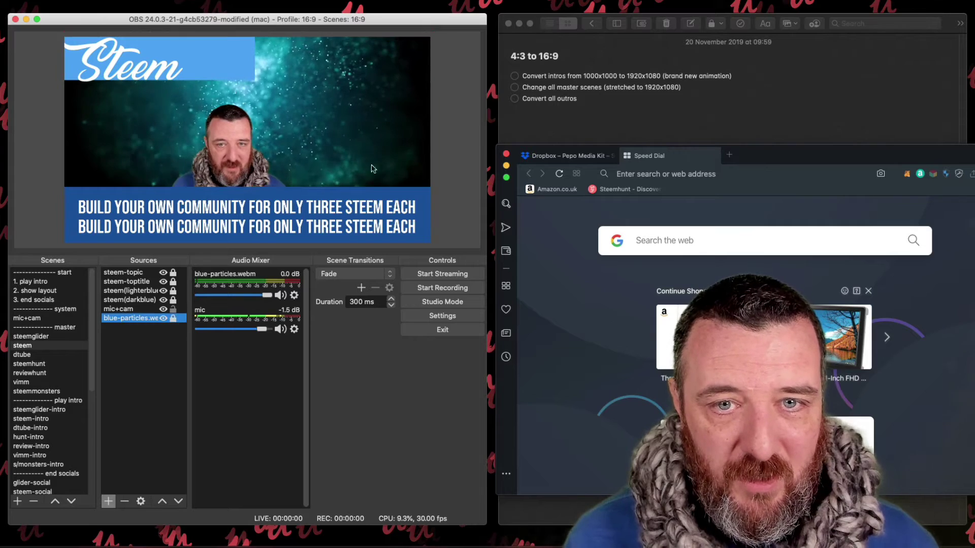
Step: Crop the mic+cam source's left and right sides close to the presenter and enlarge it to most of the height above the bar
left_click(122, 143)
left_click_drag(118, 144, 171, 146)
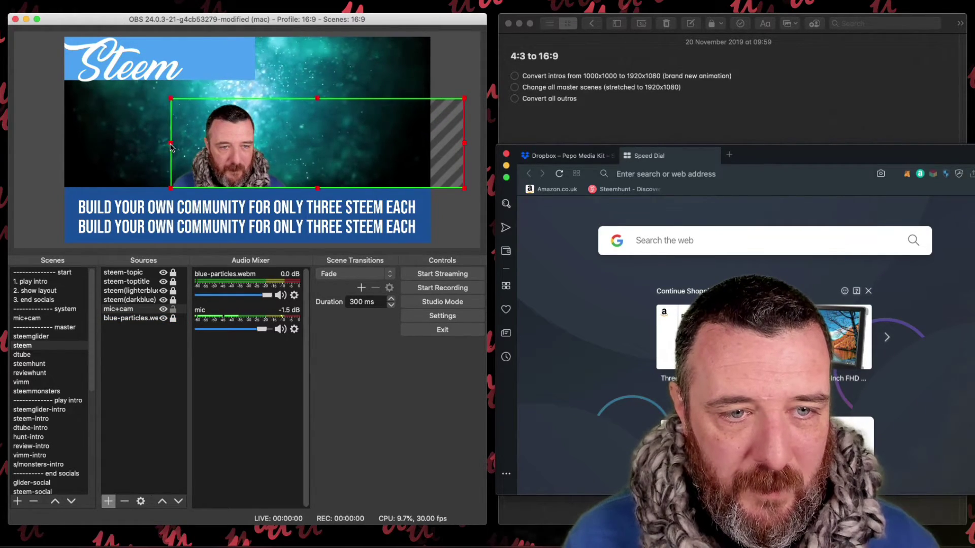
left_click_drag(464, 143, 353, 51)
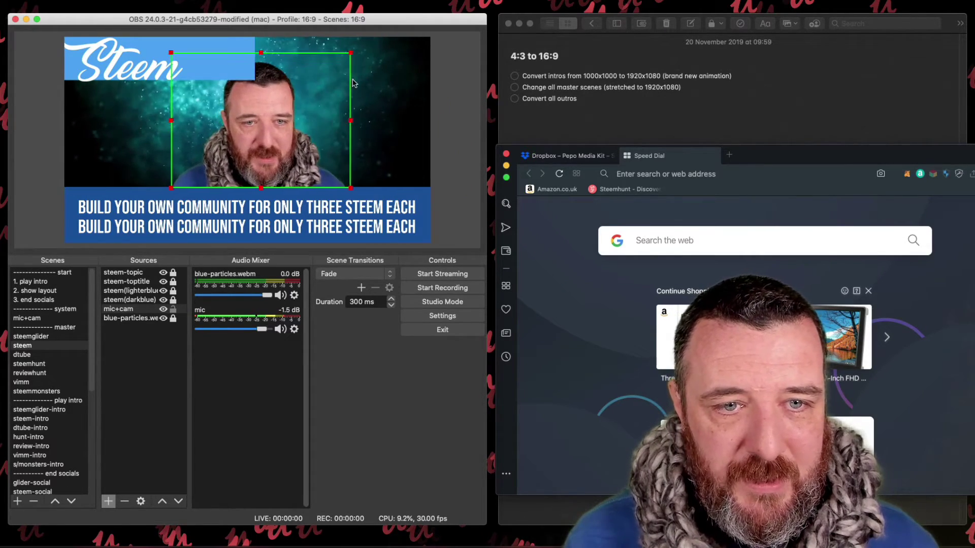
Step: Move the mic+cam source to the canvas's right edge, enlarge it slightly and rest it on the dark blue bar
left_click_drag(249, 117, 330, 112)
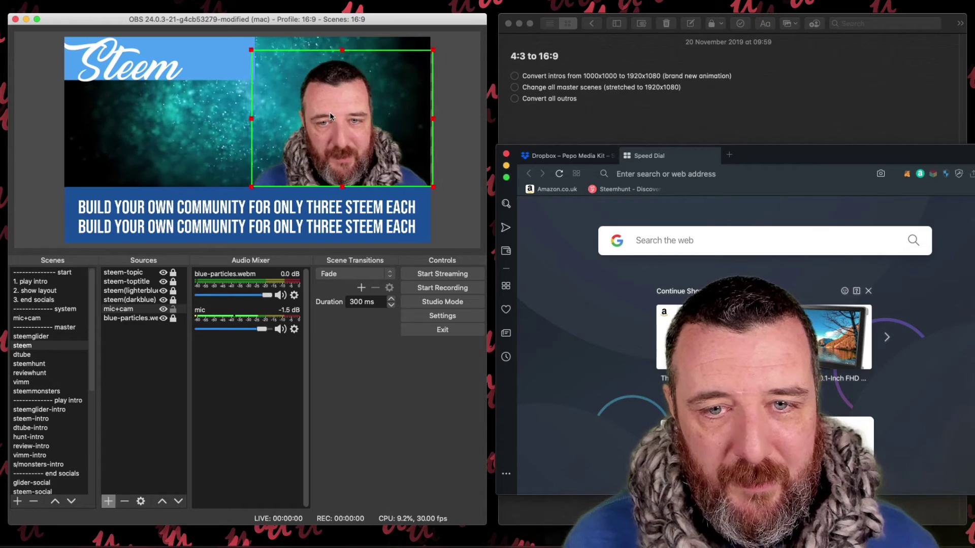
left_click(325, 128)
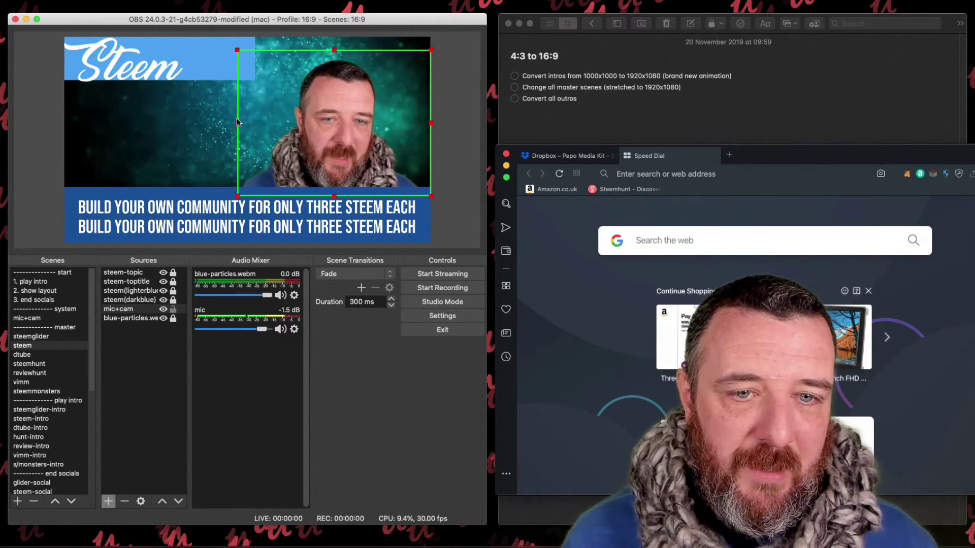
left_click_drag(312, 116, 310, 114)
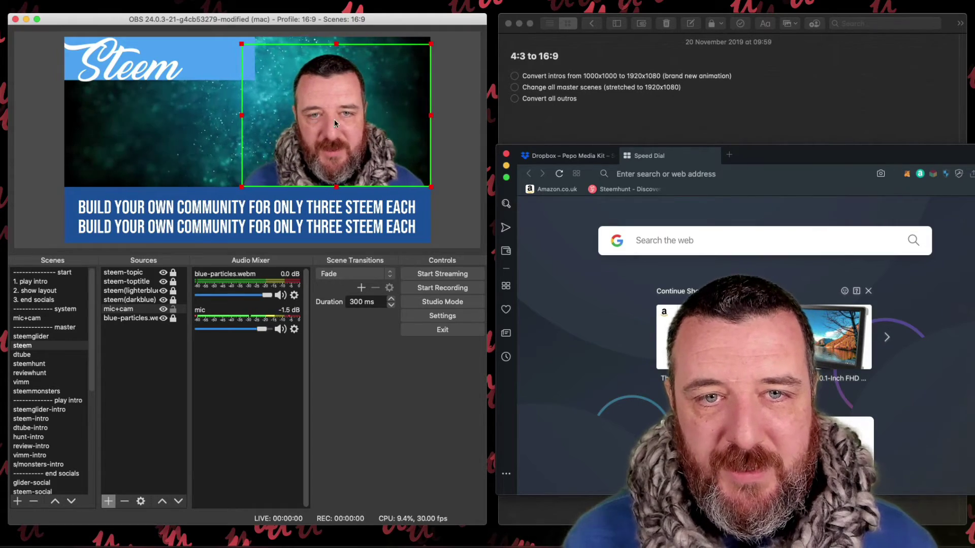
left_click(463, 161)
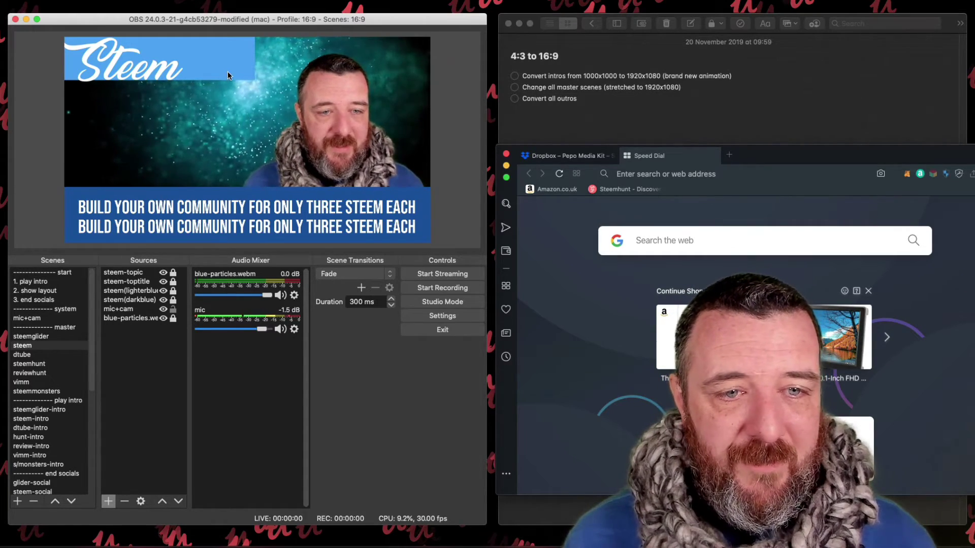
Step: Enlarge the mic+cam source further and shift it up and right, slightly past the canvas edge
left_click(248, 185)
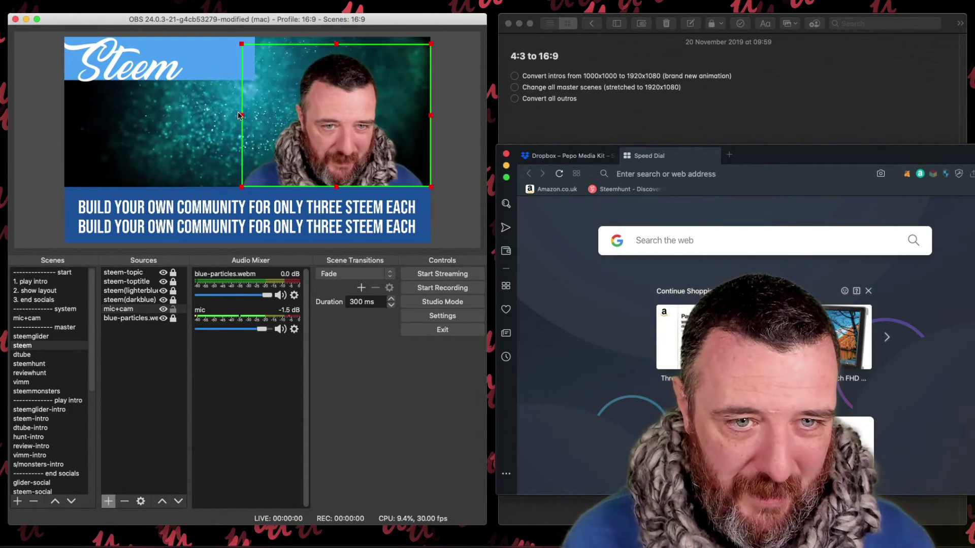
left_click_drag(242, 115, 215, 116)
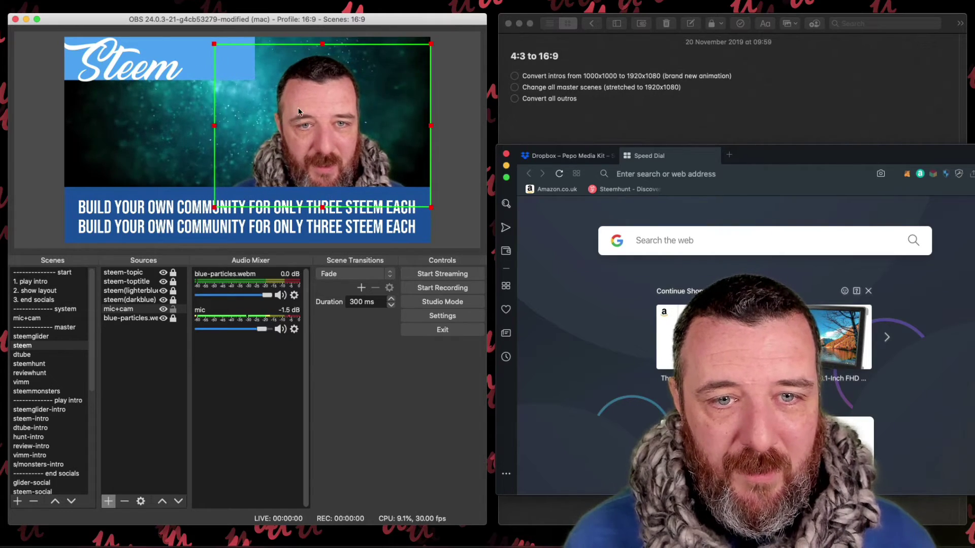
left_click_drag(292, 115, 301, 99)
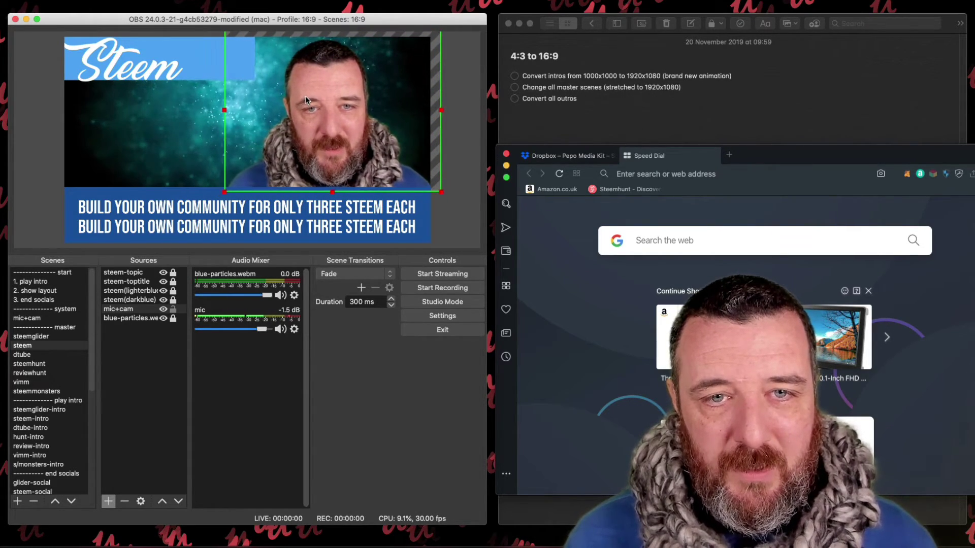
left_click(457, 160)
left_click(341, 136)
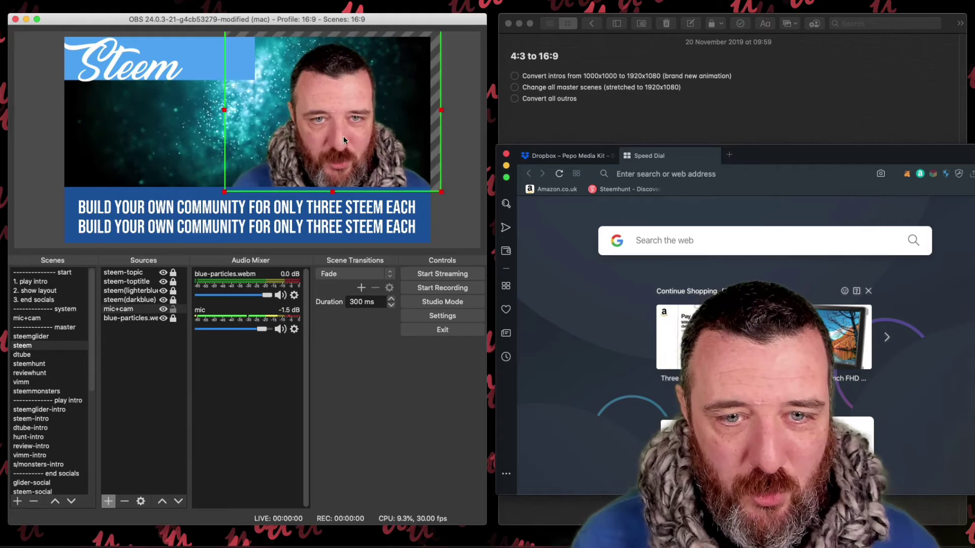
Step: Shrink the mic+cam source slightly and align it with the canvas's right edge and the top of the dark blue bar
left_click_drag(328, 190, 321, 174)
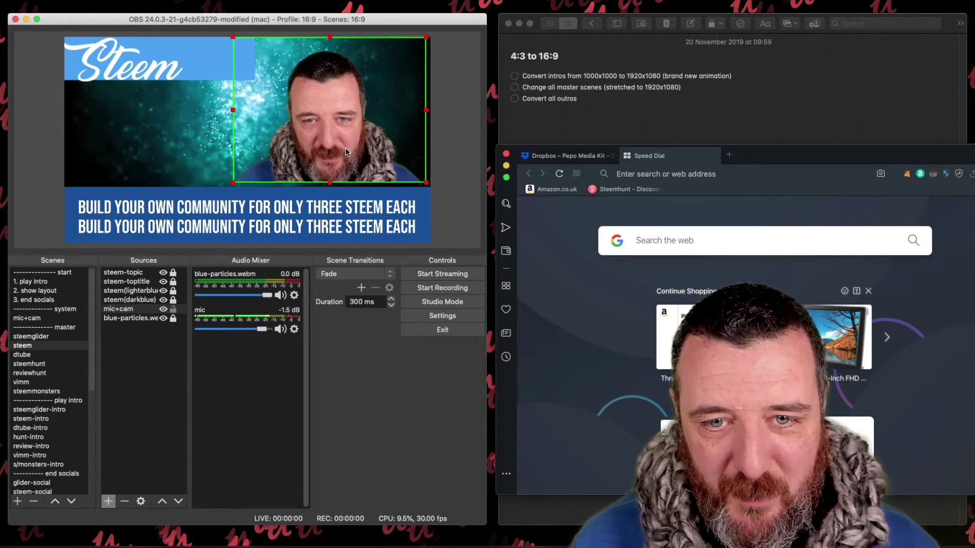
left_click(452, 158)
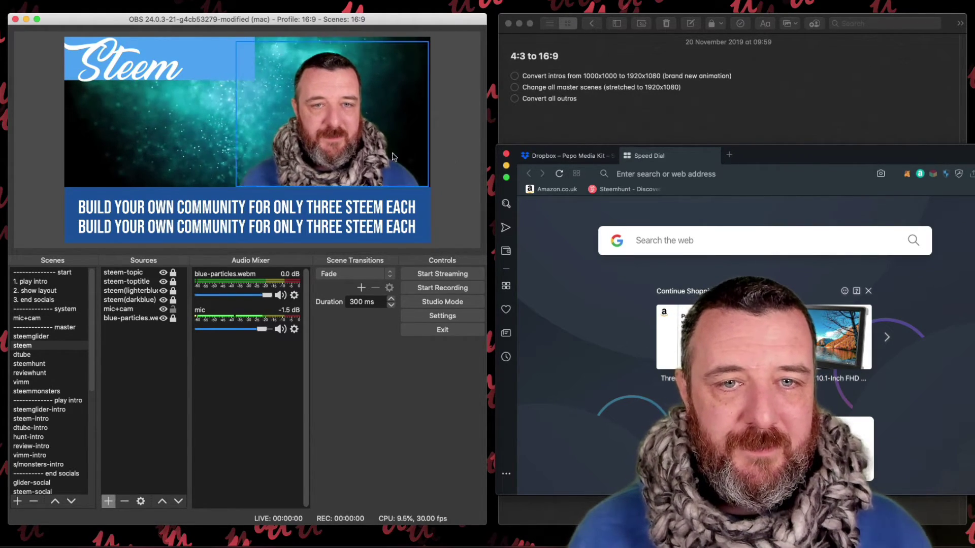
left_click(419, 153)
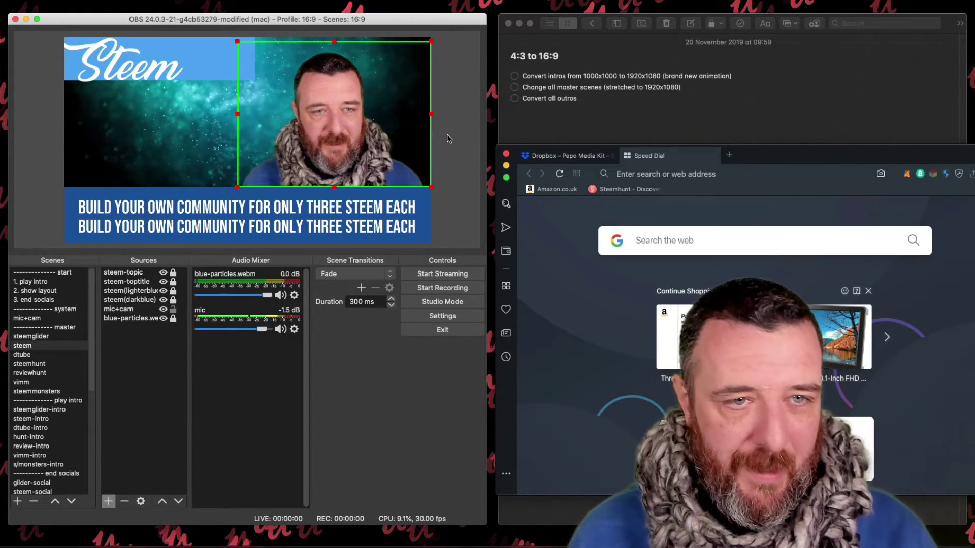
left_click(172, 123)
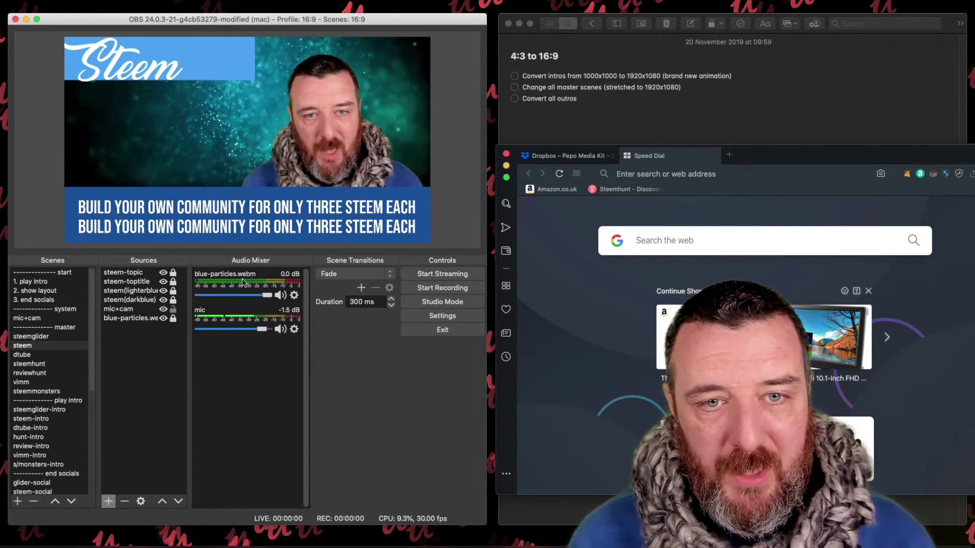
Step: Switch repeatedly between the steemglider and steem scenes to compare their layouts
left_click(65, 339)
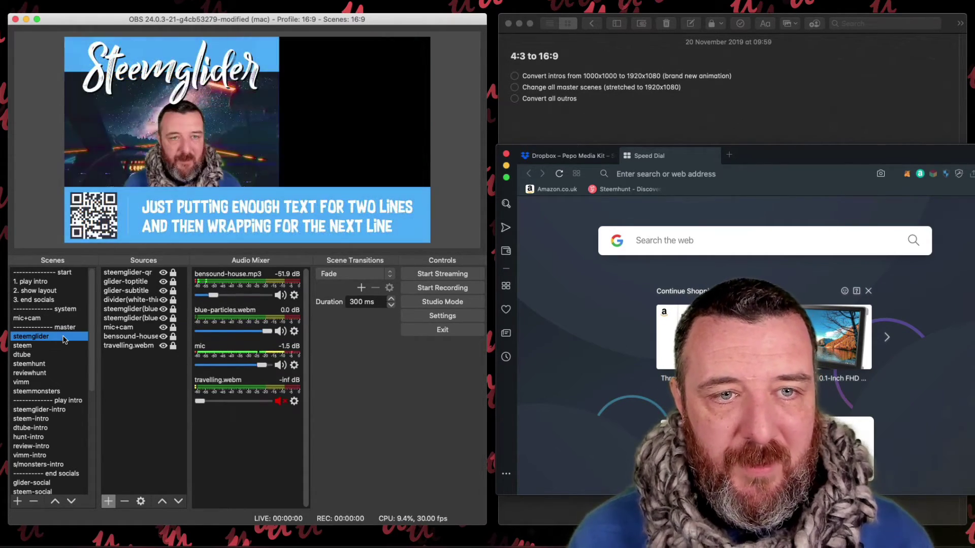
left_click(62, 345)
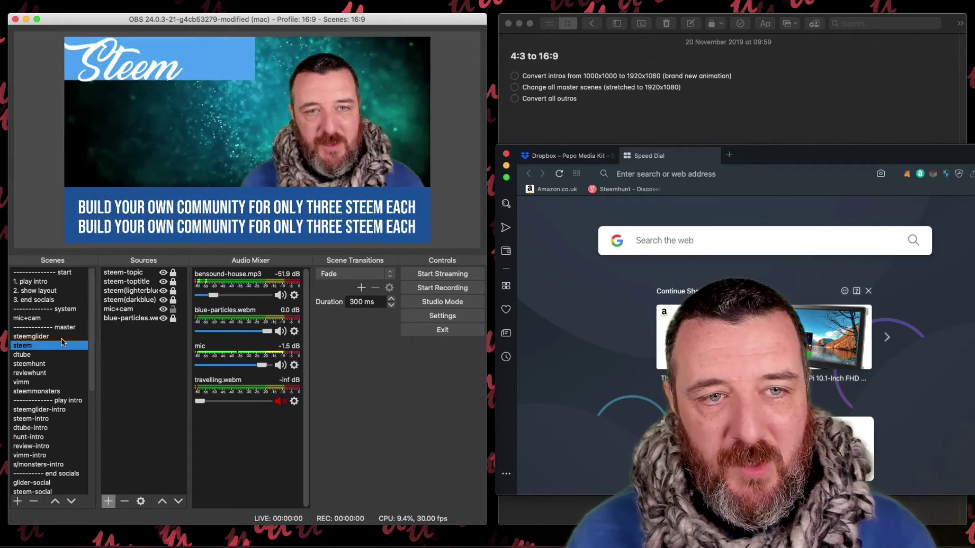
key("Up")
left_click(61, 346)
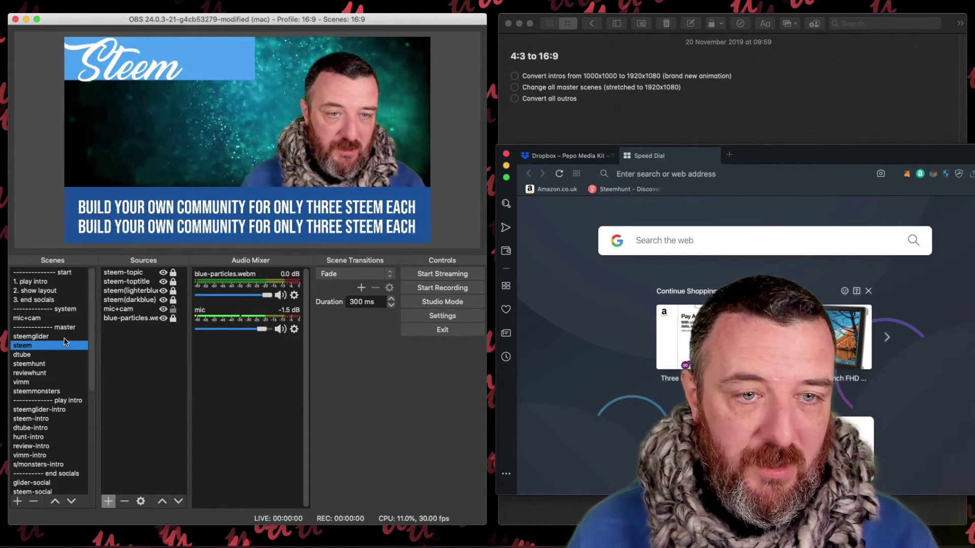
key("Up")
left_click(61, 345)
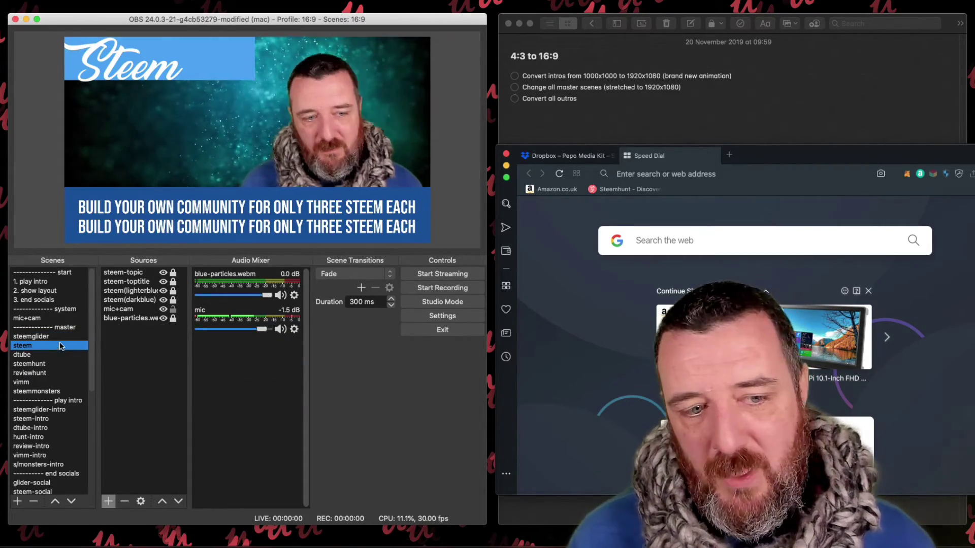
key("Up")
left_click(63, 344)
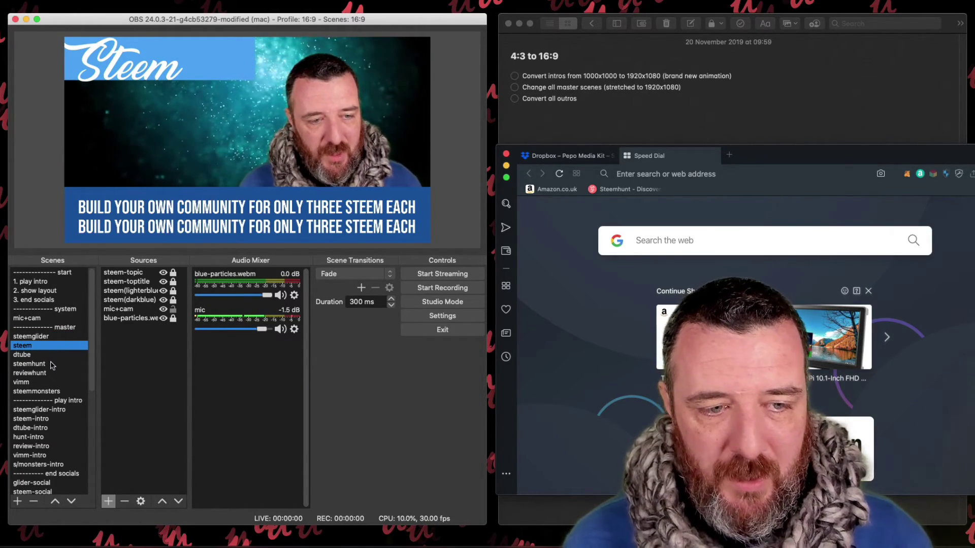
Step: Look through the master scenes from dtube to steemmonsters to see which still need widescreen layouts, ending on the steem scene
left_click(53, 355)
left_click(55, 364)
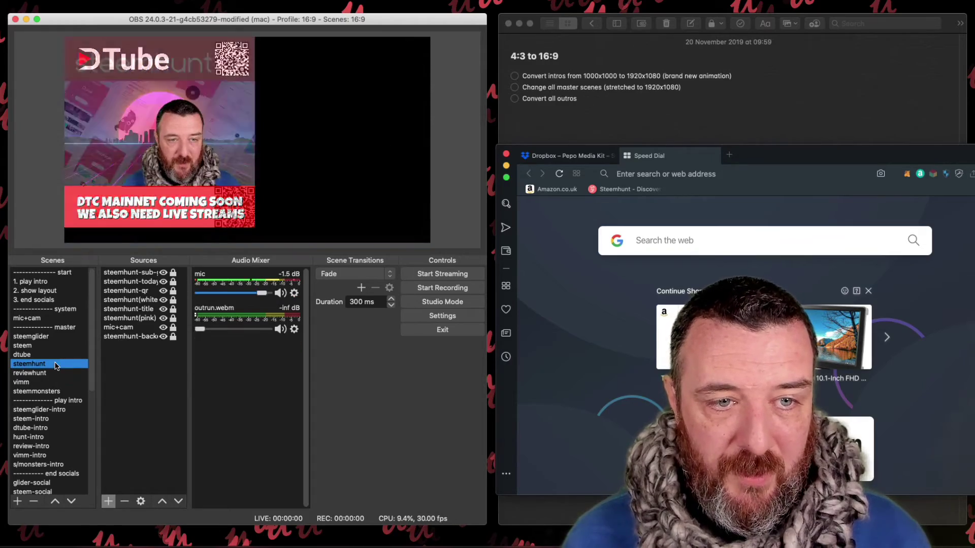
left_click(59, 375)
left_click(59, 382)
left_click(59, 392)
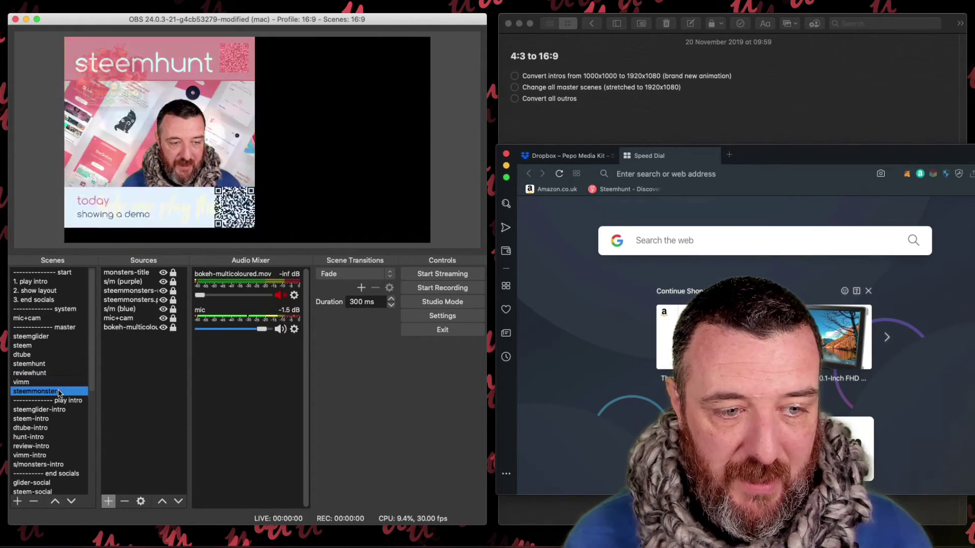
left_click(64, 364)
left_click(60, 346)
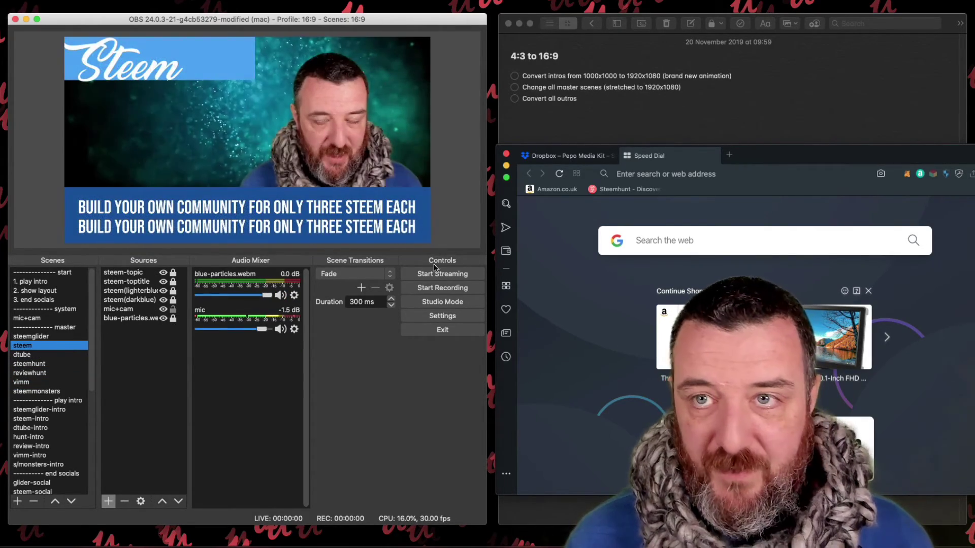
left_click(731, 0)
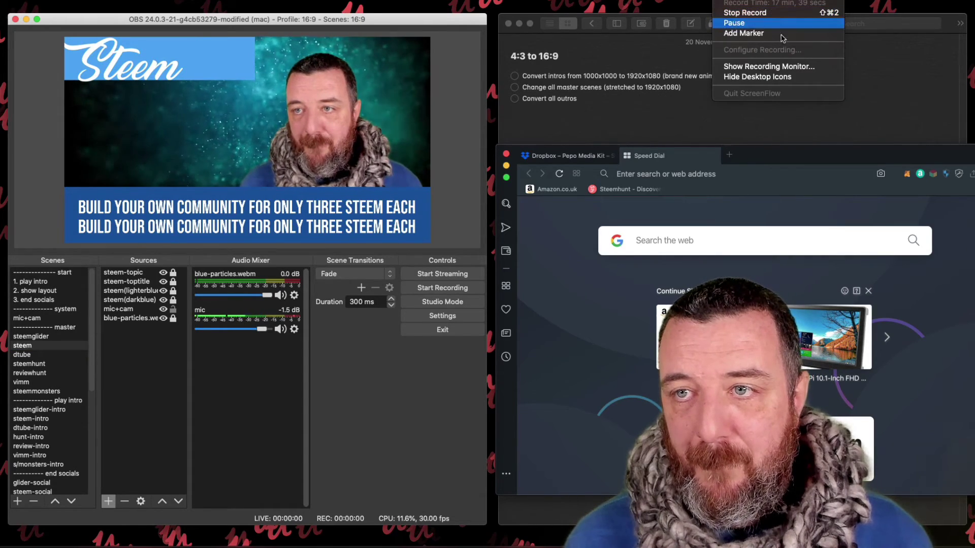
left_click(744, 33)
Step: Review the master scenes in order from steemglider to steemmonsters, examining how each layout fills the 16:9 canvas
key("Up")
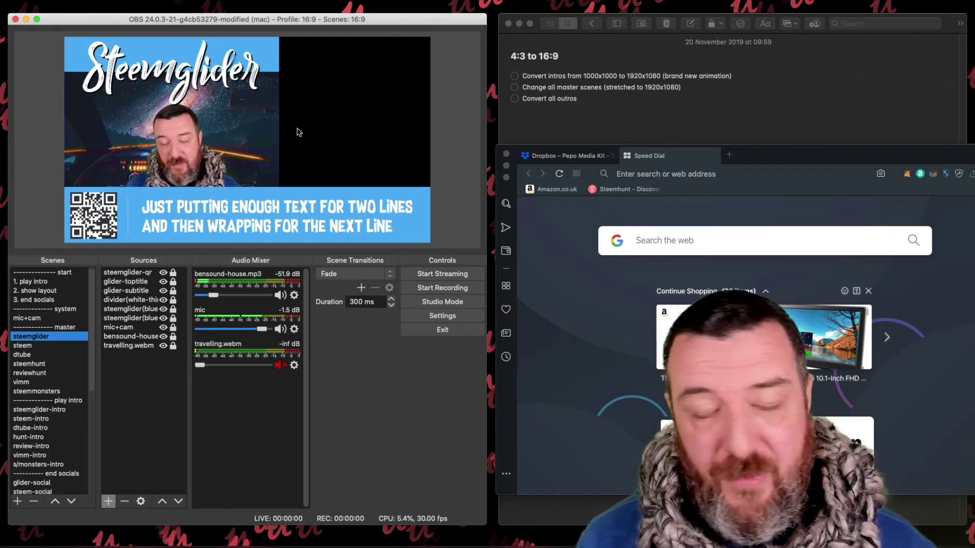
left_click(48, 349)
left_click(45, 357)
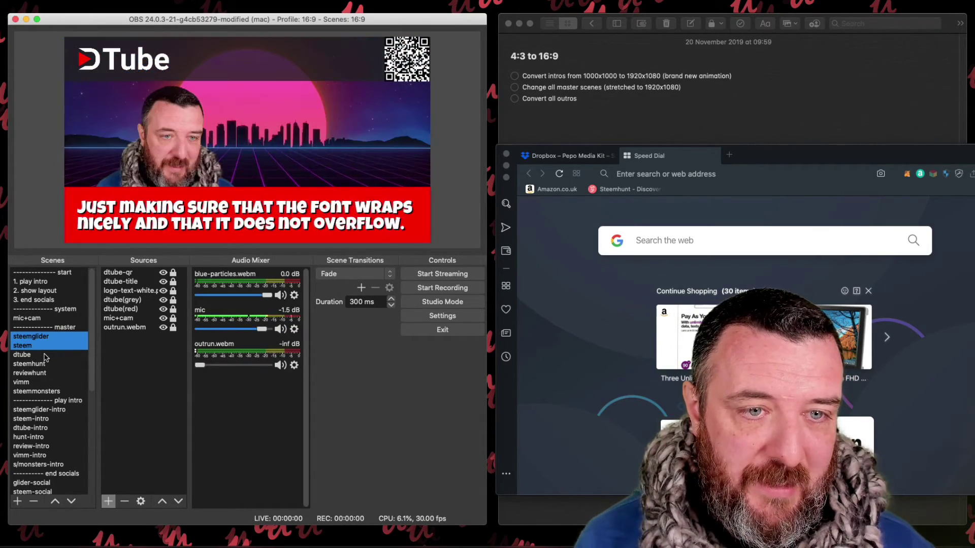
left_click(45, 355, "shift")
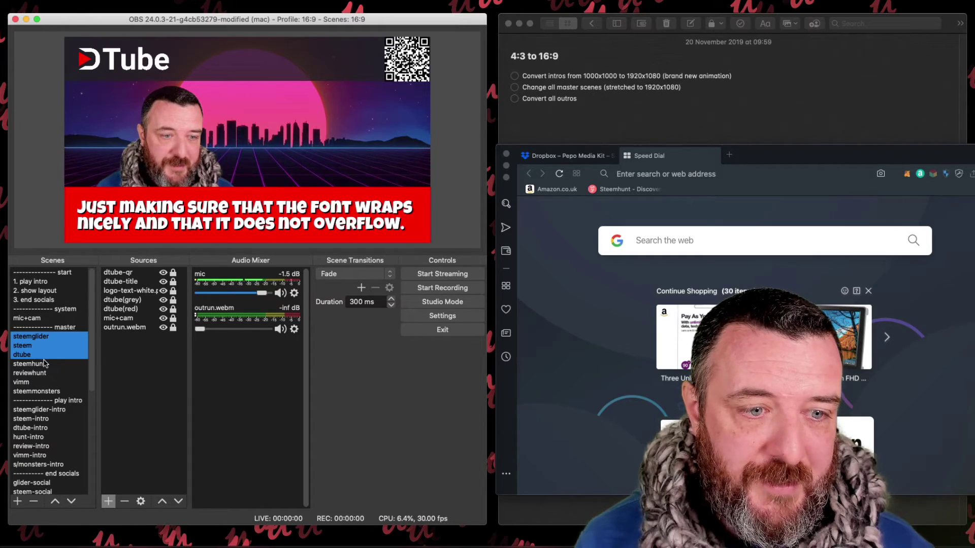
left_click(45, 363, "shift")
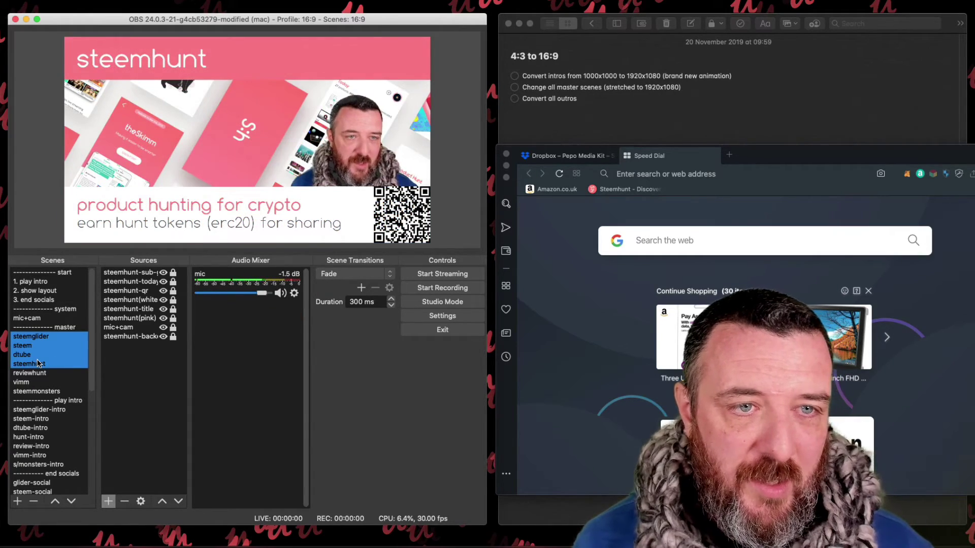
left_click(41, 373, "shift")
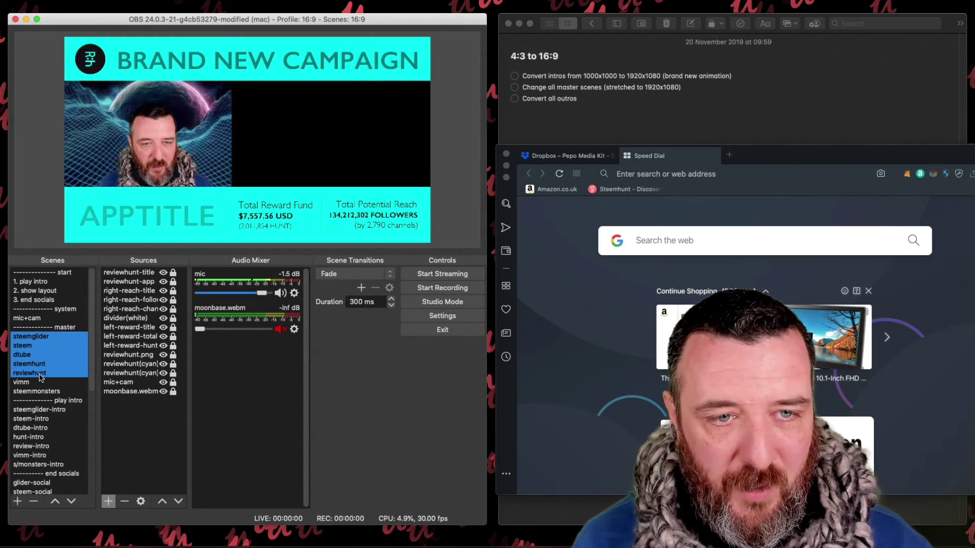
left_click(40, 377)
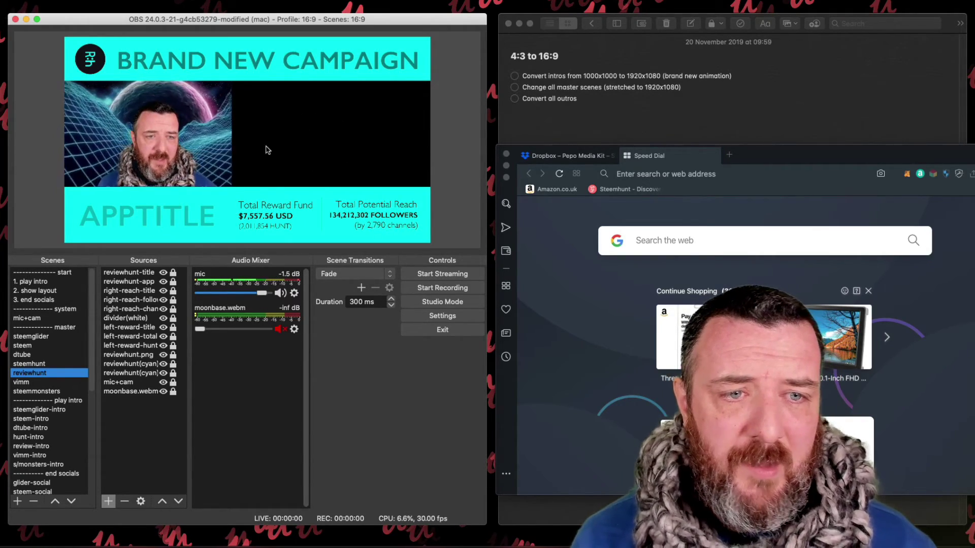
left_click(45, 383)
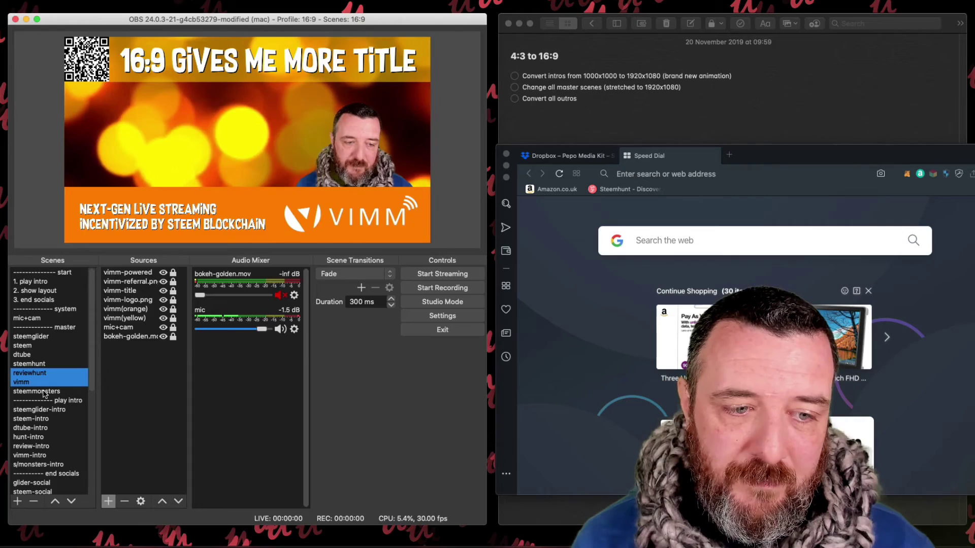
left_click(44, 392)
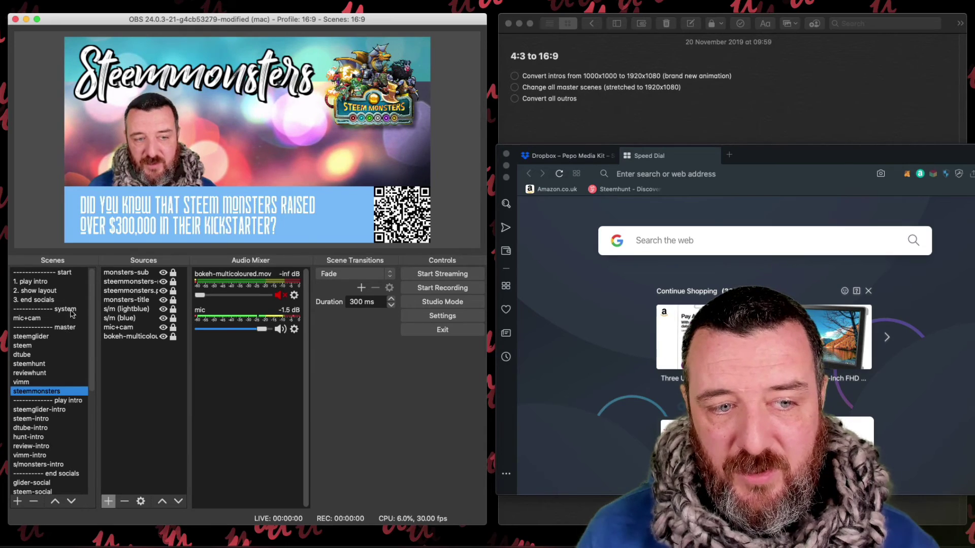
Step: Check the play intro, end socials and show layout scenes, and review the master scenes from steemglider to vimm again
left_click(56, 282)
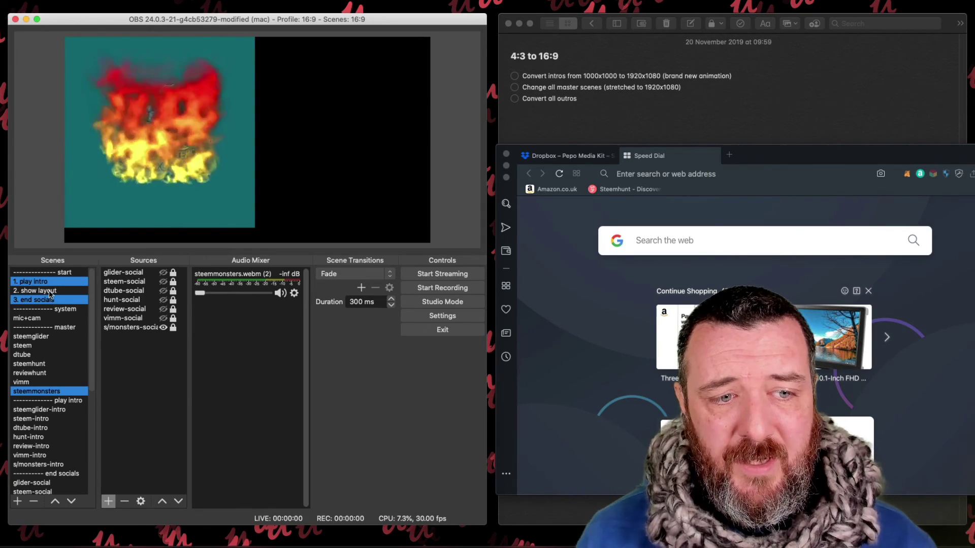
left_click(49, 292)
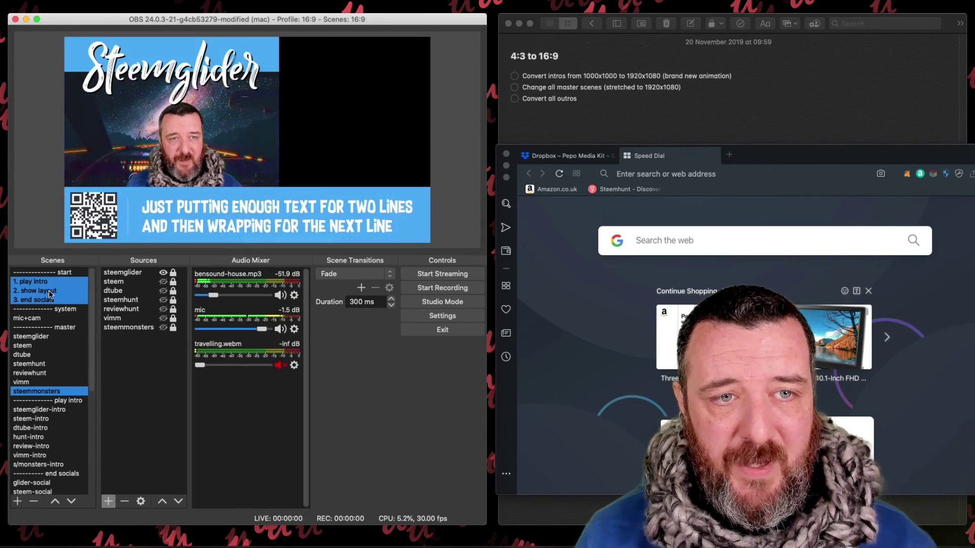
left_click(46, 337)
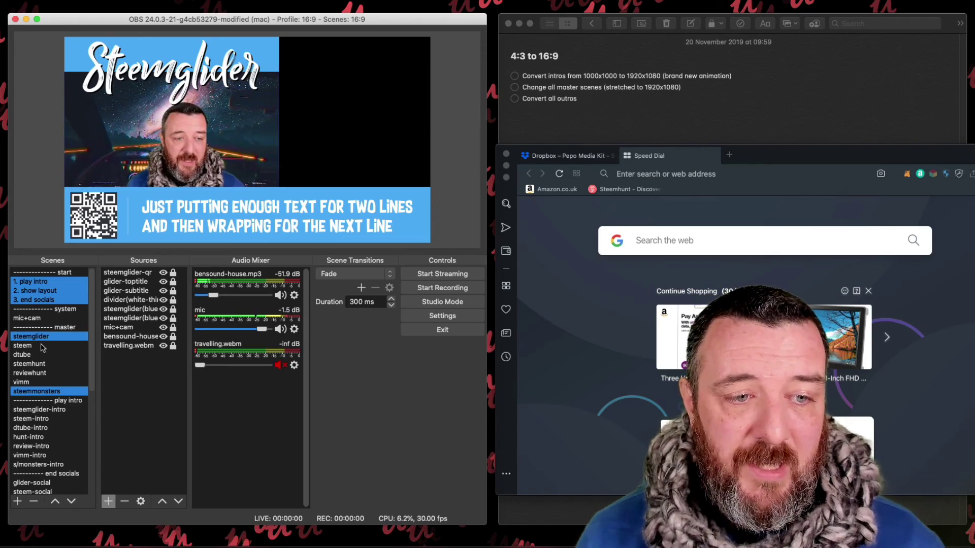
left_click(43, 346)
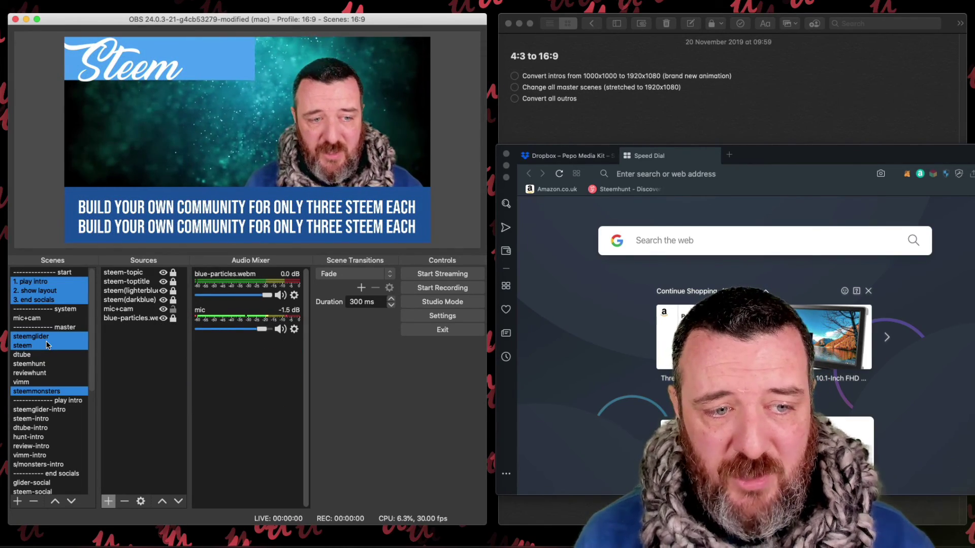
left_click(44, 354)
left_click(43, 364)
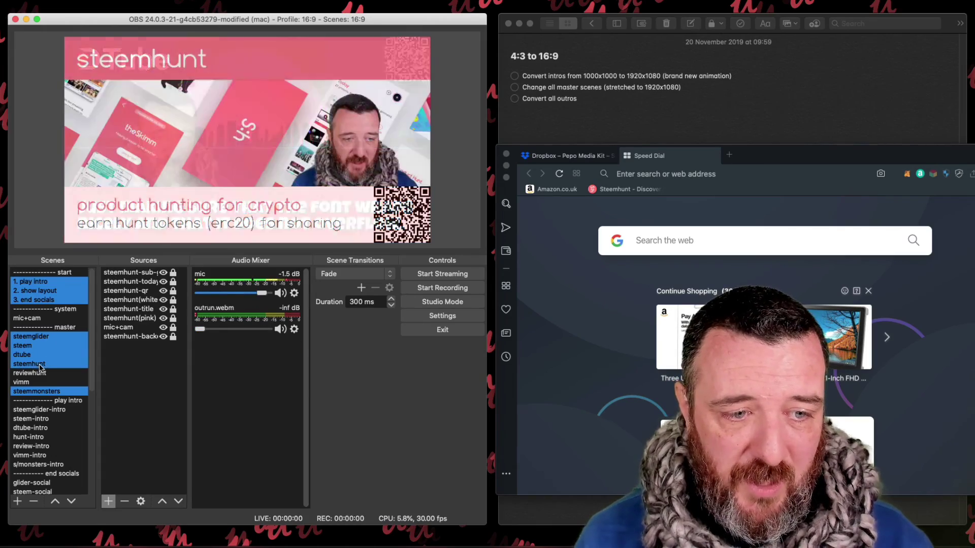
left_click(43, 374)
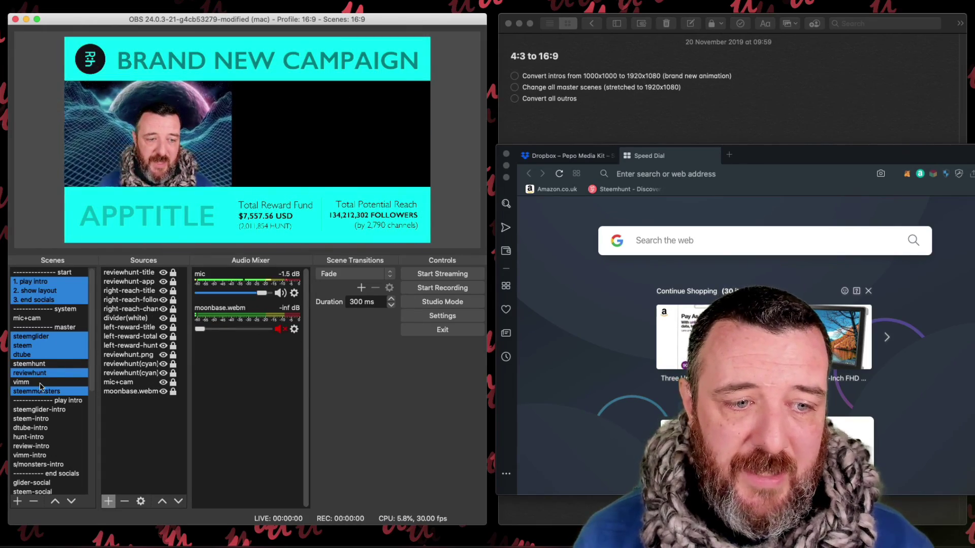
left_click(41, 383)
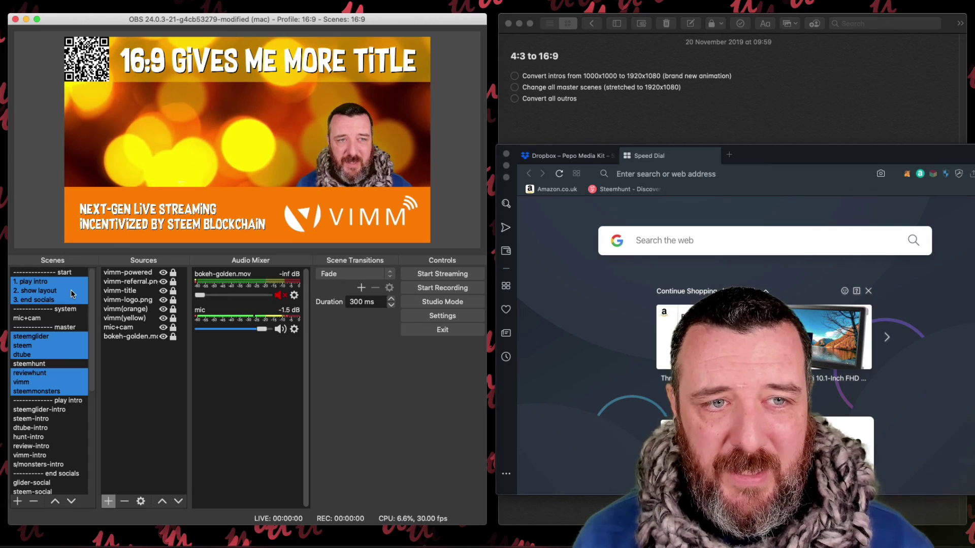